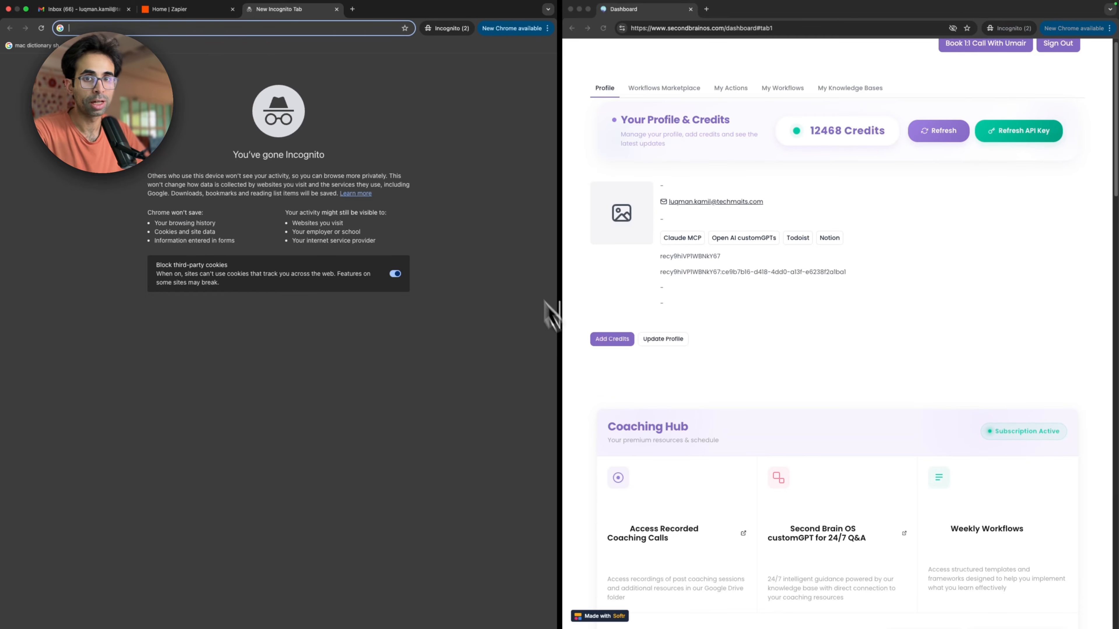
Step: Create a new Zap from the Zapier home page
{"action": "left_click", "coordinate": [170, 9]}
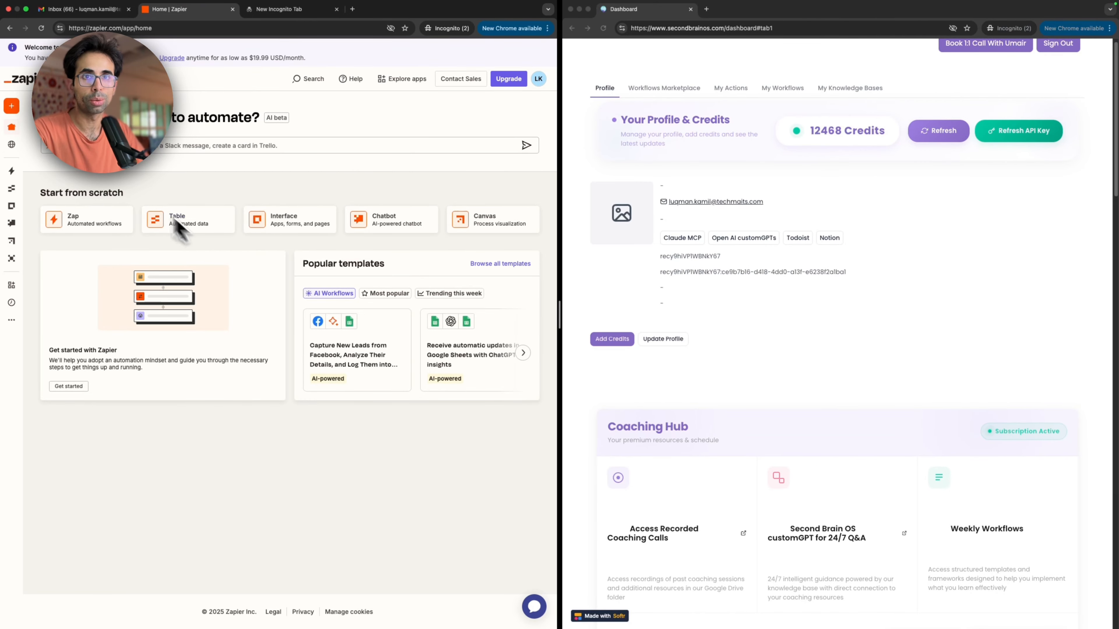
{"action": "mouse_move", "coordinate": [24, 115]}
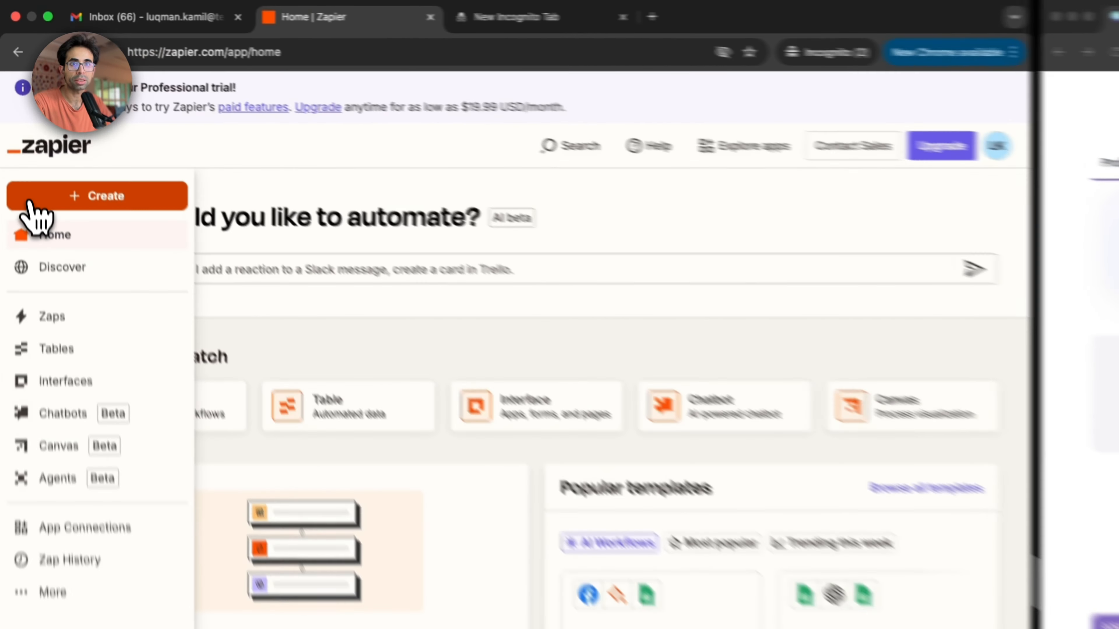
{"action": "left_click", "coordinate": [16, 110]}
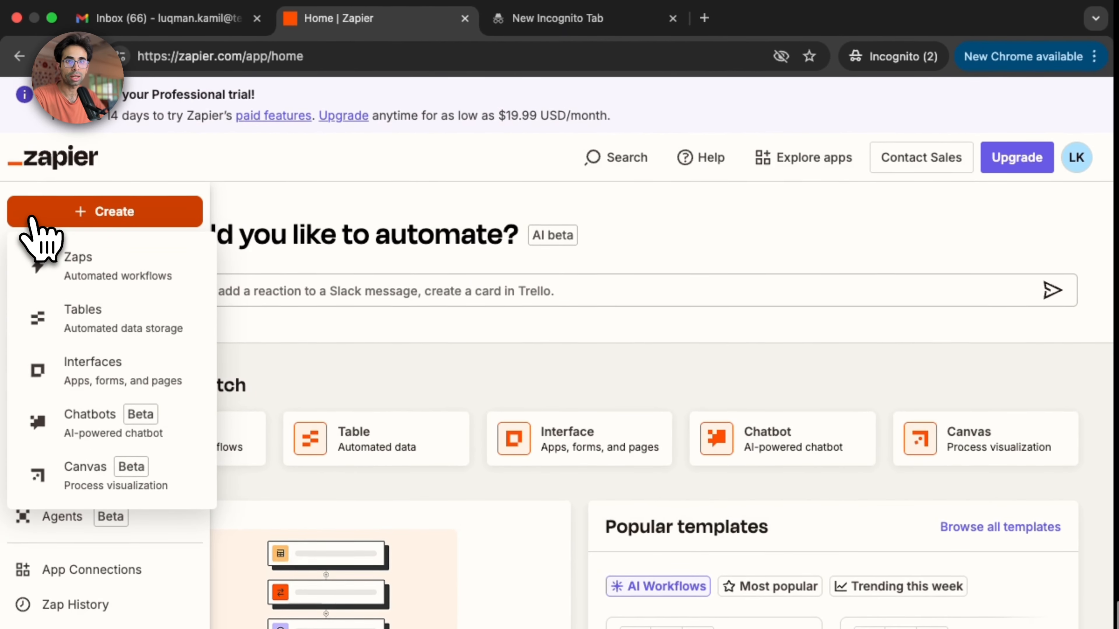
{"action": "left_click", "coordinate": [79, 276]}
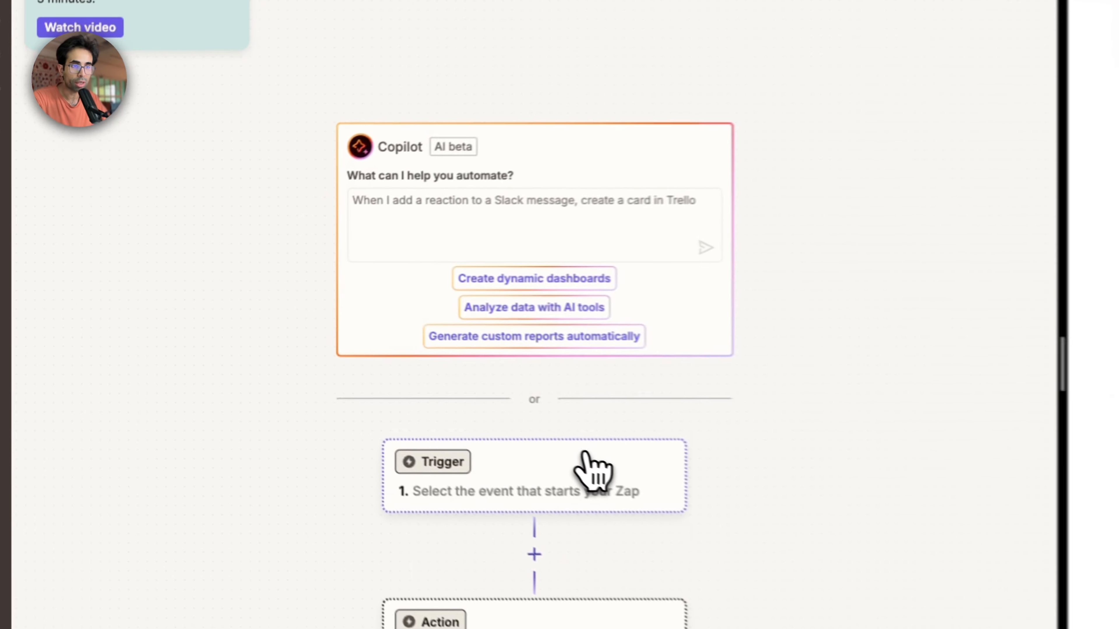
Step: Search for webhook and choose Webhooks by Zapier as the Zap's trigger app
{"action": "left_click", "coordinate": [318, 370]}
{"action": "type", "text": "webhook"}
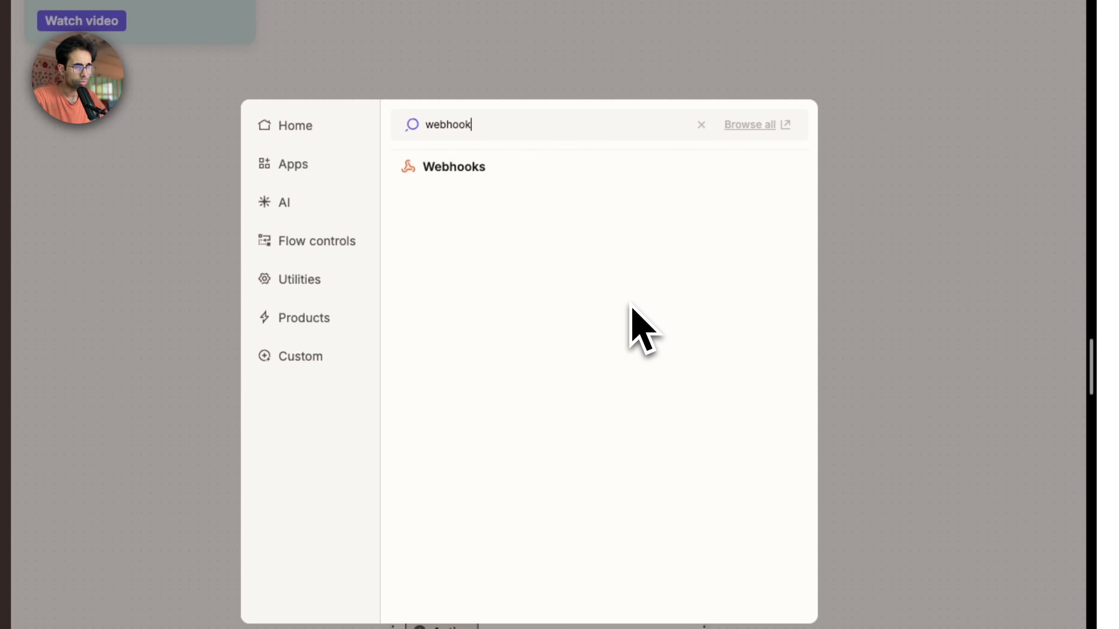
{"action": "left_click", "coordinate": [492, 174]}
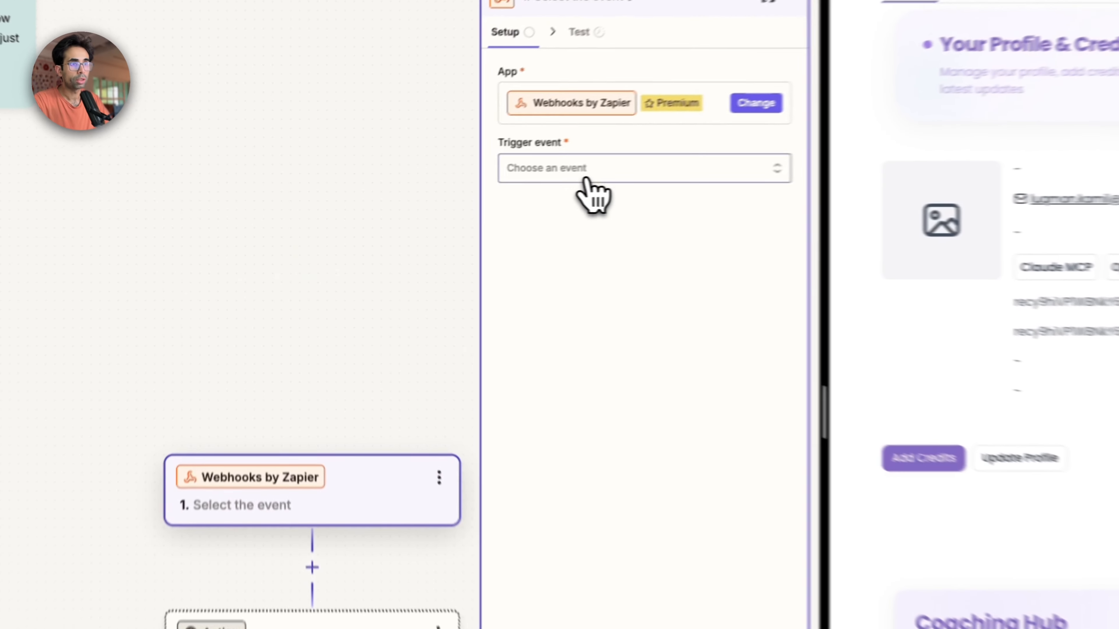
Step: Set the webhook trigger event to Catch Hook
{"action": "left_click", "coordinate": [587, 179]}
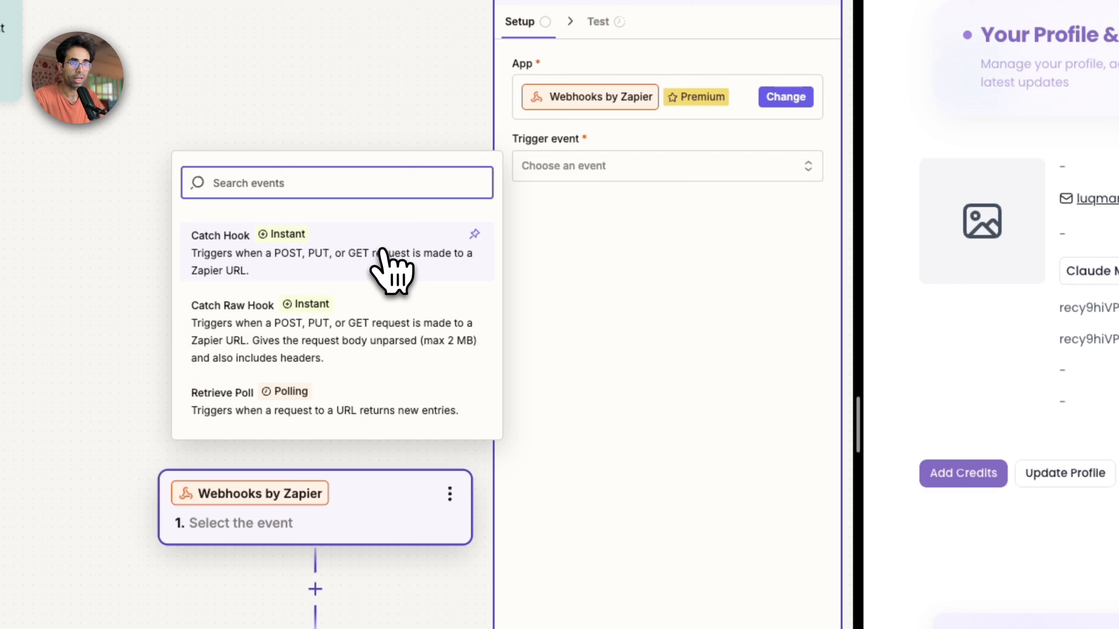
{"action": "left_click", "coordinate": [401, 245]}
{"action": "left_click", "coordinate": [571, 183]}
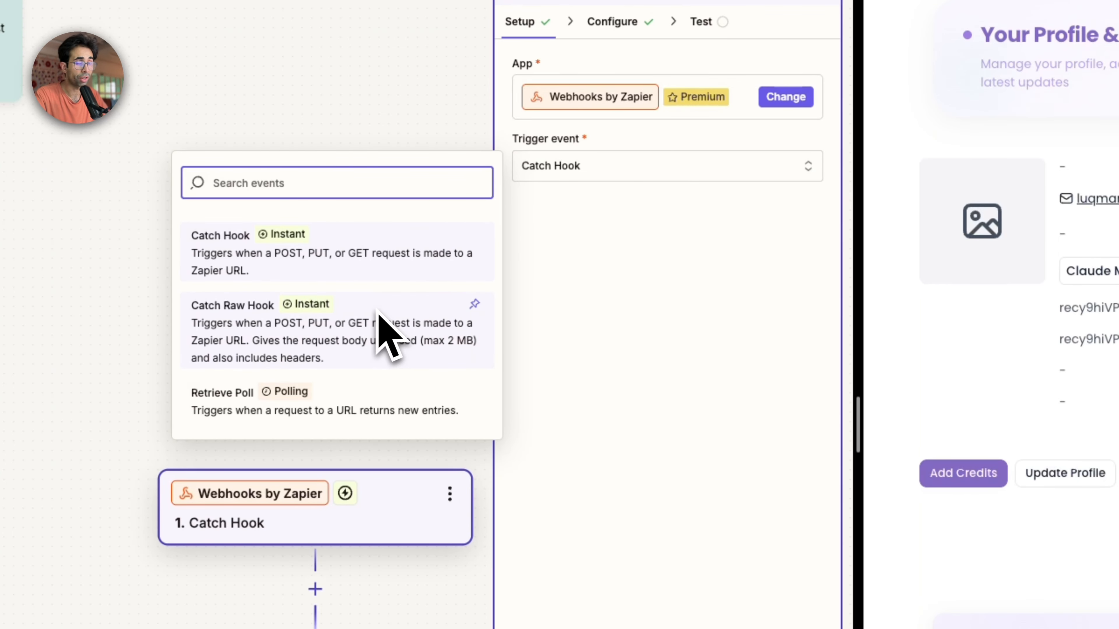
{"action": "left_click", "coordinate": [366, 275]}
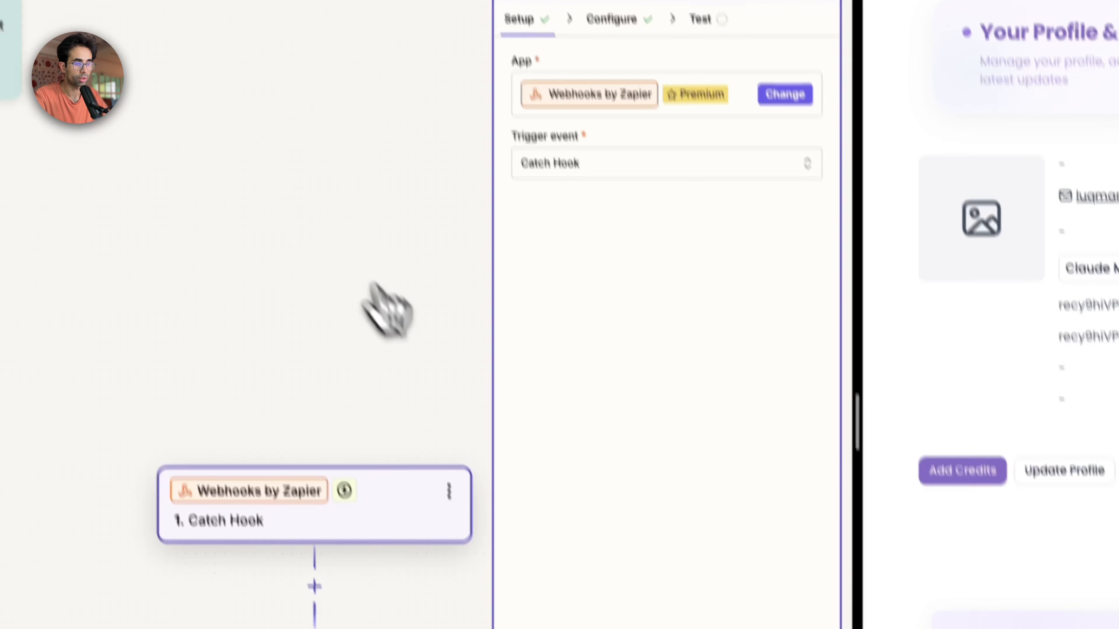
Step: Continue the Catch Hook trigger to its test stage without a child key and copy the generated webhook URL
{"action": "left_click", "coordinate": [613, 628]}
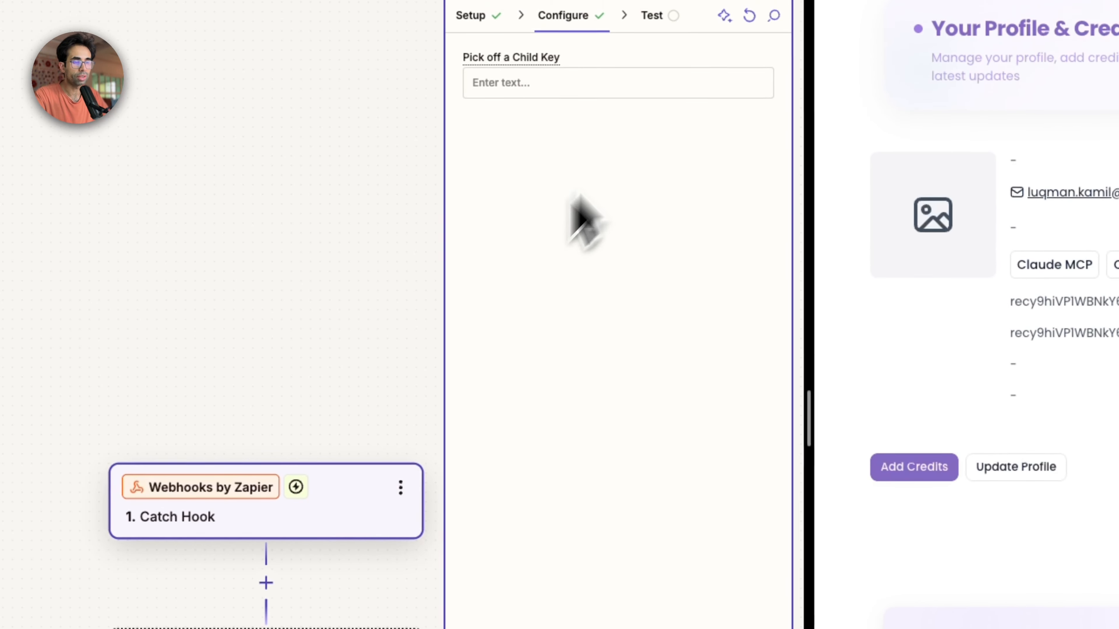
{"action": "left_click", "coordinate": [536, 628]}
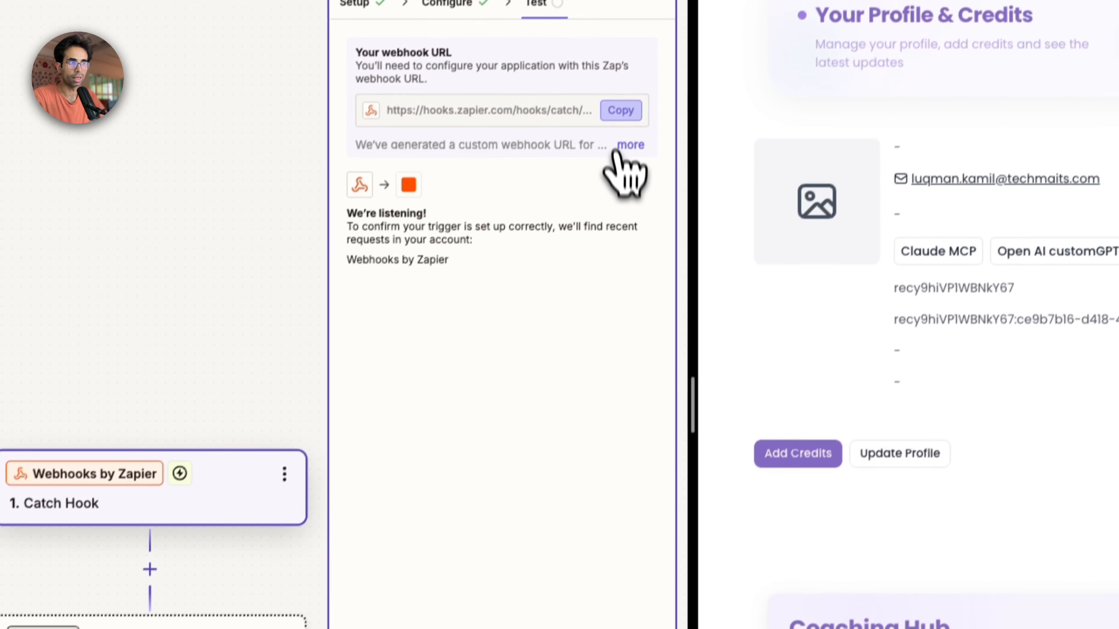
{"action": "left_click", "coordinate": [621, 109]}
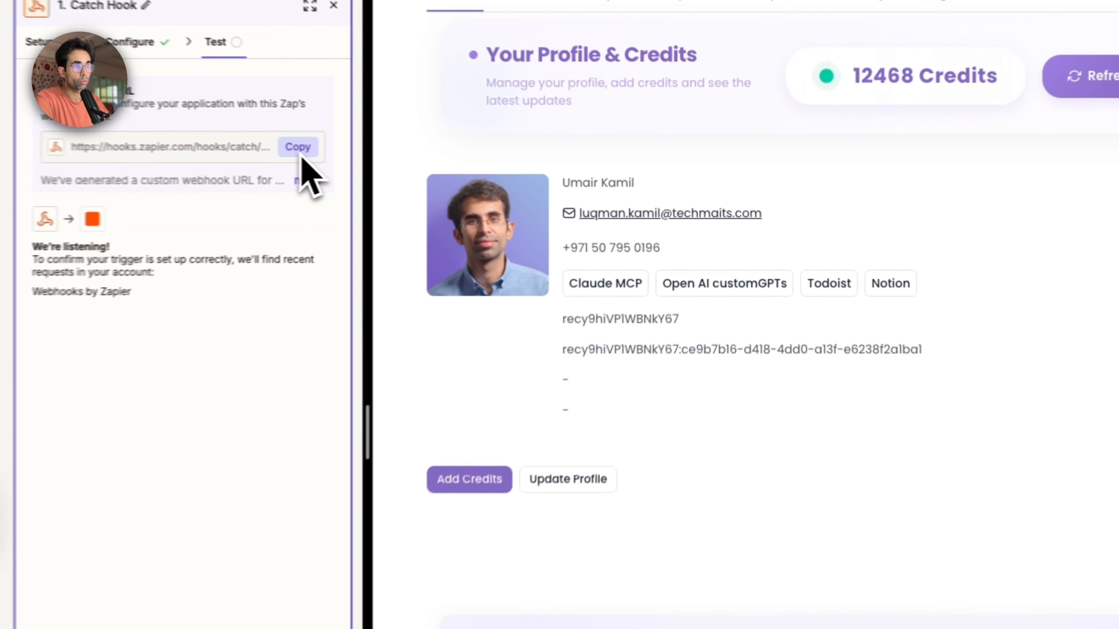
{"action": "left_click", "coordinate": [524, 168]}
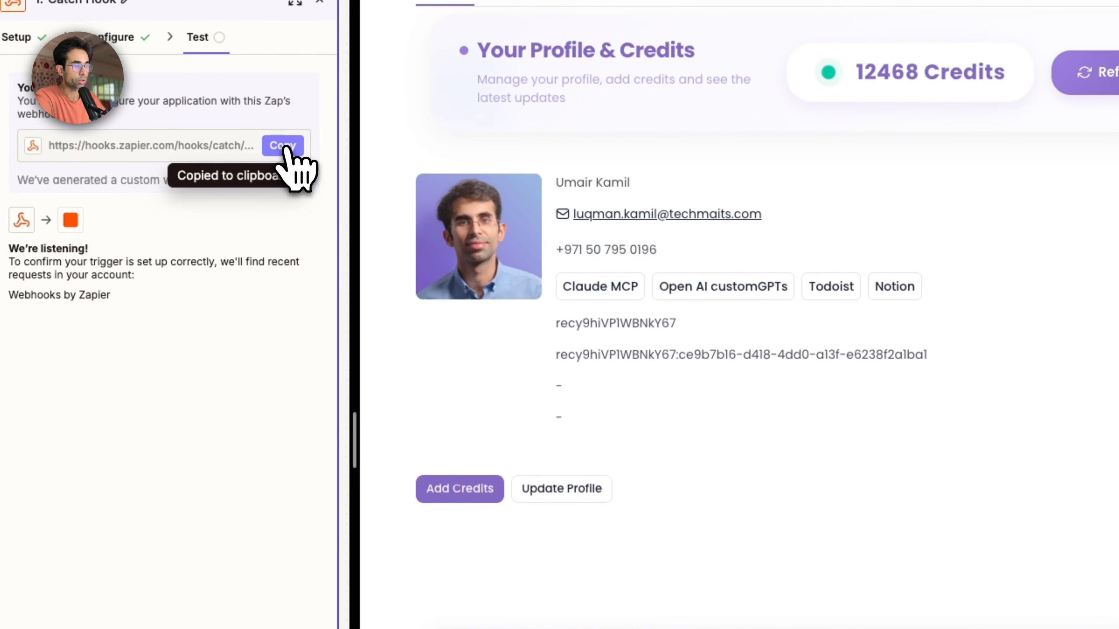
Step: Fill the content_webhook_url field of the Second Brain OS profile with the copied webhook URL and save the profile
{"action": "left_click", "coordinate": [547, 490]}
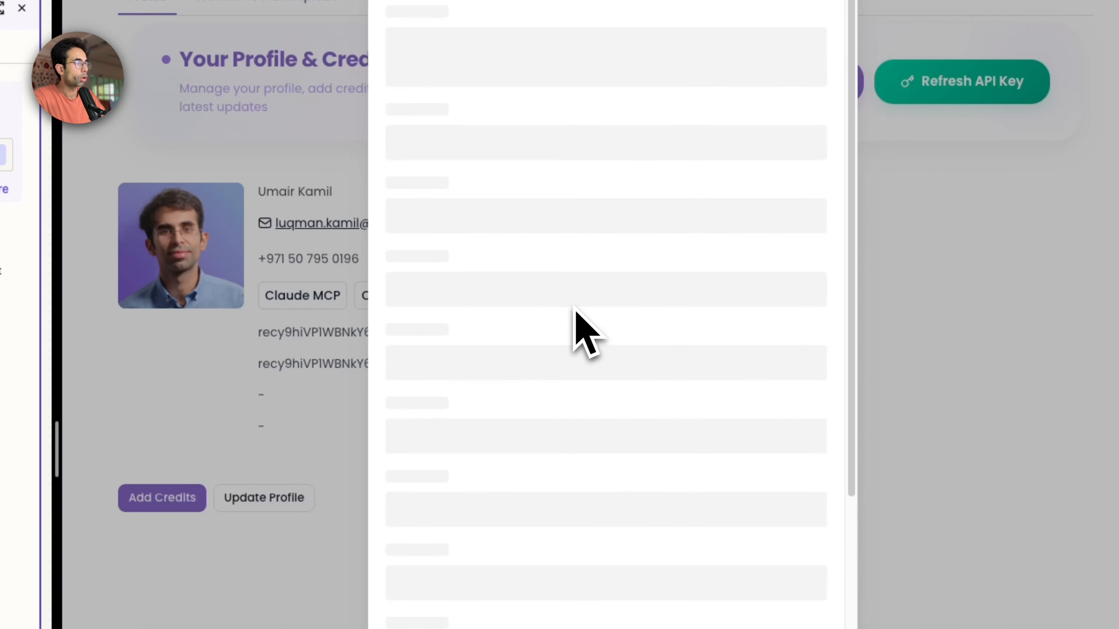
{"action": "key", "text": "super+f"}
{"action": "type", "text": "content_w"}
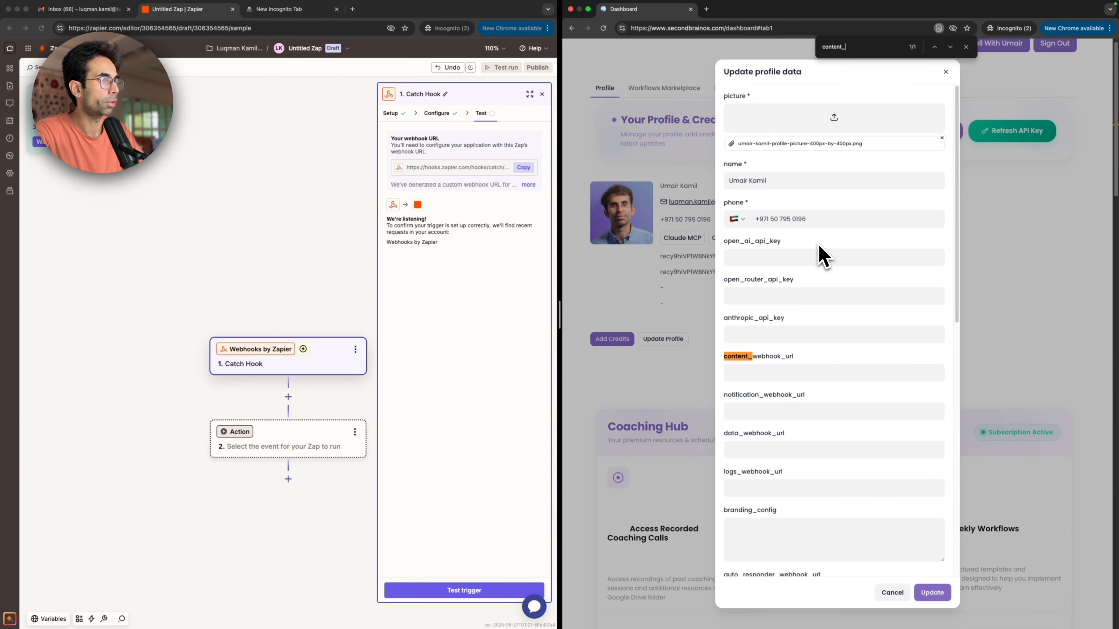
{"action": "type", "text": "ebhook_url"}
{"action": "left_click", "coordinate": [795, 370]}
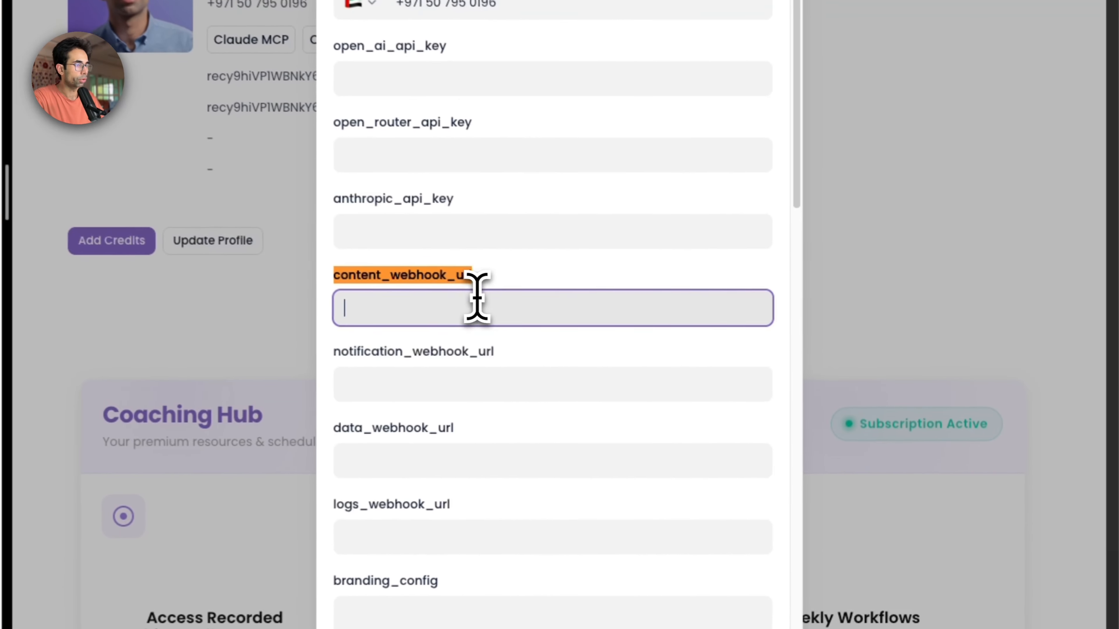
{"action": "key", "text": "super+v"}
{"action": "scroll", "coordinate": [492, 307], "scroll_direction": "down", "scroll_amount": 5}
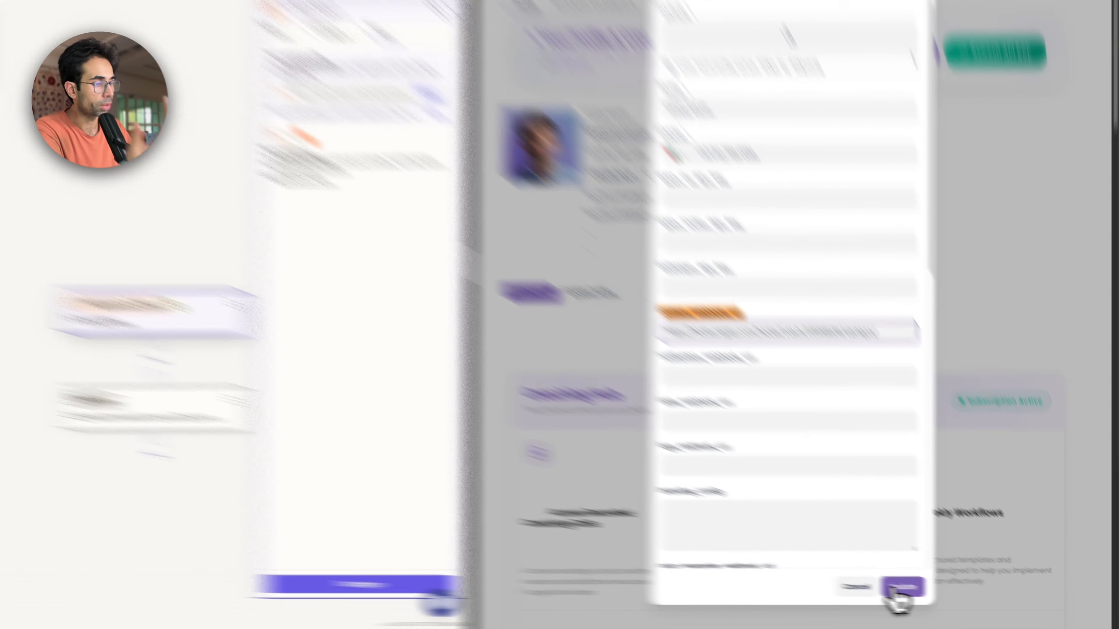
{"action": "left_click", "coordinate": [898, 589]}
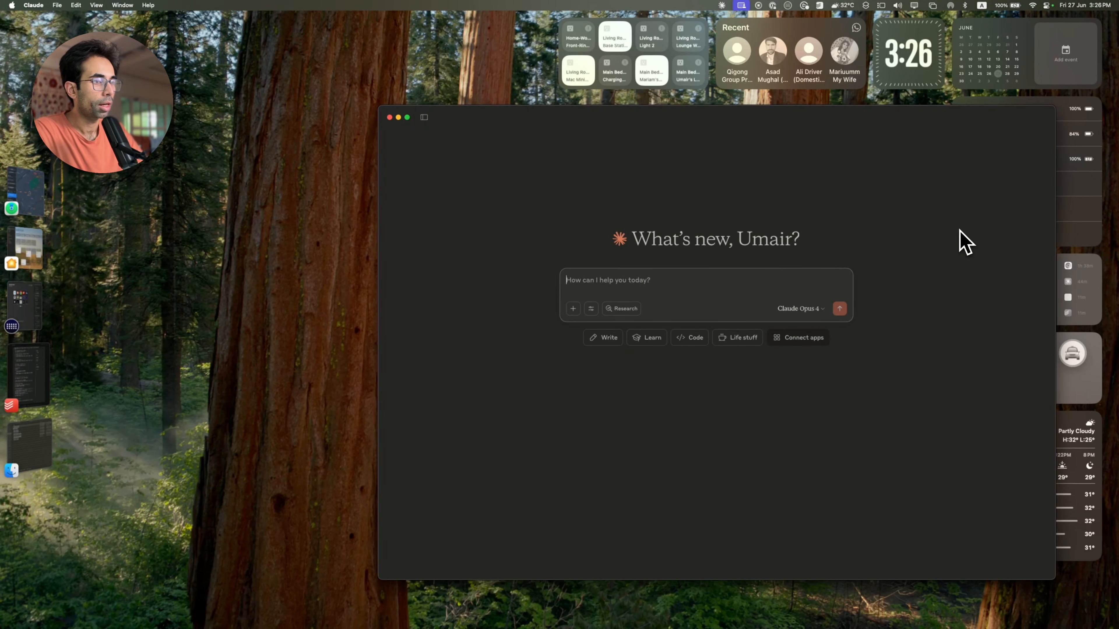
Step: Switch to Claude and write the prompt "Hey, can you send a name and description to my webhook?"
{"action": "type", "text": "Hey, can y"}
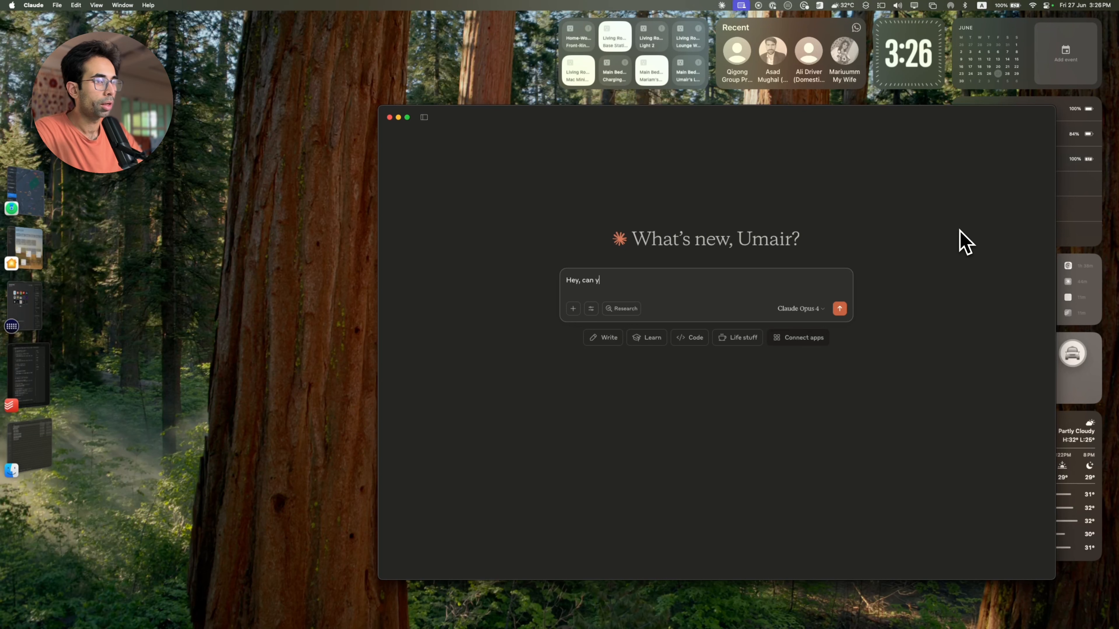
{"action": "type", "text": "ou send a name and description to my webhook>"}
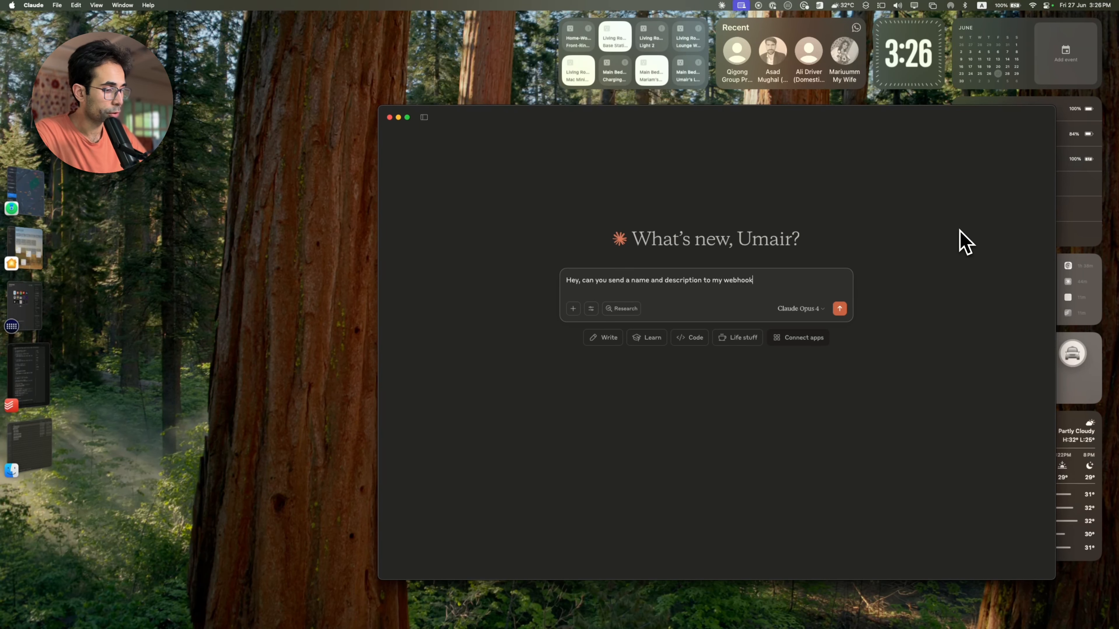
Step: Check which secondbrainos tools are enabled for the Claude chat
{"action": "left_click", "coordinate": [591, 309]}
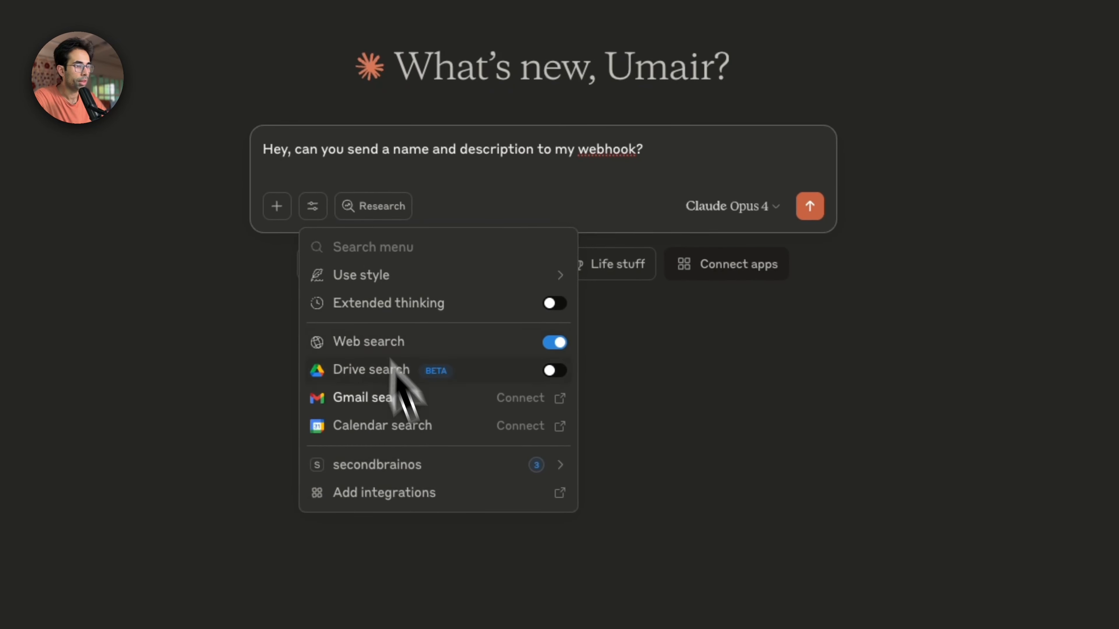
{"action": "left_click", "coordinate": [649, 442]}
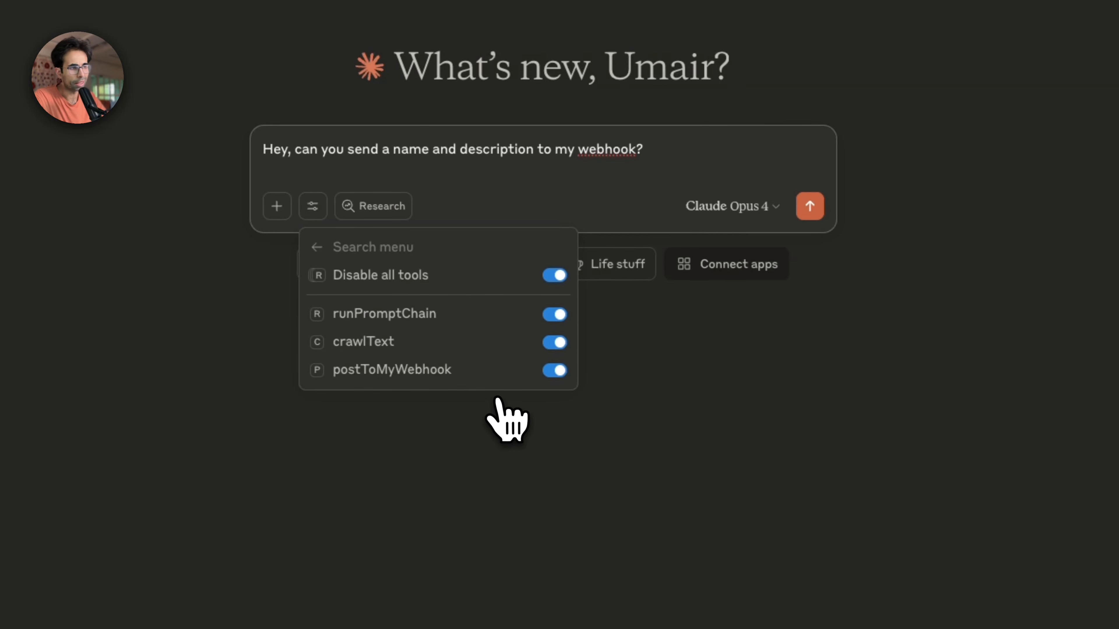
{"action": "left_click", "coordinate": [740, 209]}
Step: Switch the model to Claude Sonnet 4 and send the webhook prompt
{"action": "left_click", "coordinate": [758, 207]}
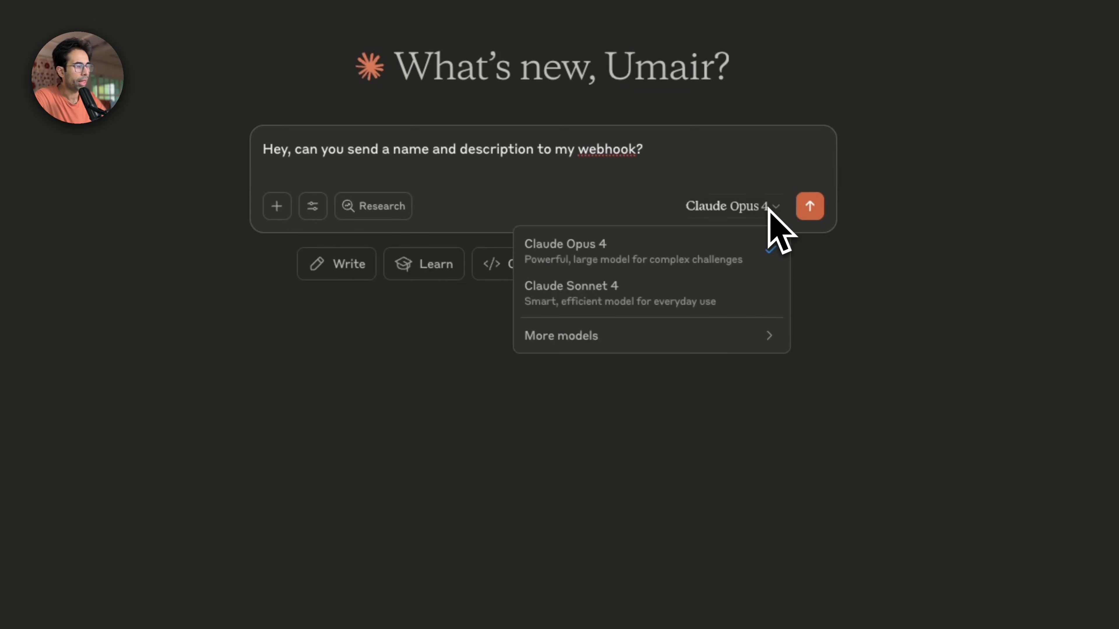
{"action": "left_click", "coordinate": [649, 304]}
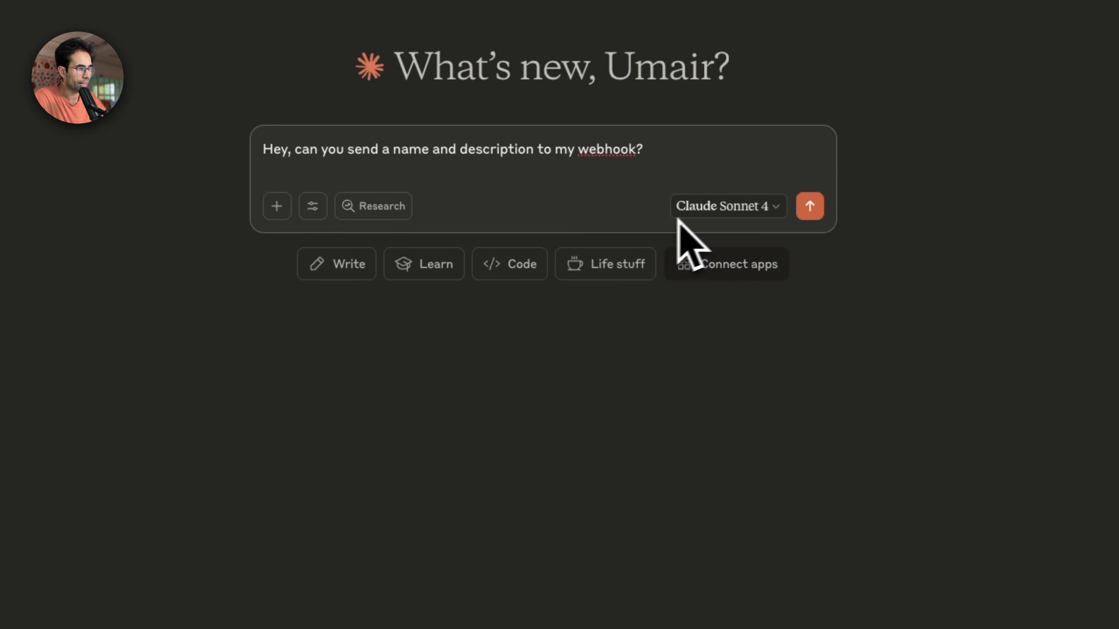
{"action": "left_click", "coordinate": [800, 218]}
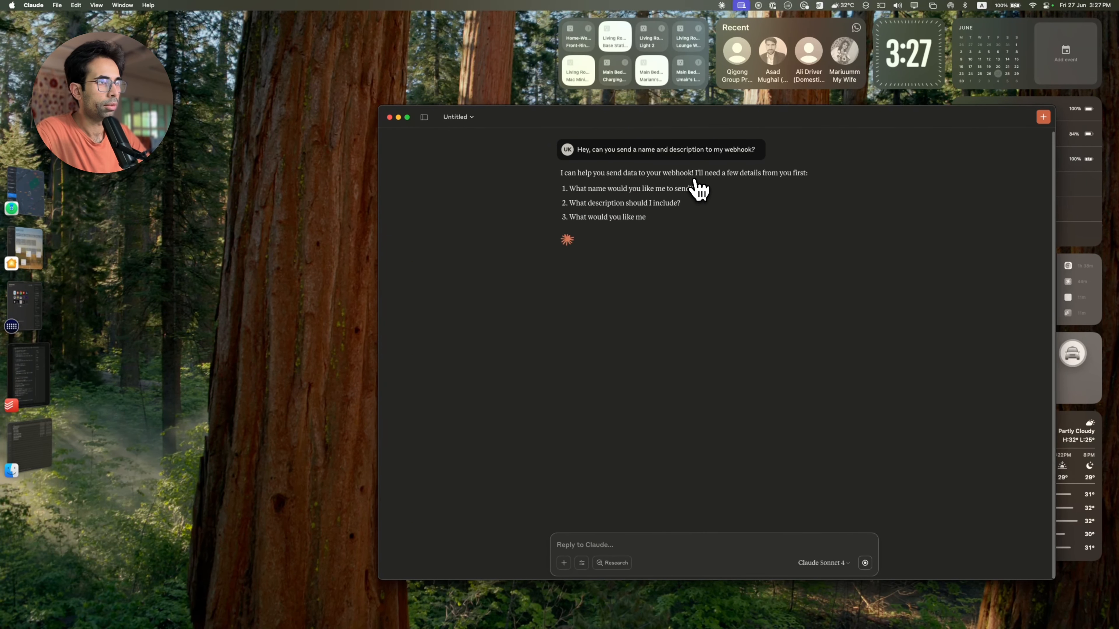
Step: Reply to Claude with "Any random values will do!" and review the data sent to the webhook
{"action": "left_click", "coordinate": [630, 555]}
{"action": "type", "text": "Anuy"}
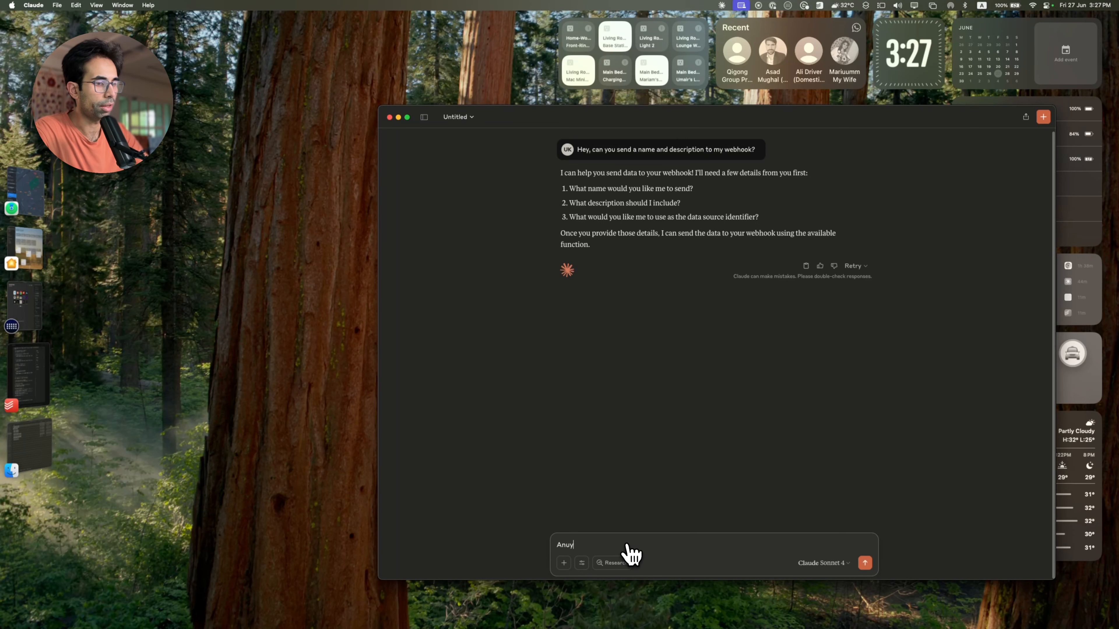
{"action": "type", "text": " random v"}
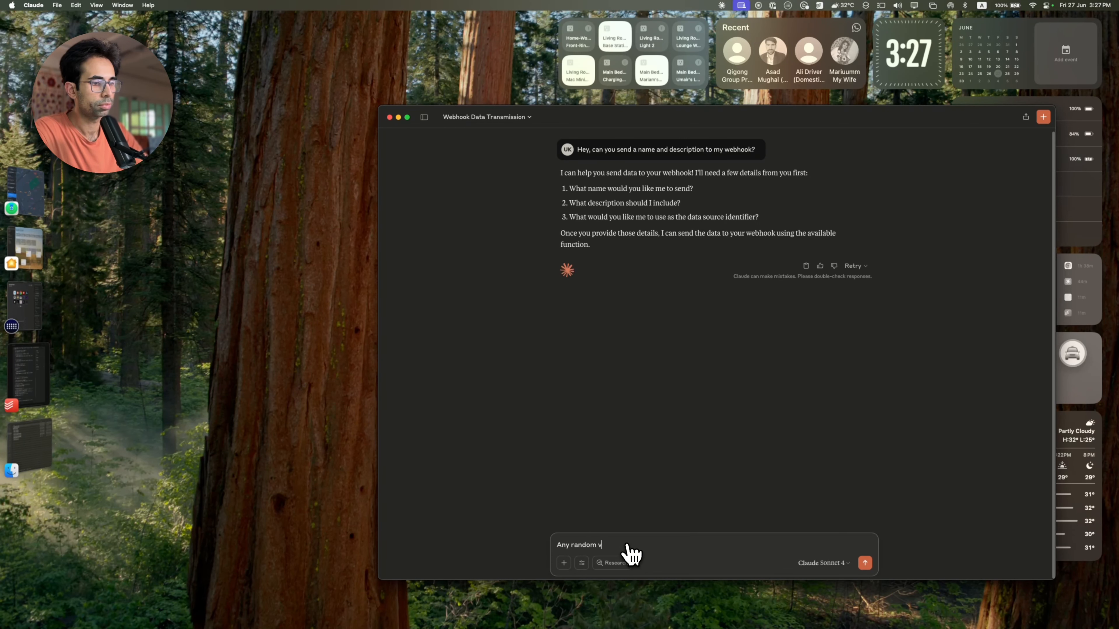
{"action": "type", "text": "alues will do!"}
{"action": "key", "text": "Return"}
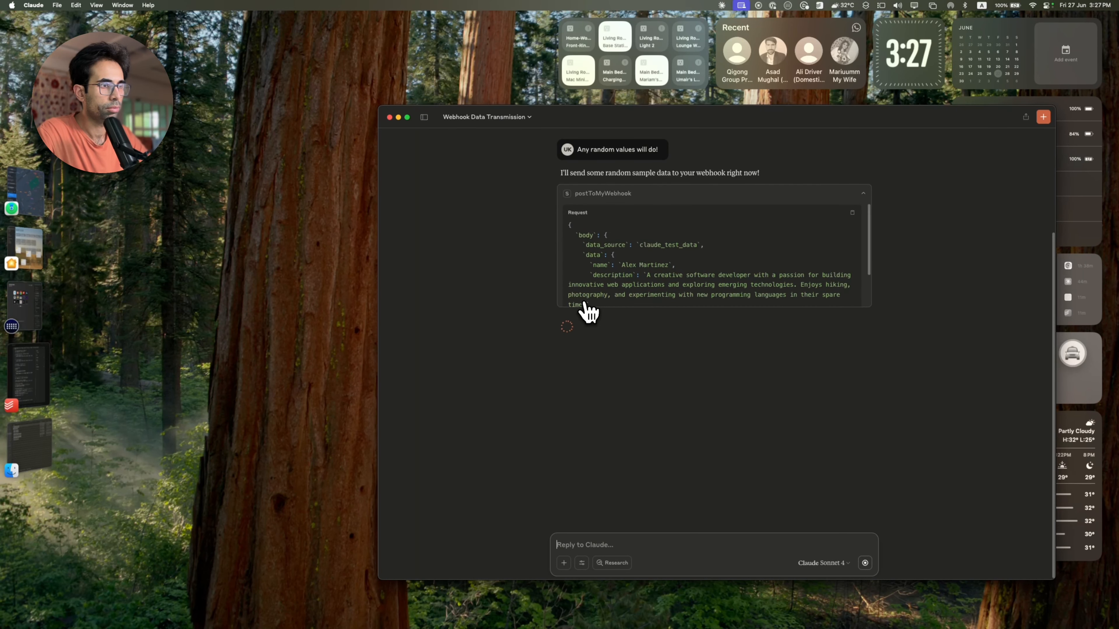
{"action": "scroll", "coordinate": [609, 266], "scroll_direction": "up", "scroll_amount": 1}
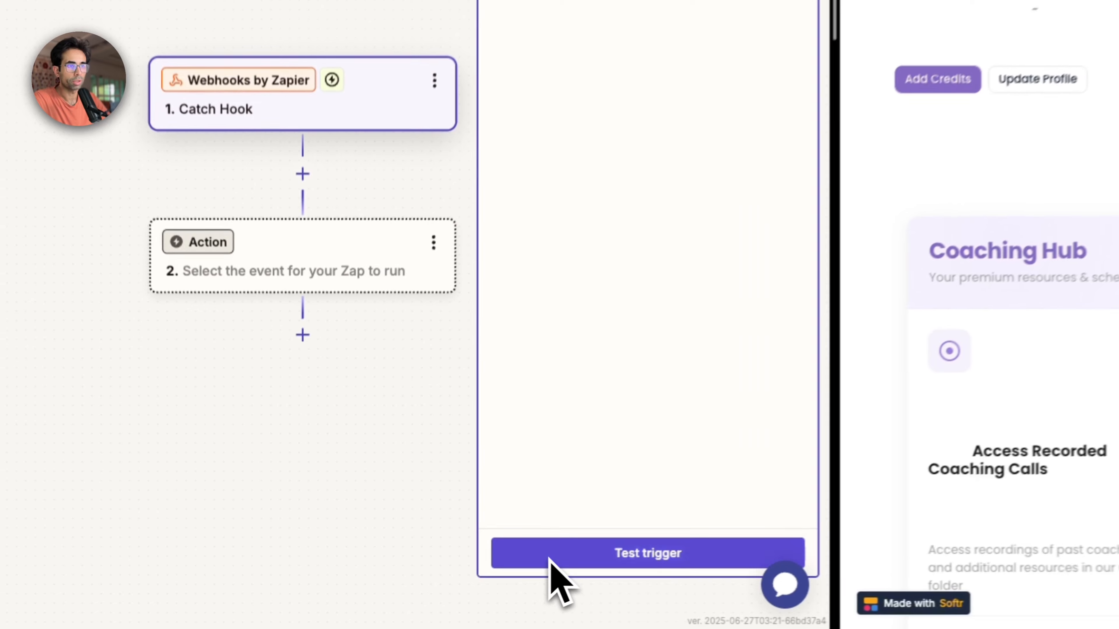
Step: Test the Catch Hook trigger in Zapier and examine the name and description in the received request A
{"action": "left_click", "coordinate": [414, 591]}
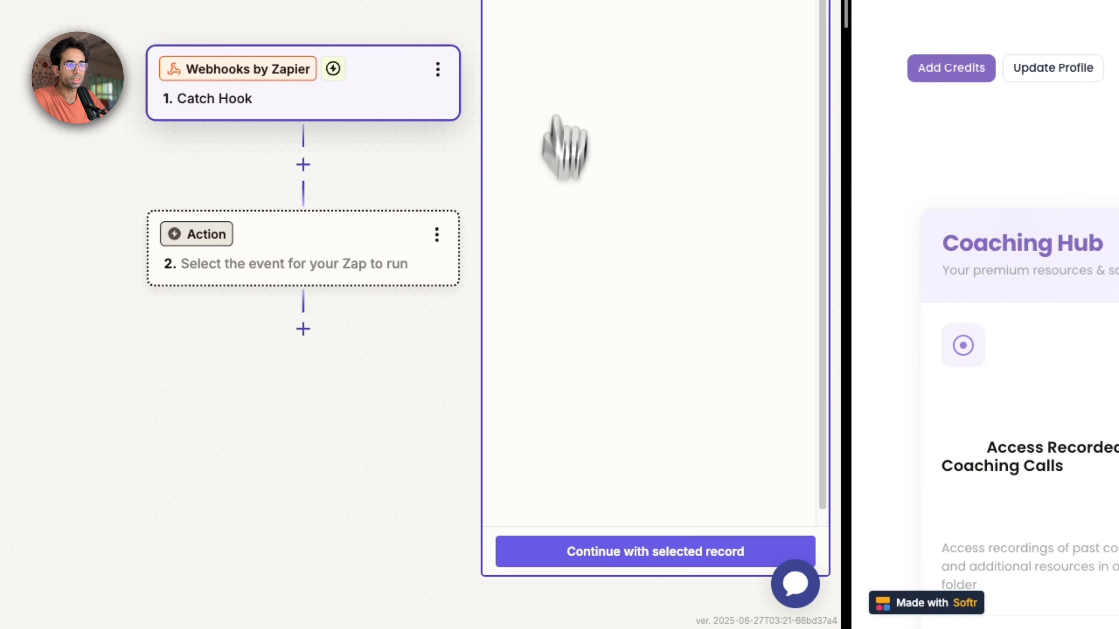
{"action": "mouse_move", "coordinate": [591, 223]}
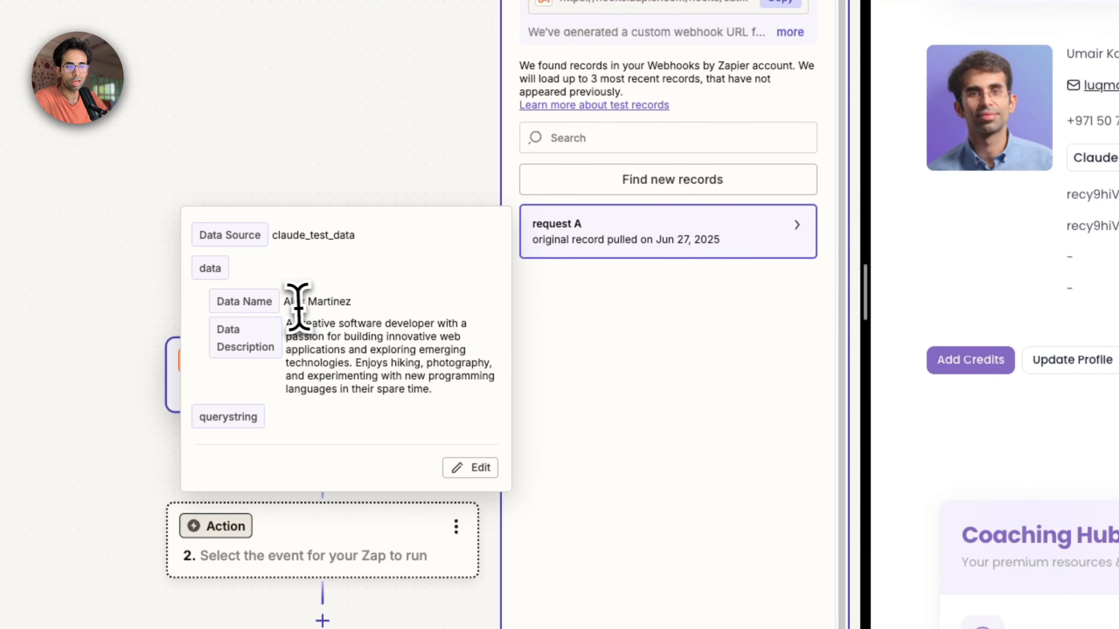
{"action": "left_click_drag", "start_coordinate": [290, 304], "coordinate": [378, 306]}
{"action": "left_click", "coordinate": [379, 310]}
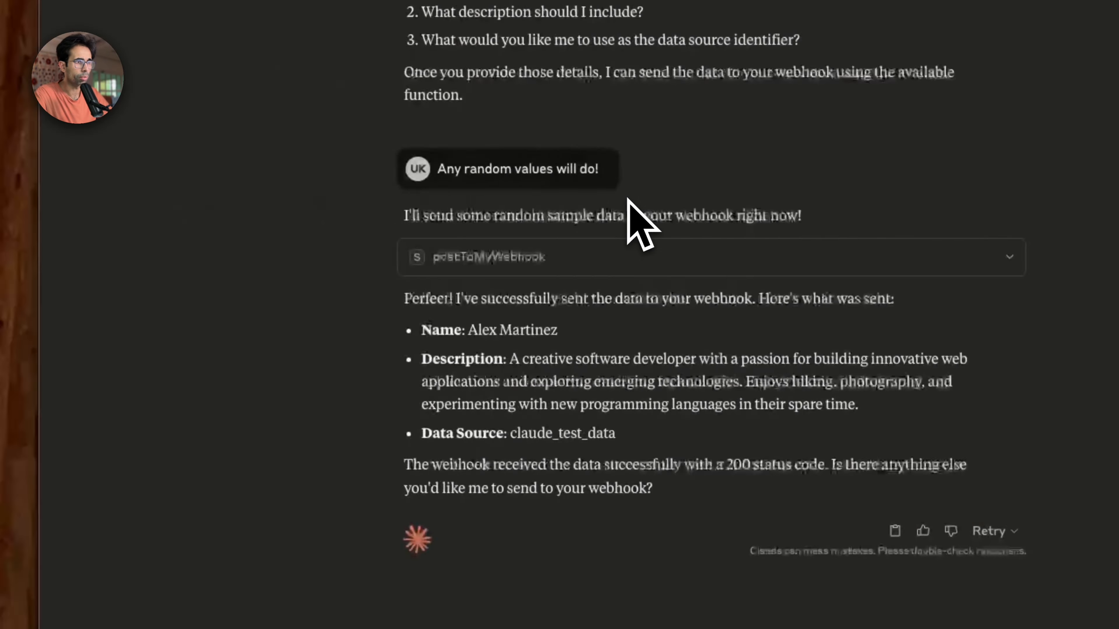
Step: Ask Claude for another webhook submission with the message "Excellent, one more!"
{"action": "type", "text": "Excel"}
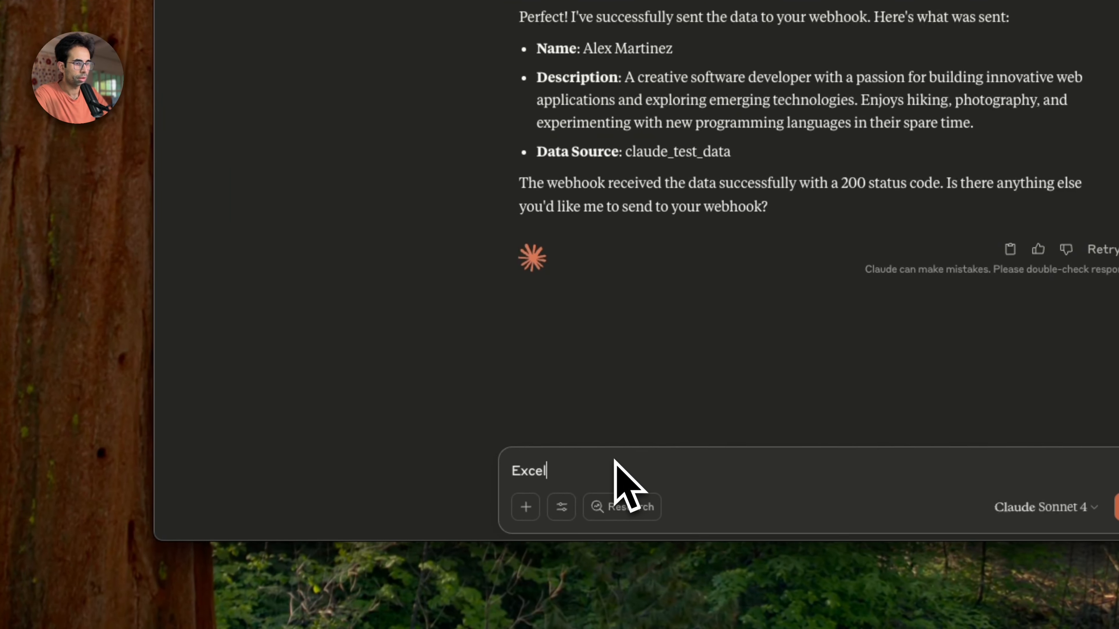
{"action": "type", "text": "lent, one more!"}
{"action": "key", "text": "Return"}
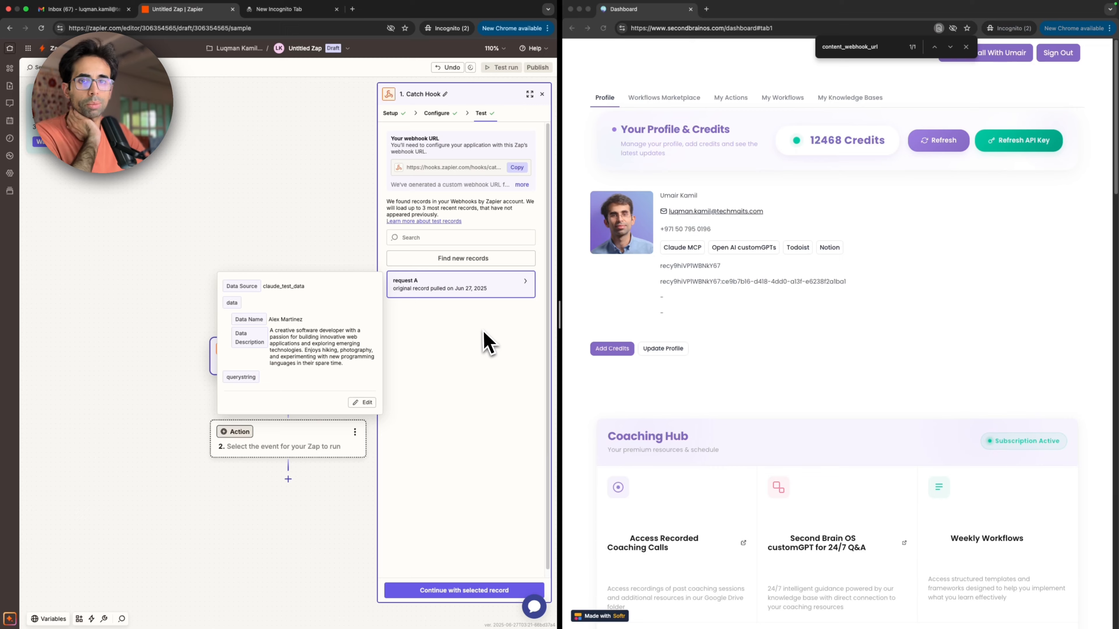
Step: Load new test records for the Catch Hook trigger in Zapier
{"action": "left_click", "coordinate": [500, 262]}
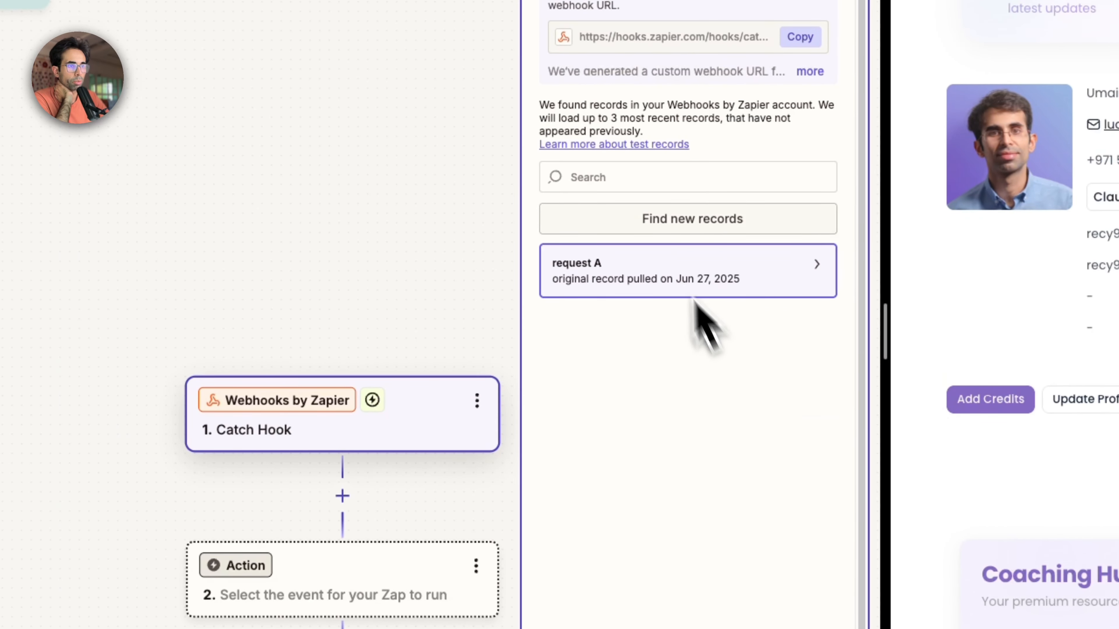
{"action": "left_click", "coordinate": [656, 220]}
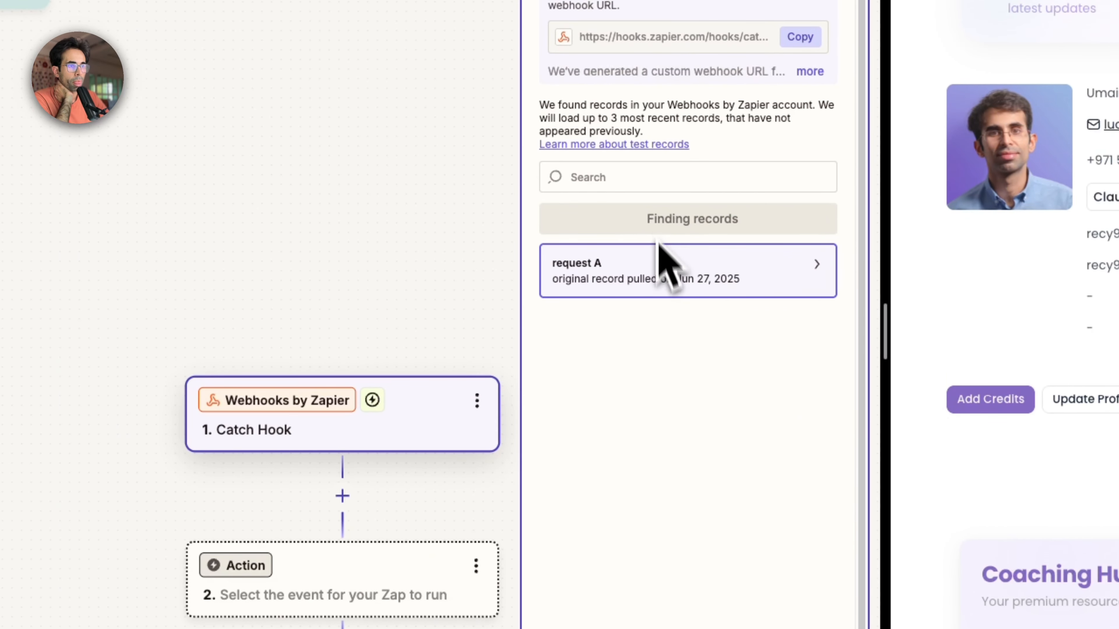
Step: Select request B as the Catch Hook test record and choose Google Sheets as the app for the action step
{"action": "left_click", "coordinate": [659, 291]}
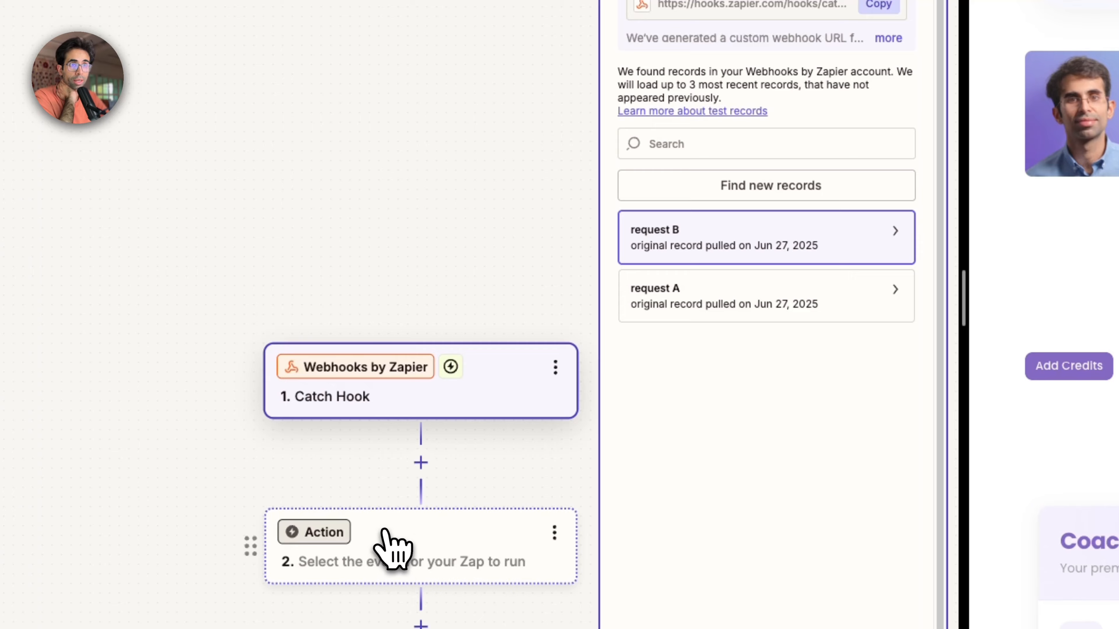
{"action": "left_click", "coordinate": [392, 547]}
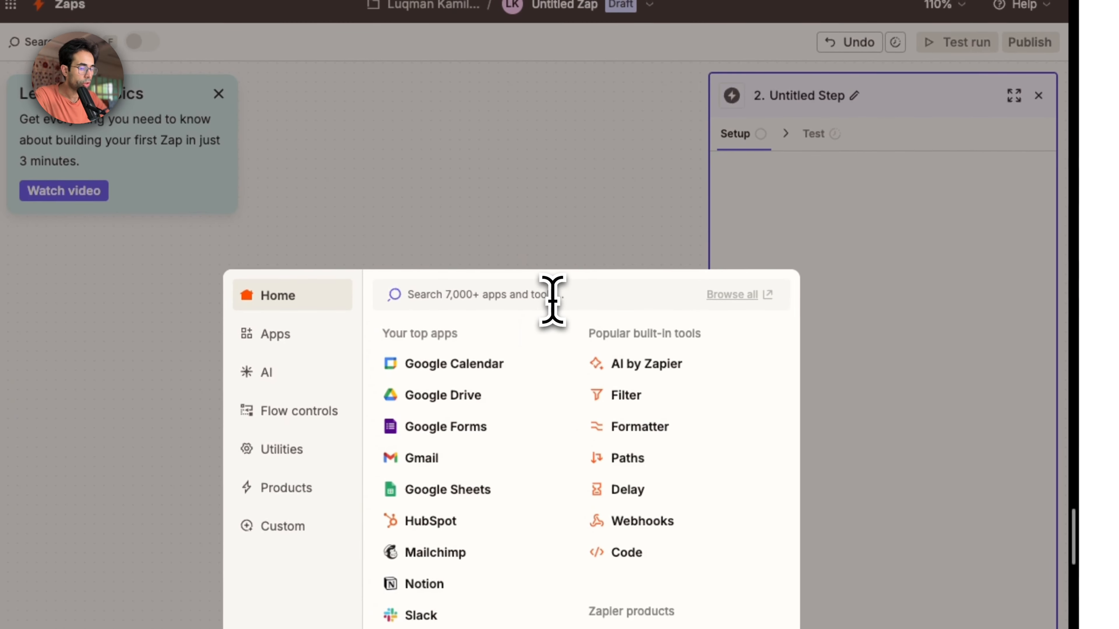
{"action": "type", "text": "Google Sheets"}
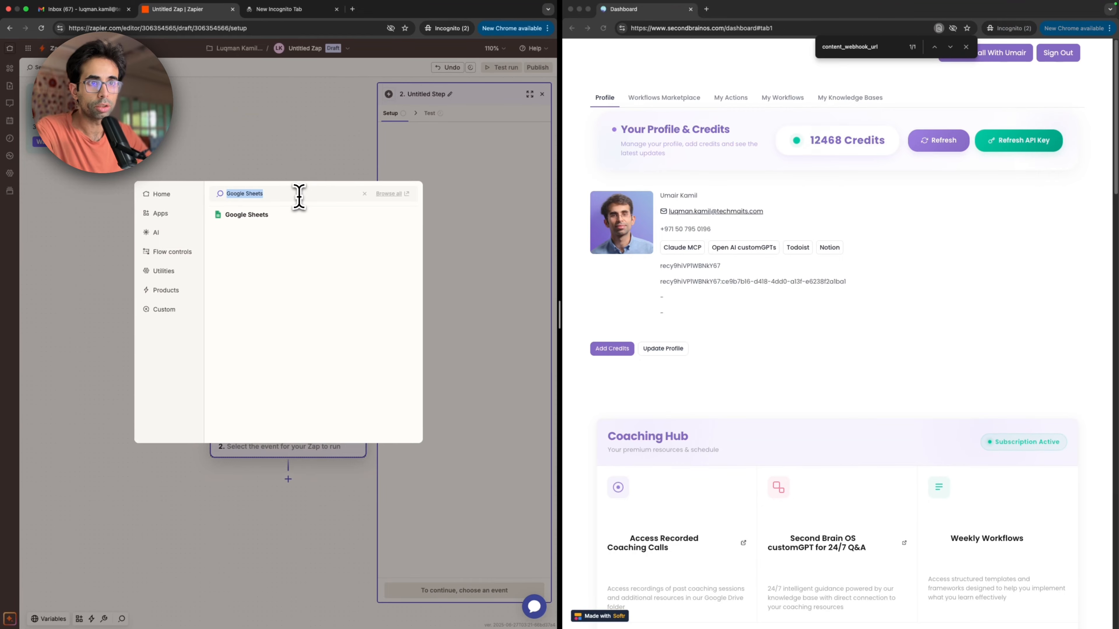
{"action": "left_click", "coordinate": [304, 216]}
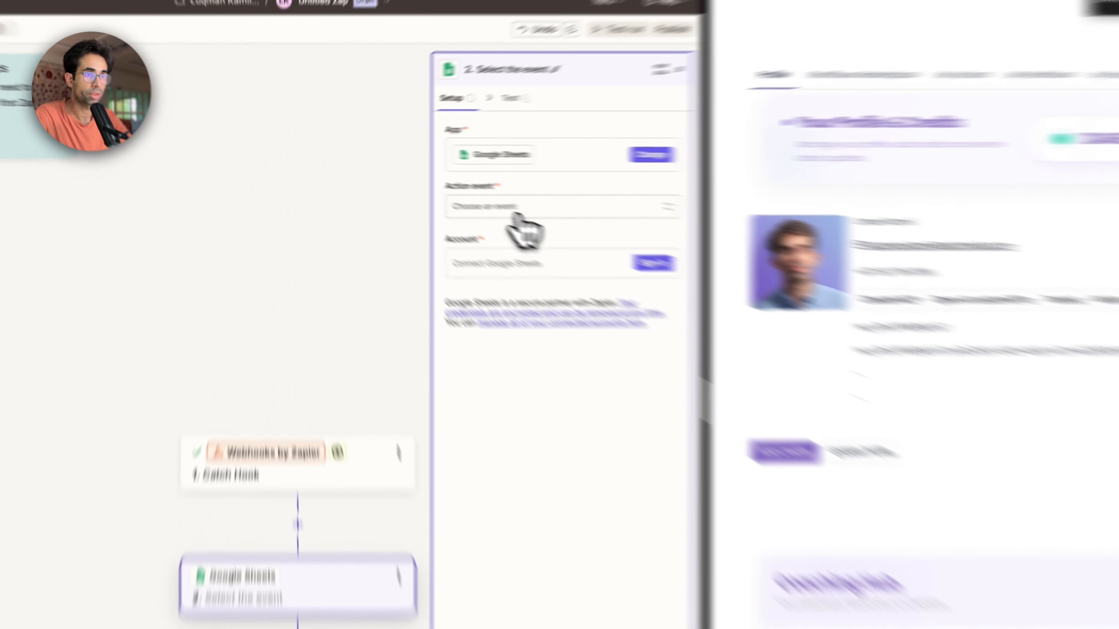
Step: Set the Google Sheets action event to Create Spreadsheet Row
{"action": "left_click", "coordinate": [435, 189]}
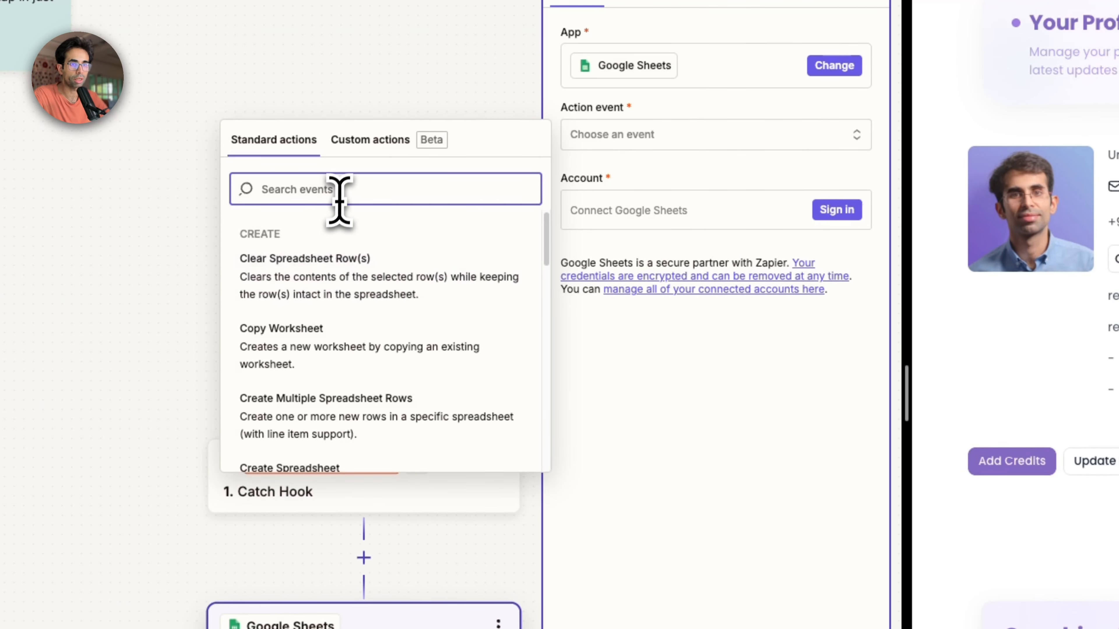
{"action": "type", "text": "create s"}
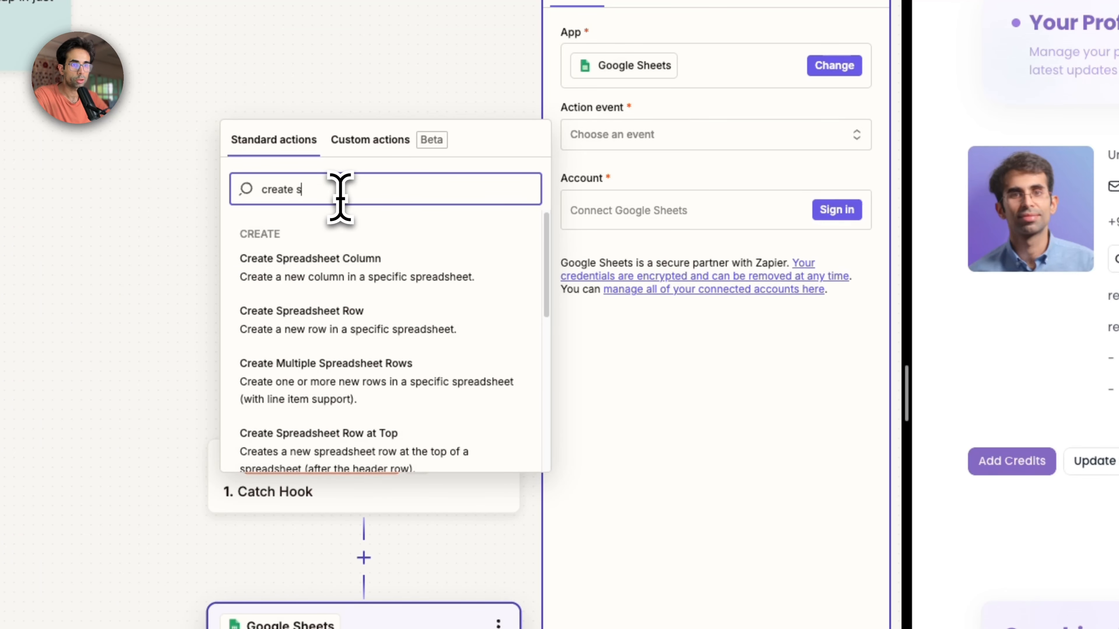
{"action": "left_click", "coordinate": [333, 317]}
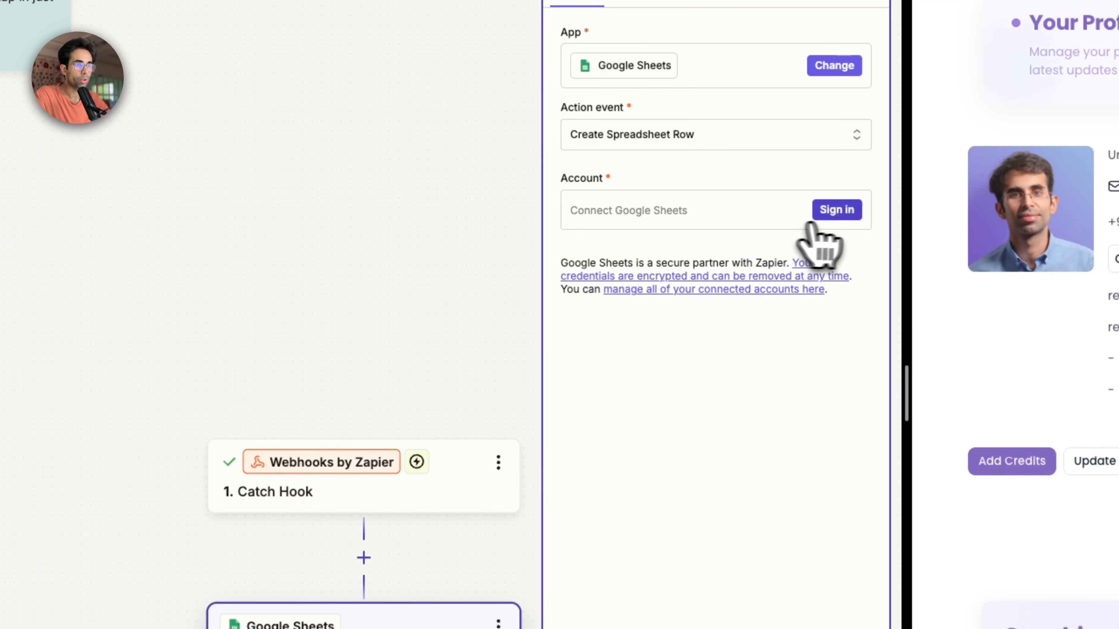
Step: Connect the Google account to Zapier, granting all the requested Google Drive and Google Sheets permissions
{"action": "left_click", "coordinate": [835, 215]}
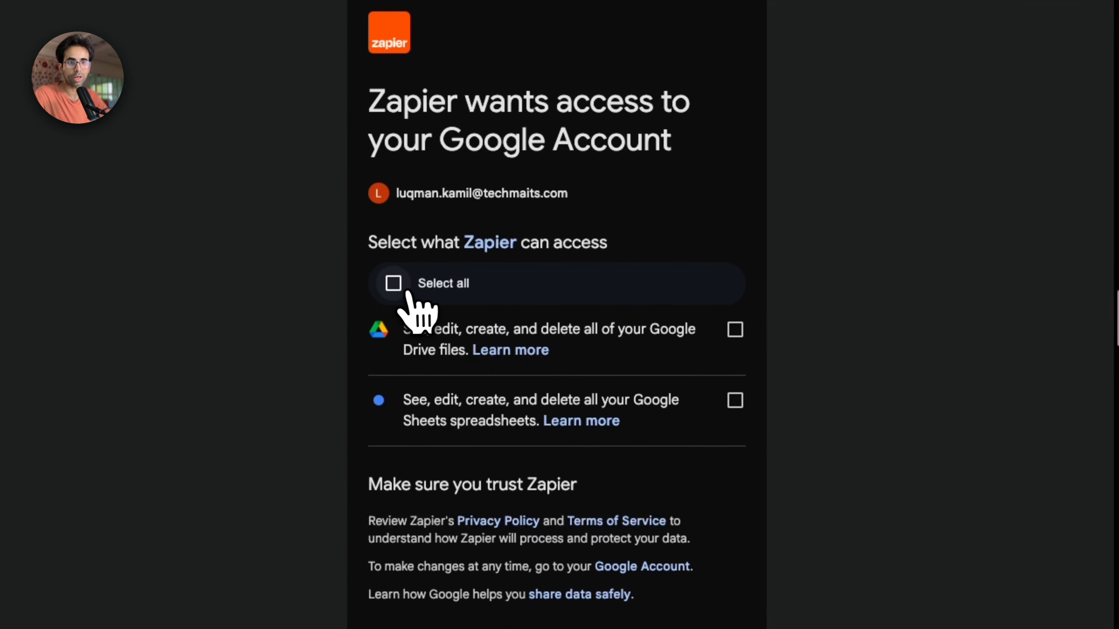
{"action": "left_click", "coordinate": [394, 284]}
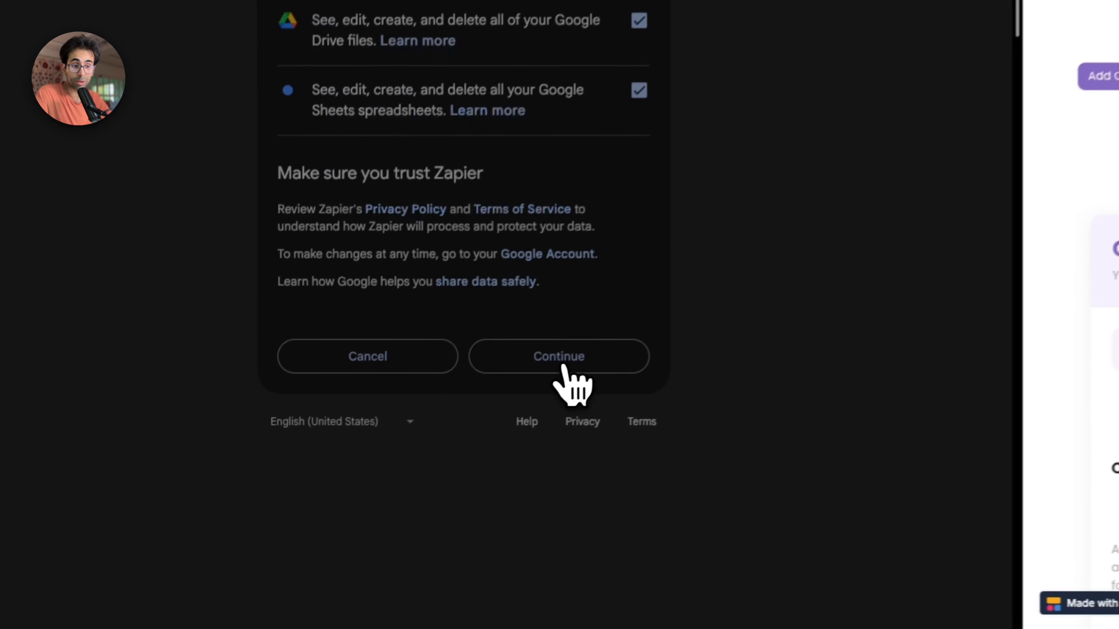
{"action": "left_click", "coordinate": [555, 351]}
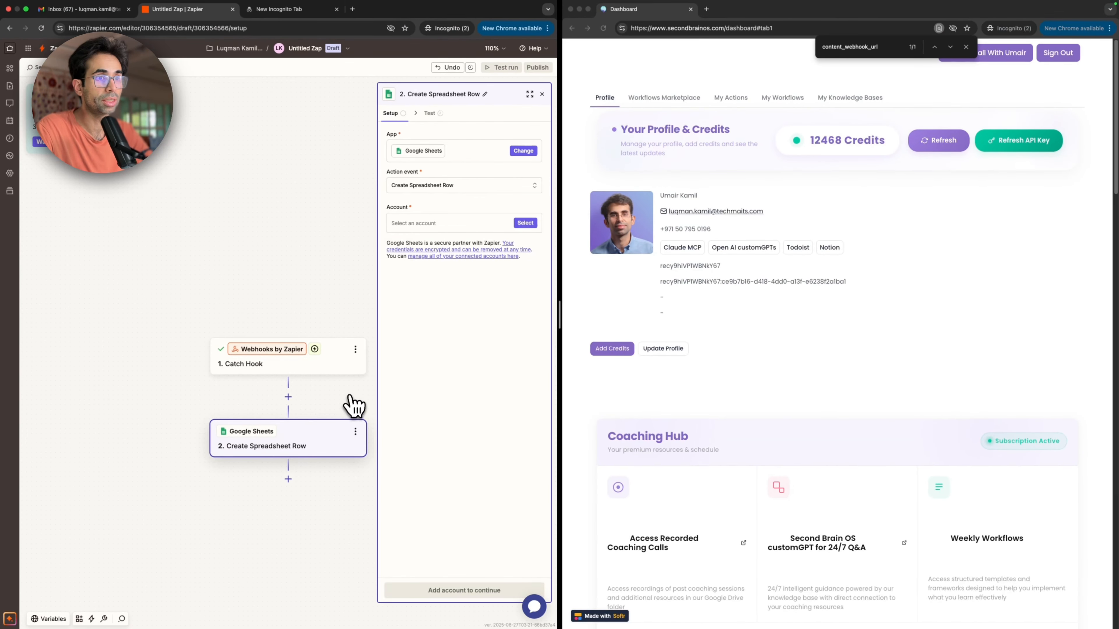
Step: Switch to the empty browser tab
{"action": "left_click", "coordinate": [268, 13]}
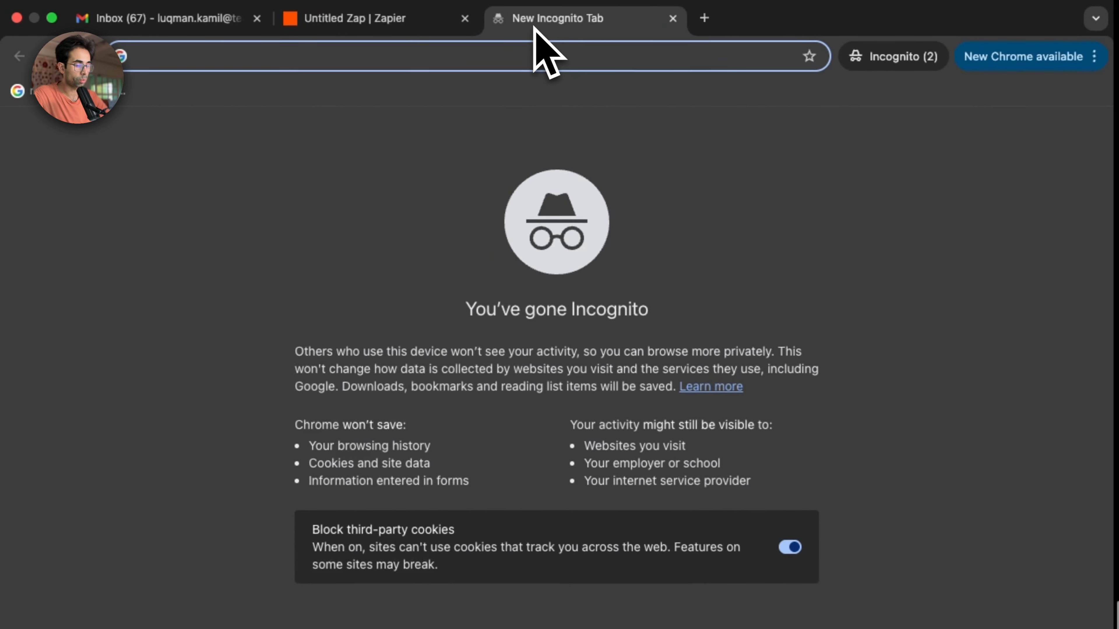
{"action": "type", "text": "do"}
{"action": "key", "text": "super+a"}
{"action": "type", "text": "g"}
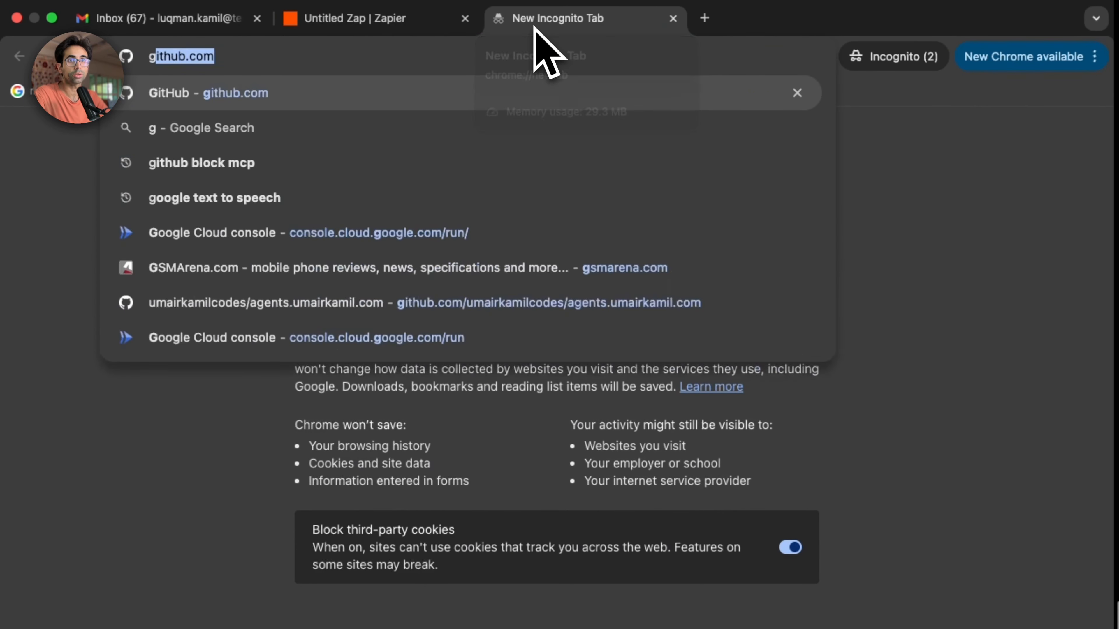
{"action": "key", "text": "super+a"}
{"action": "type", "text": "doc"}
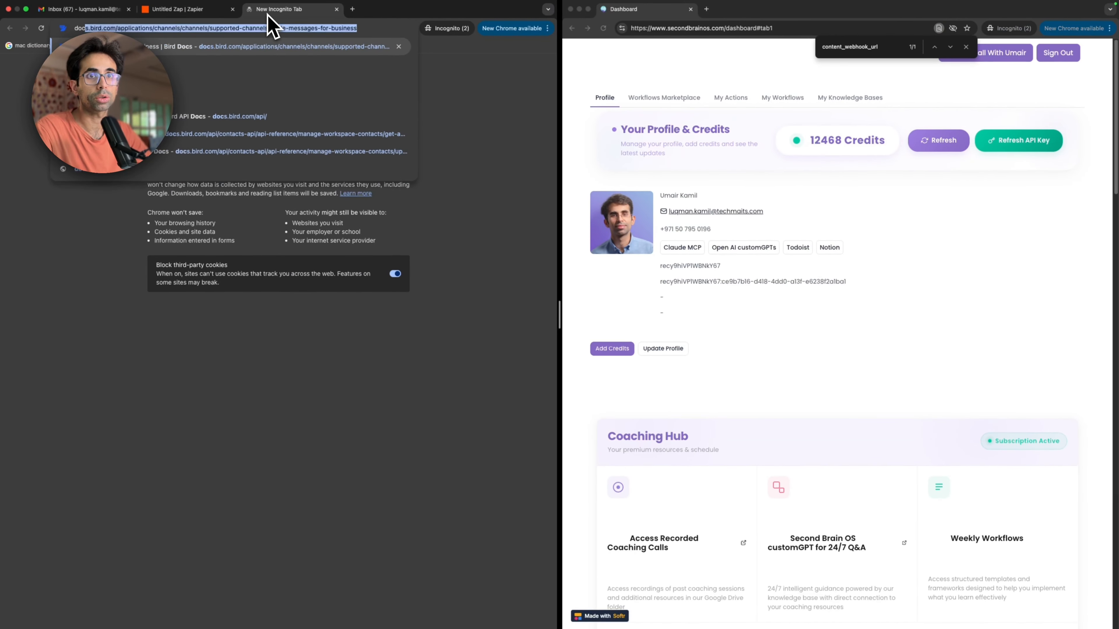
{"action": "type", "text": "s.google.com/"}
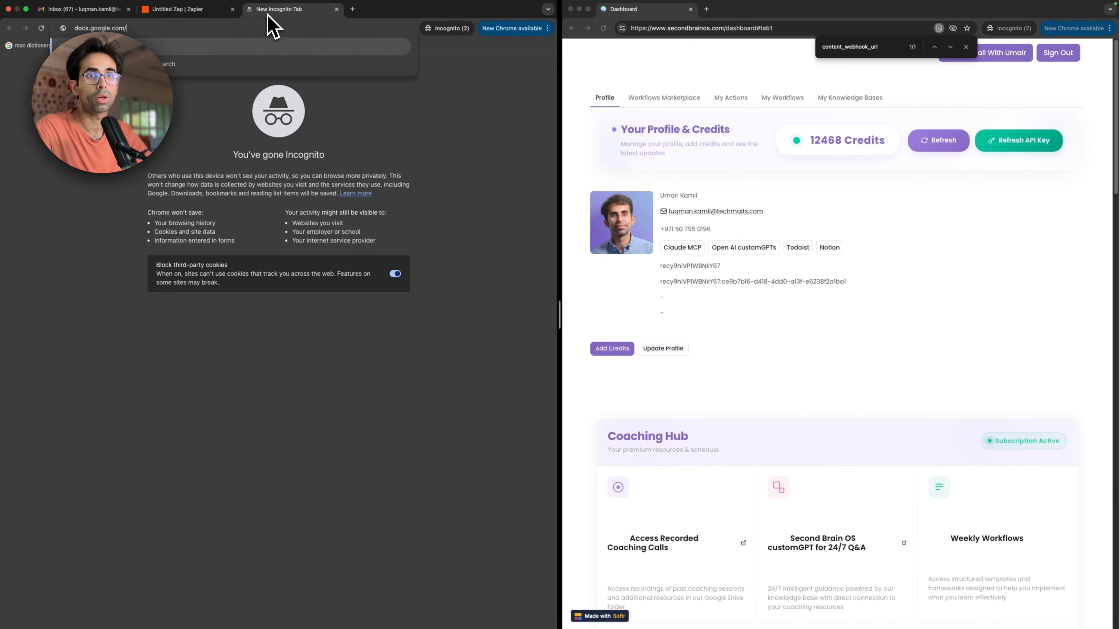
{"action": "key", "text": "super+a"}
{"action": "type", "text": "dr"}
{"action": "key", "text": "BackSpace"}
{"action": "key", "text": "BackSpace"}
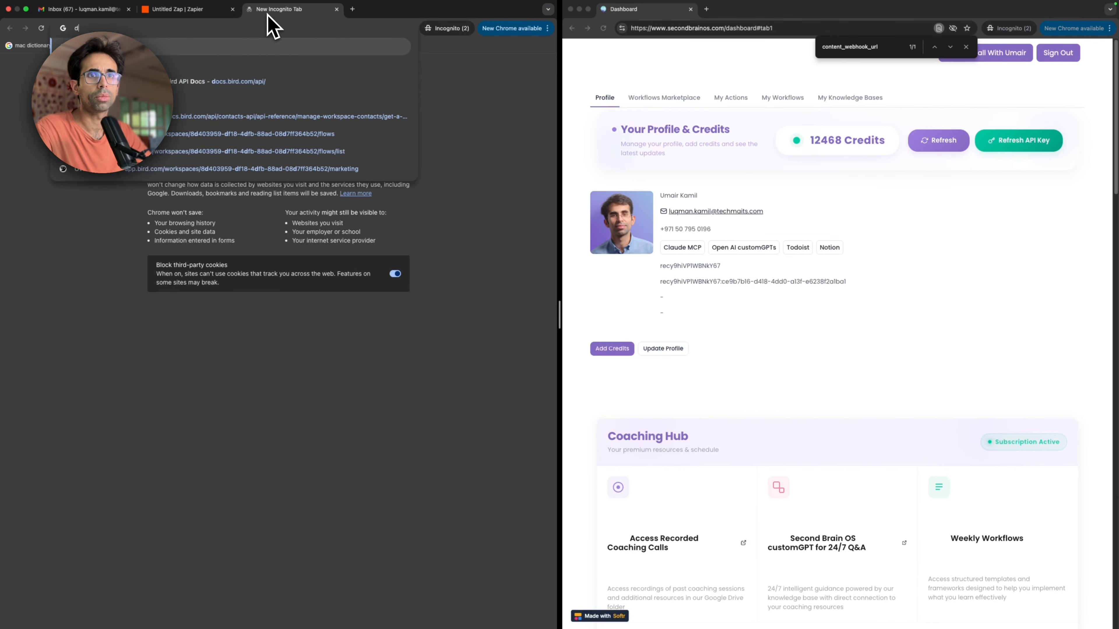
Step: Create a blank Google Sheets spreadsheet from drive.google.com and close the Google Drive tab
{"action": "type", "text": "d"}
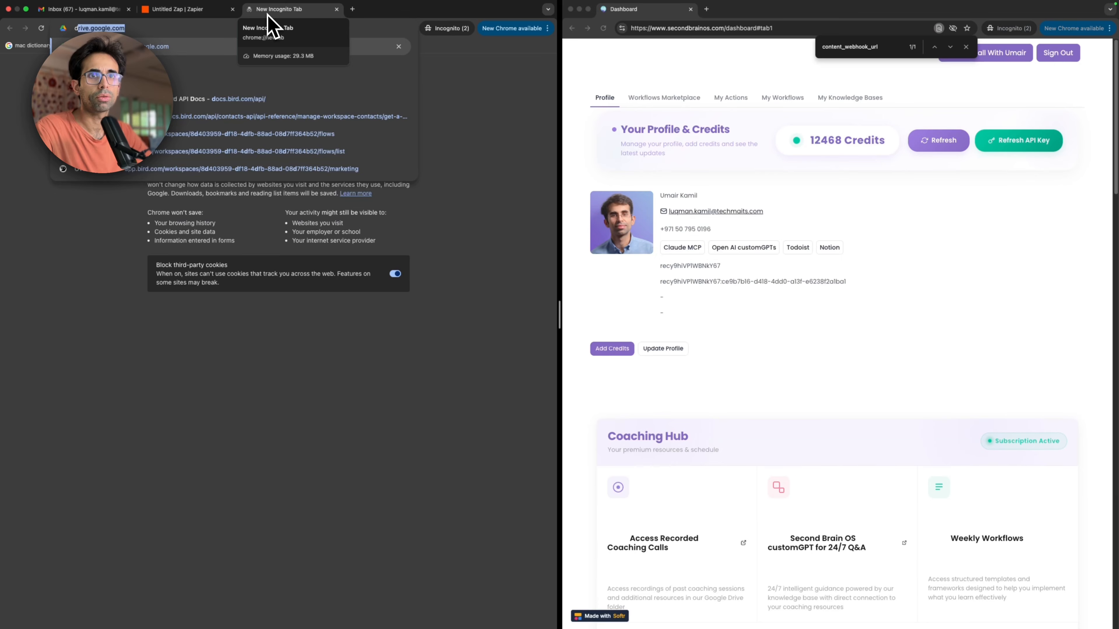
{"action": "key", "text": "Return"}
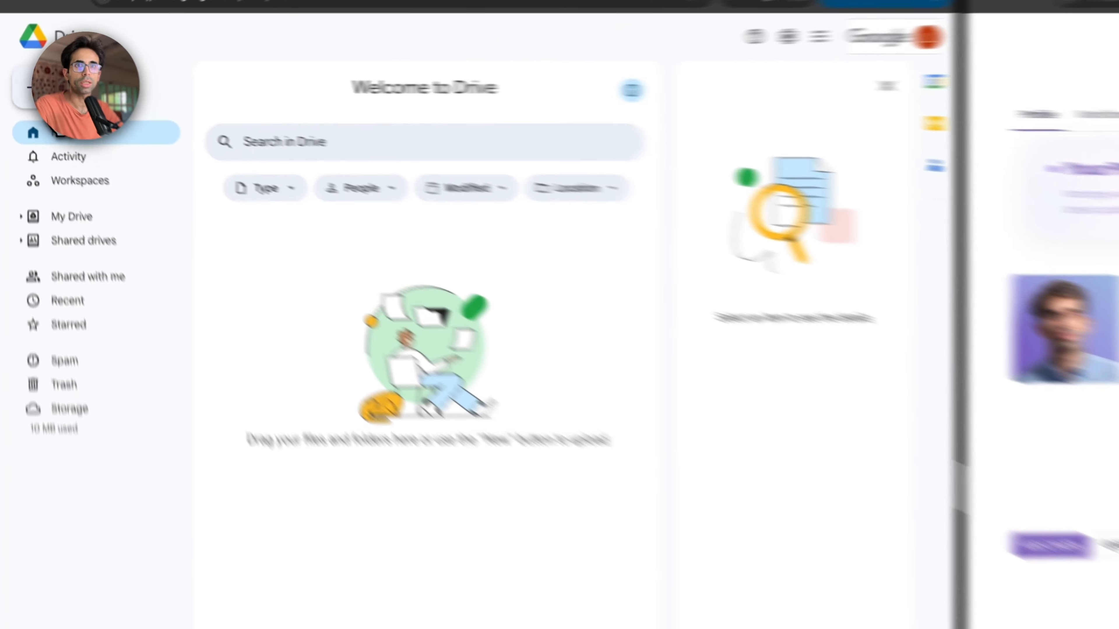
{"action": "left_click", "coordinate": [19, 81]}
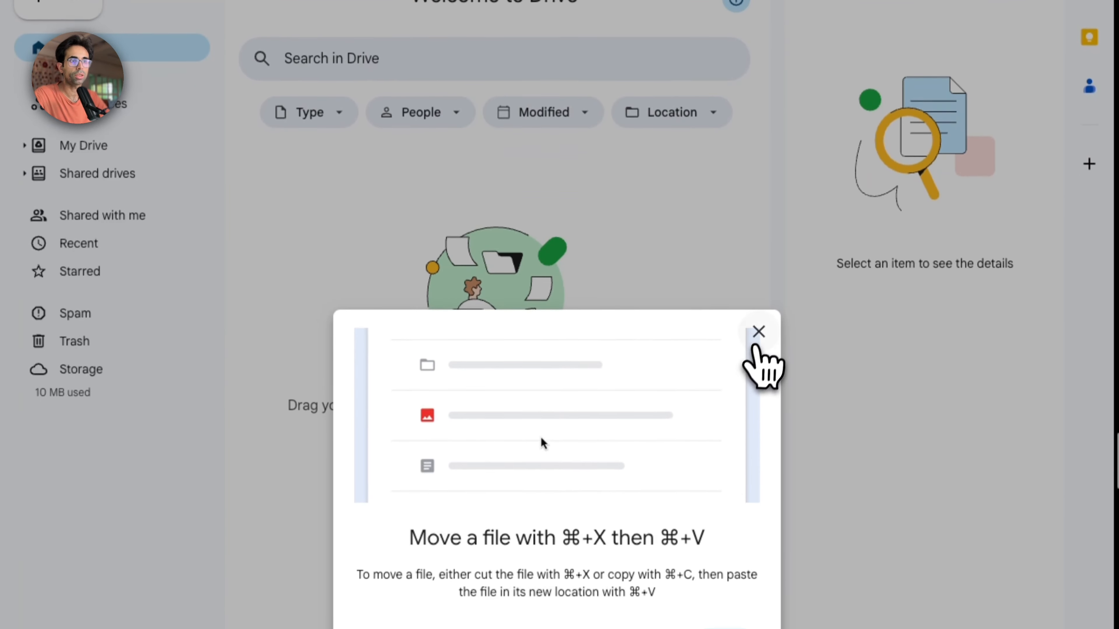
{"action": "left_click", "coordinate": [757, 333]}
{"action": "left_click", "coordinate": [58, 4]}
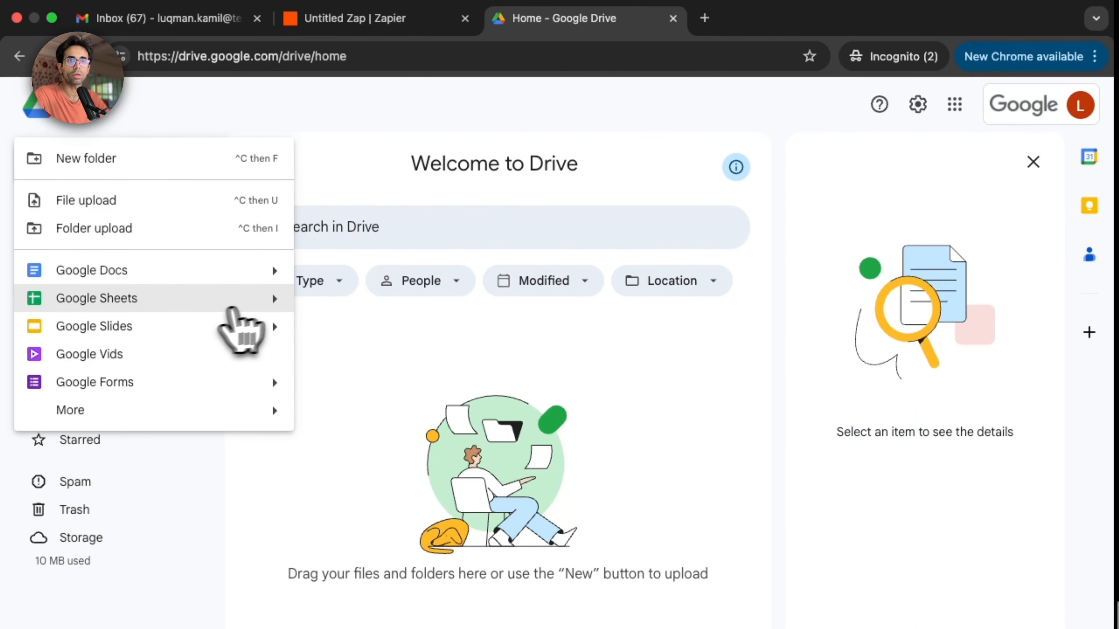
{"action": "mouse_move", "coordinate": [270, 305]}
{"action": "left_click", "coordinate": [366, 313]}
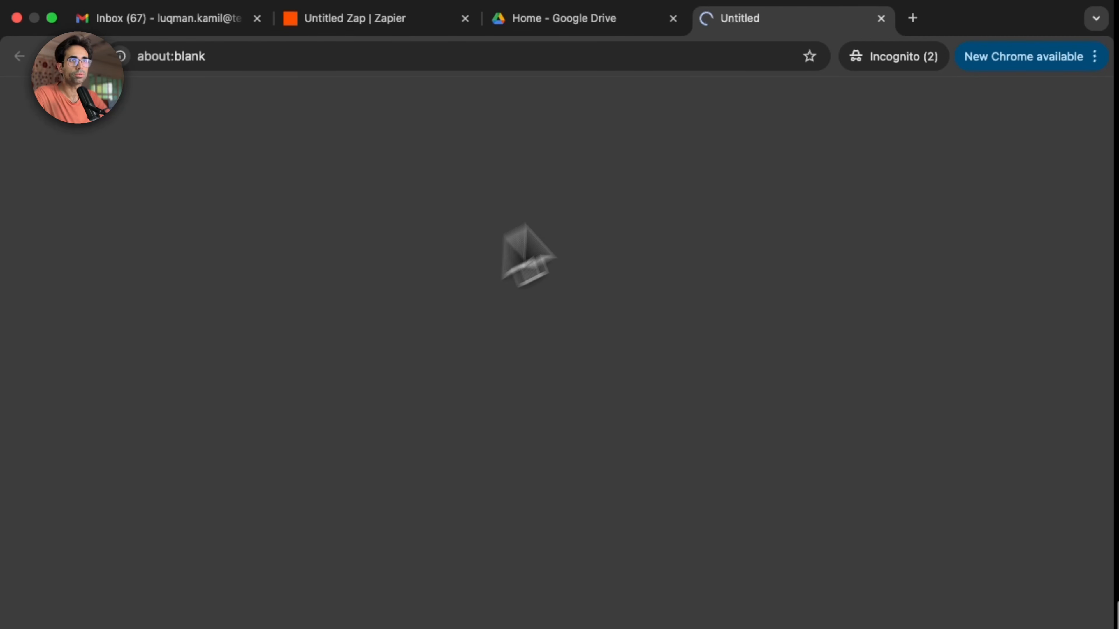
{"action": "left_click", "coordinate": [673, 18]}
Step: Enter the column headers "name" in cell A1 and "description" in cell B1
{"action": "left_click", "coordinate": [146, 282]}
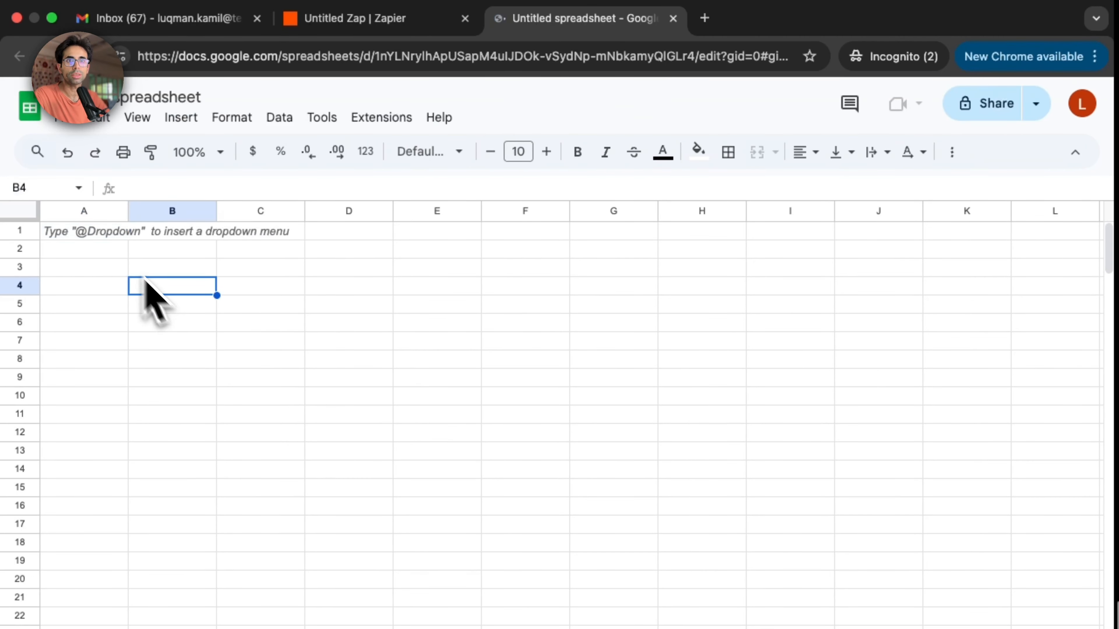
{"action": "left_click", "coordinate": [106, 238]}
{"action": "type", "text": "name"}
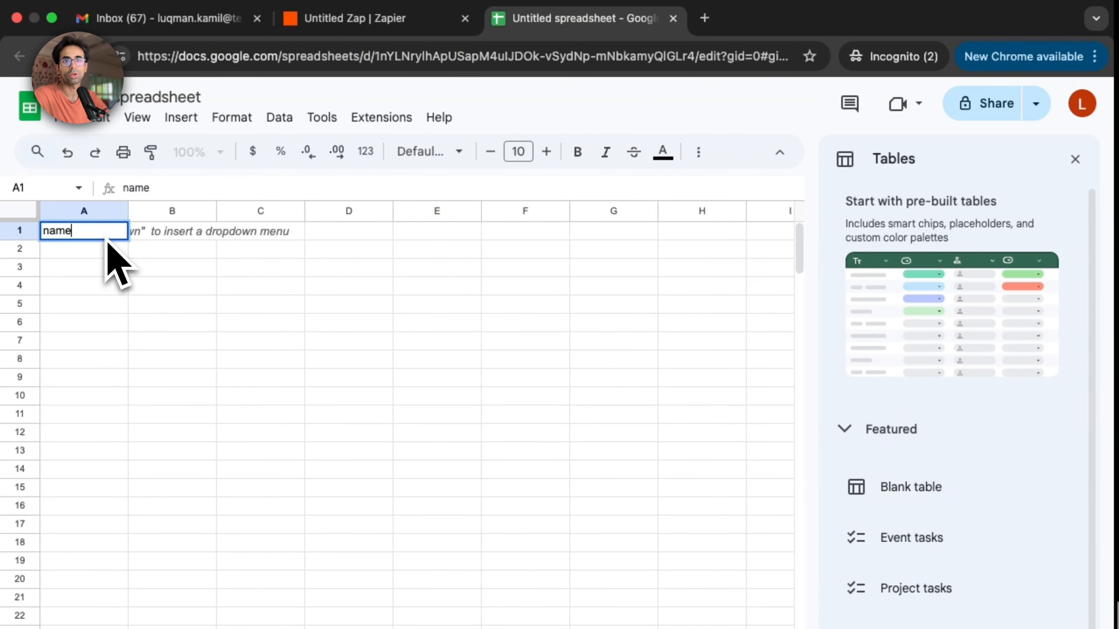
{"action": "key", "text": "Tab"}
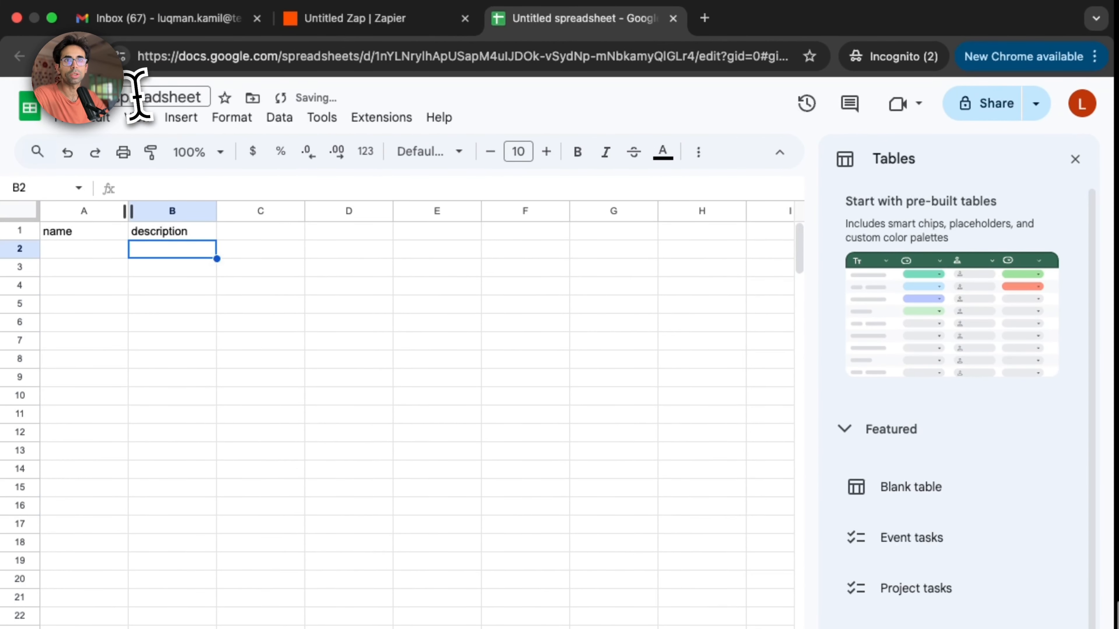
Step: Rename the untitled spreadsheet as Content
{"action": "left_click", "coordinate": [138, 95]}
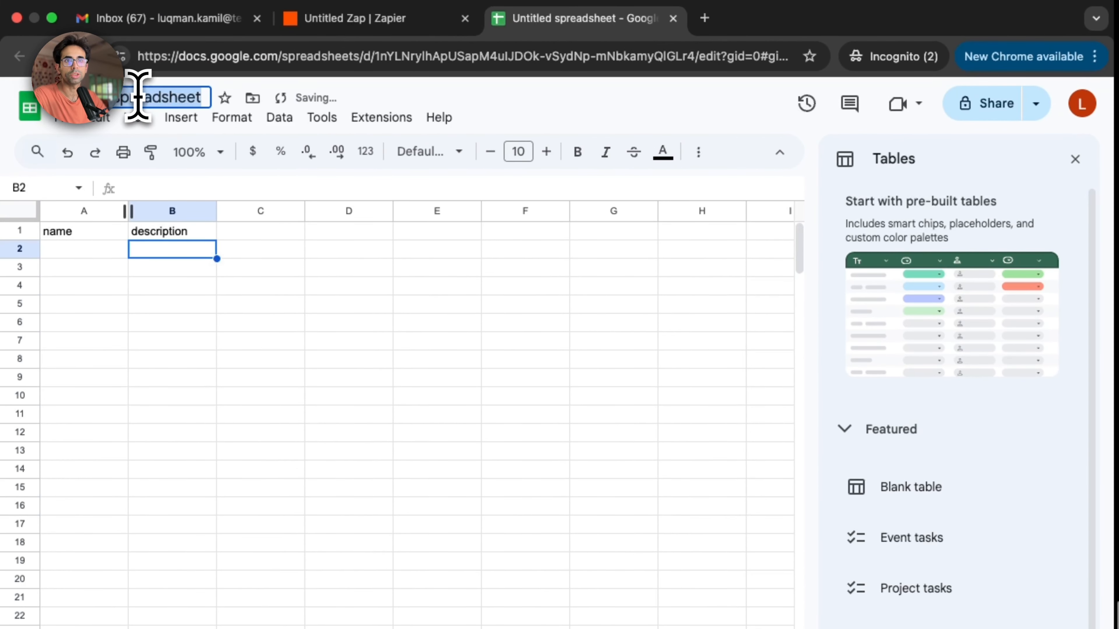
{"action": "key", "text": "BackSpace"}
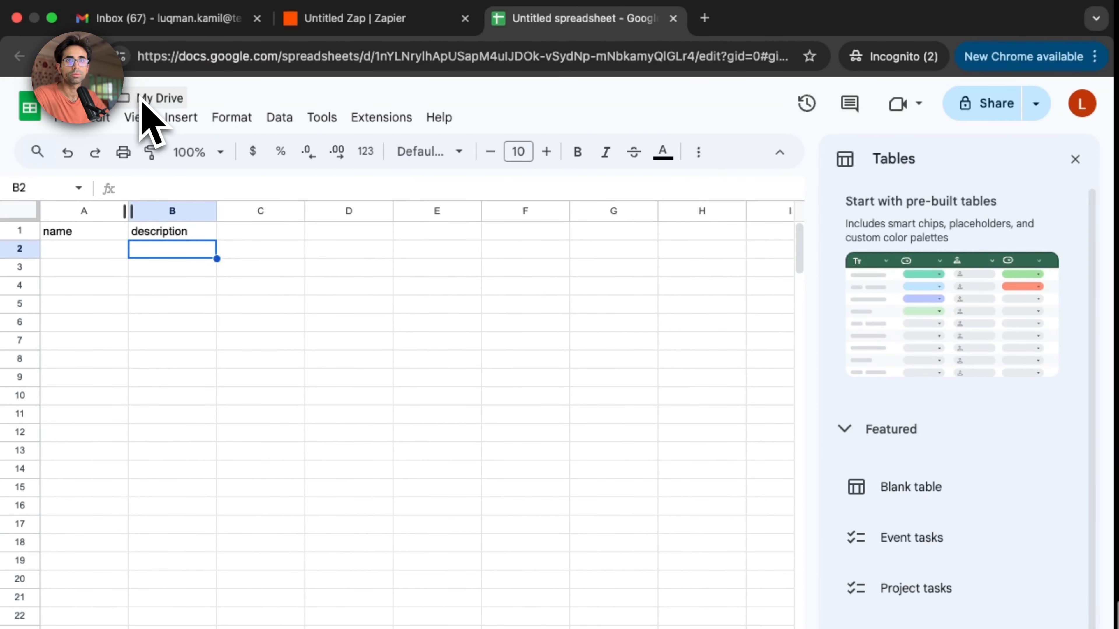
{"action": "type", "text": "Content"}
{"action": "left_click", "coordinate": [236, 326]}
Step: Return to Zapier and configure the Create Spreadsheet Row step with My Google Drive and the Content spreadsheet
{"action": "key", "text": "ctrl+shift+Tab"}
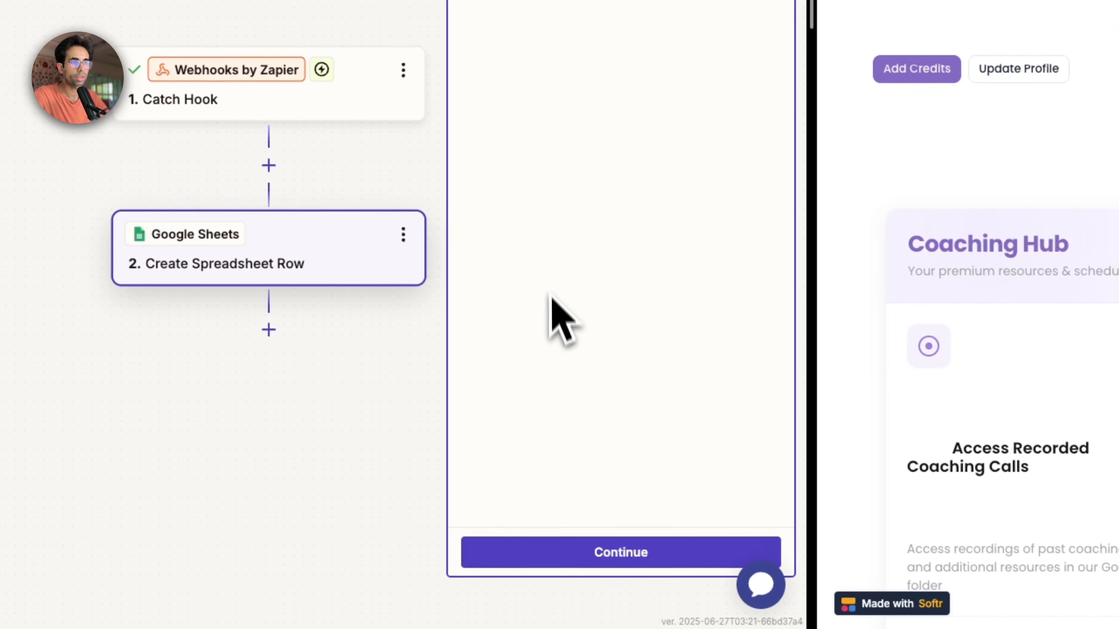
{"action": "left_click", "coordinate": [616, 554]}
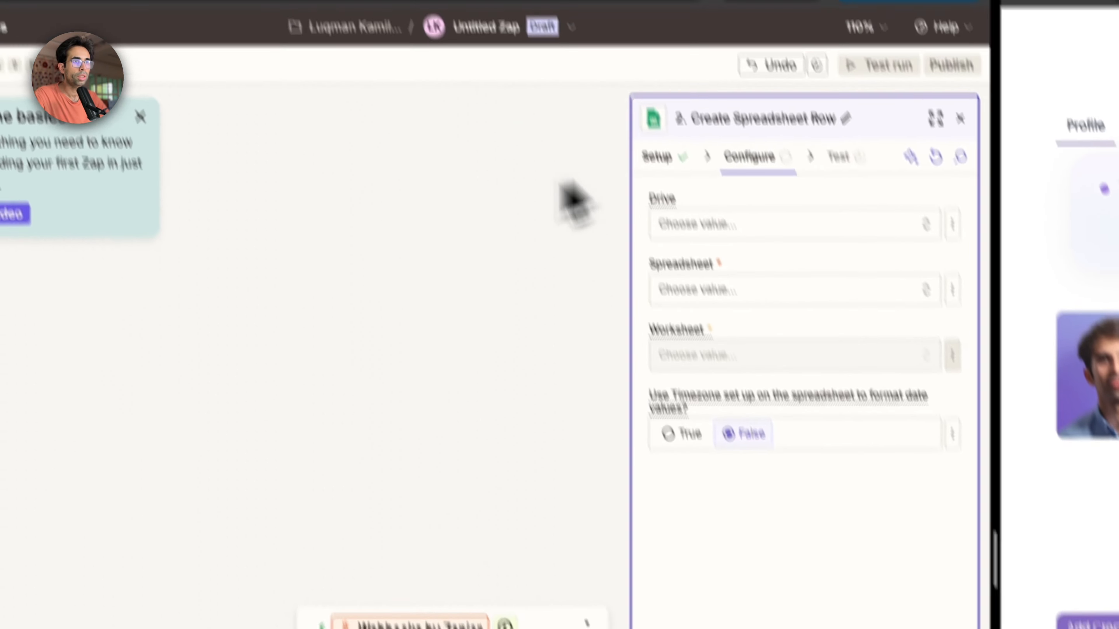
{"action": "left_click", "coordinate": [774, 230]}
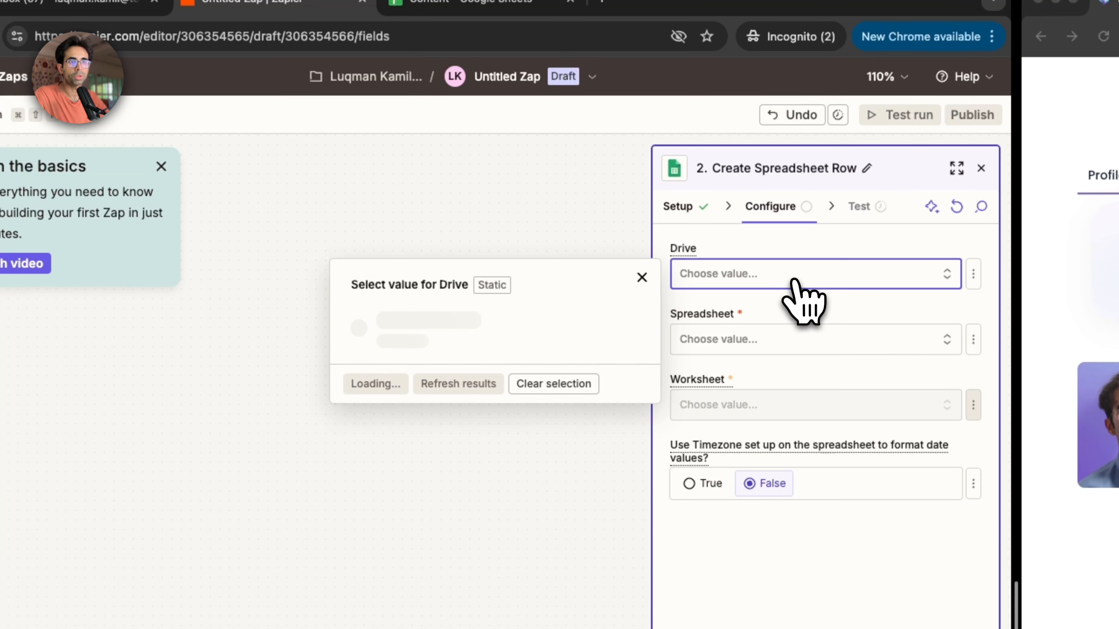
{"action": "left_click", "coordinate": [559, 328]}
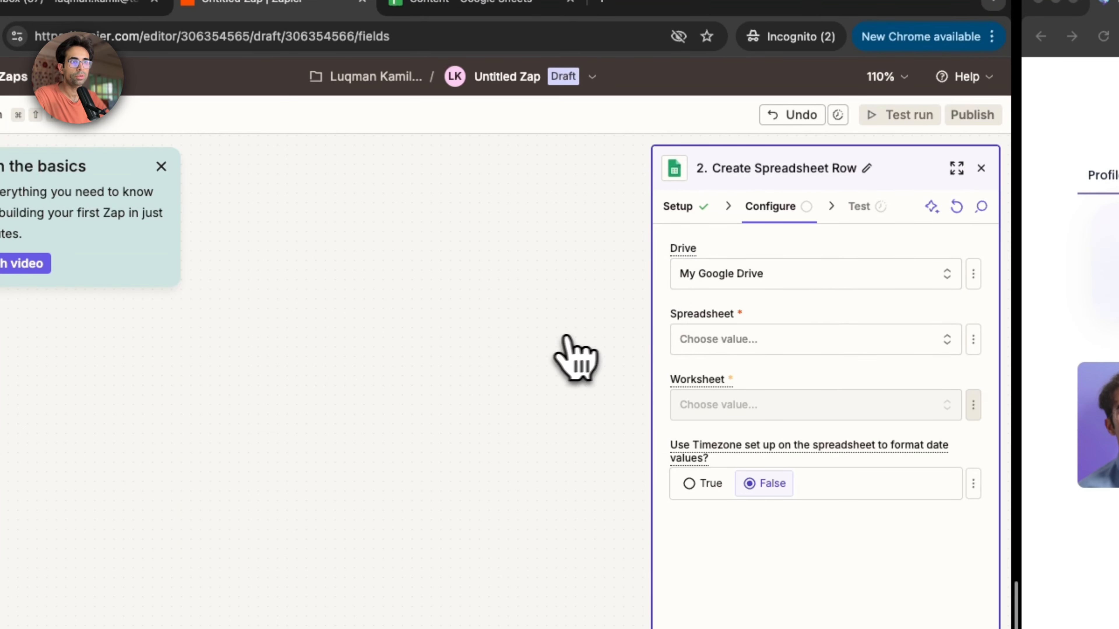
{"action": "left_click", "coordinate": [690, 338]}
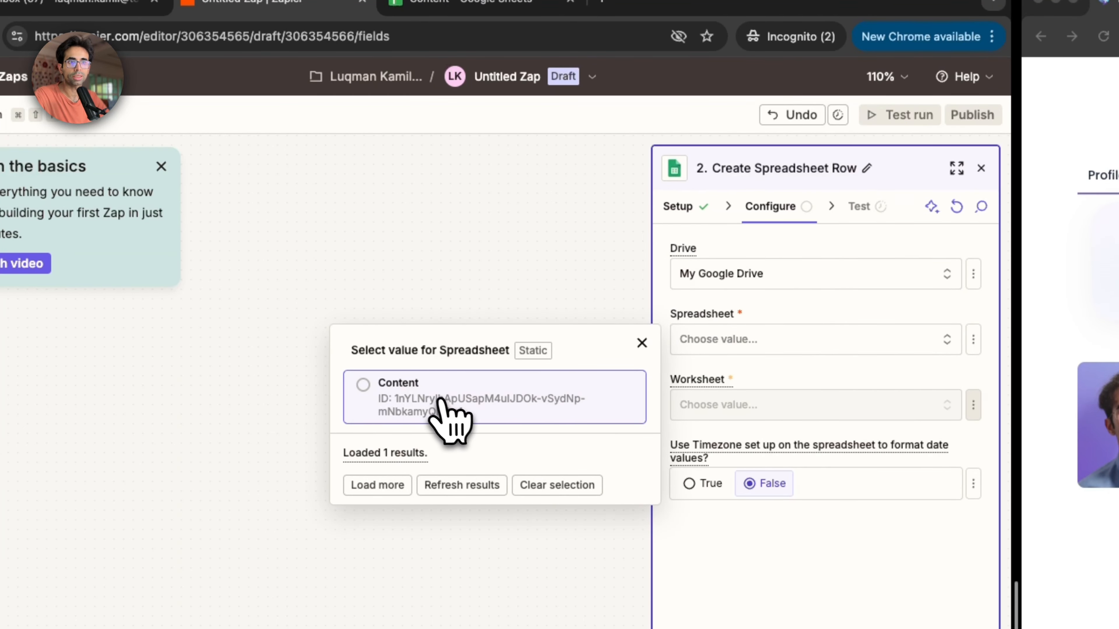
{"action": "left_click", "coordinate": [439, 400]}
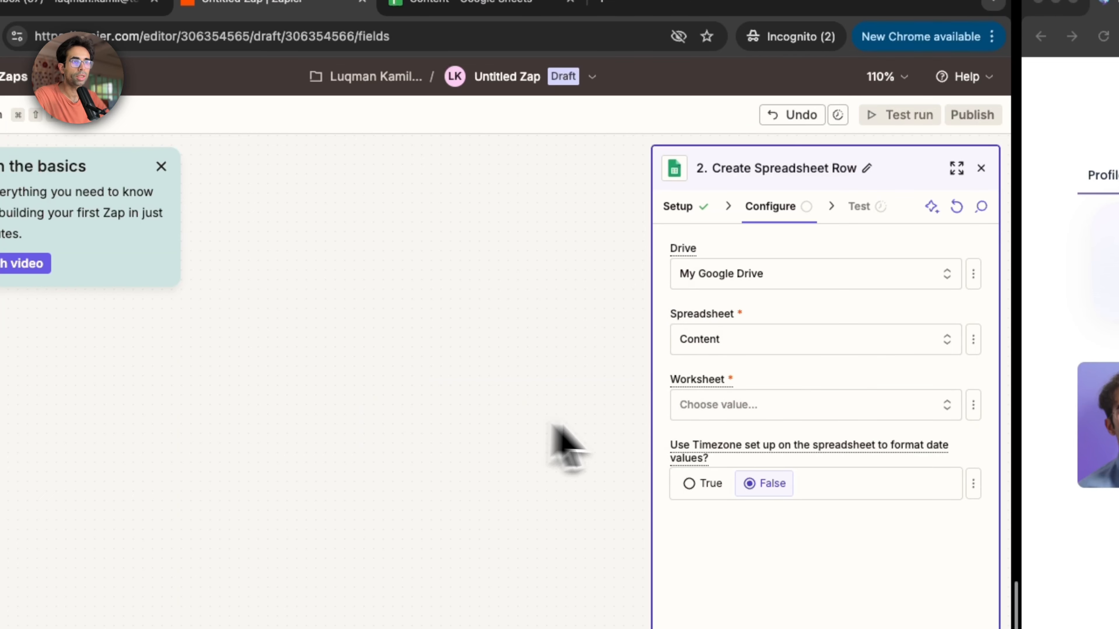
{"action": "left_click", "coordinate": [718, 342]}
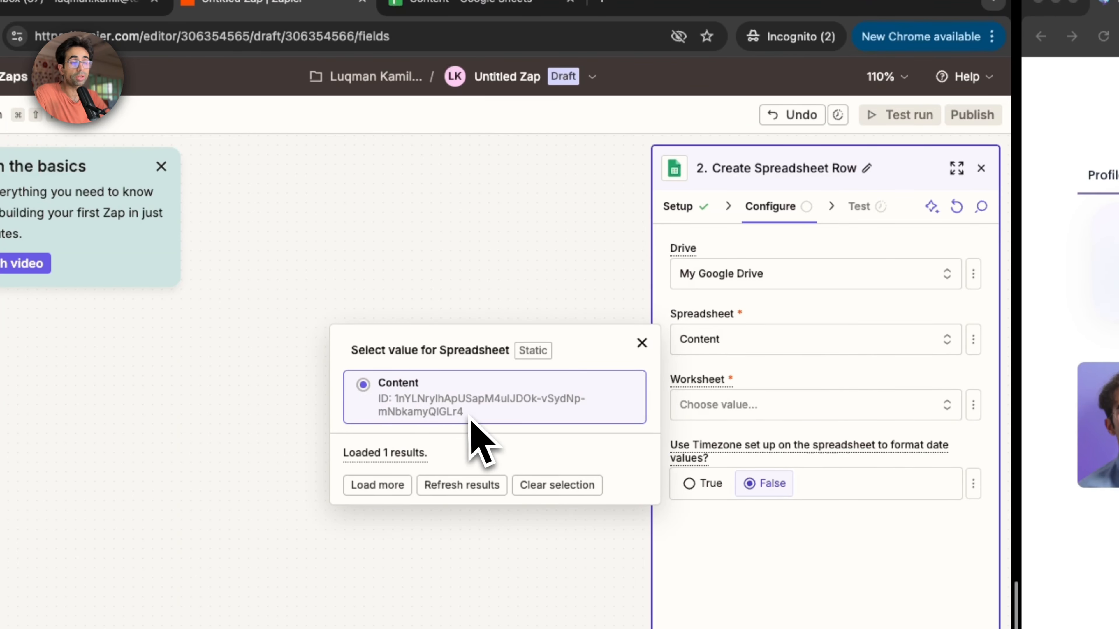
{"action": "left_click", "coordinate": [822, 535]}
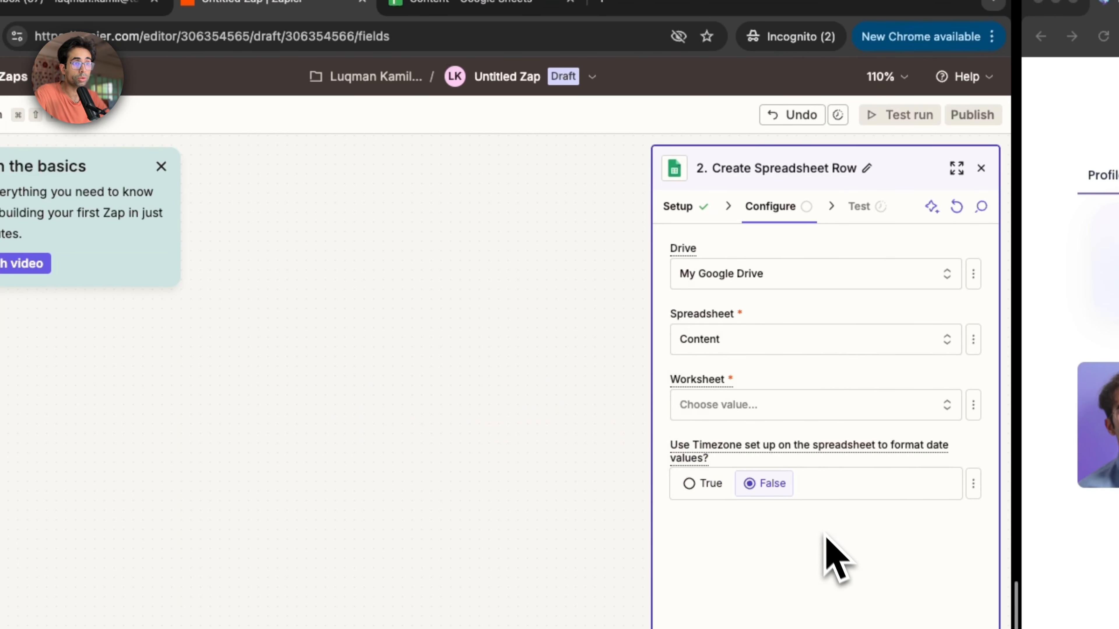
Step: Check the Content spreadsheet's sheet name and choose Sheet1 as the worksheet for the Create Spreadsheet Row step
{"action": "left_click", "coordinate": [760, 414]}
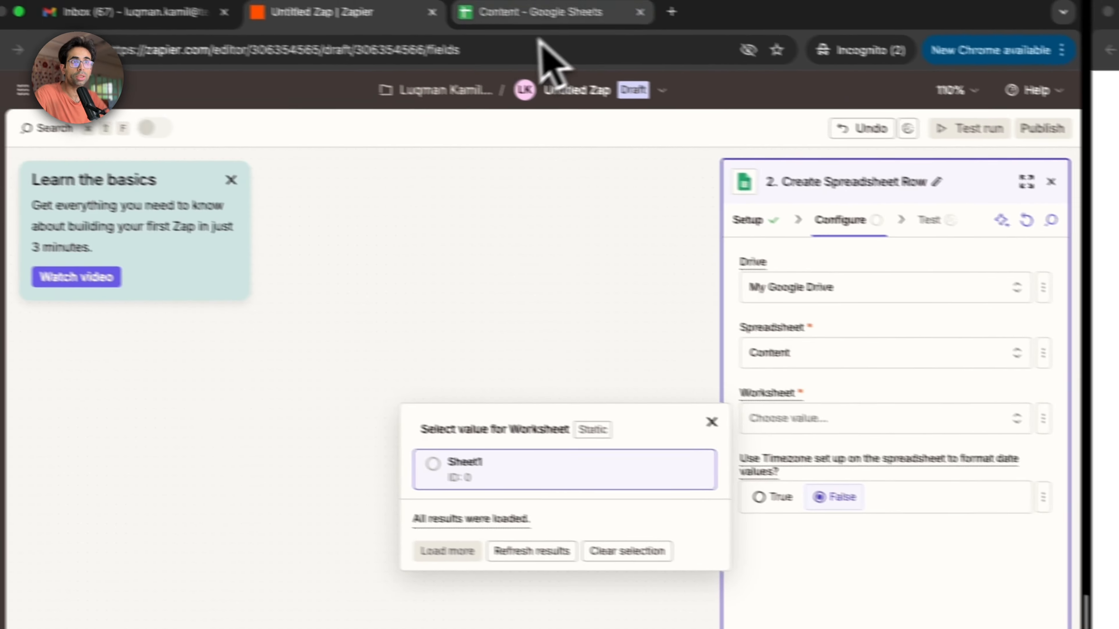
{"action": "left_click", "coordinate": [453, 5]}
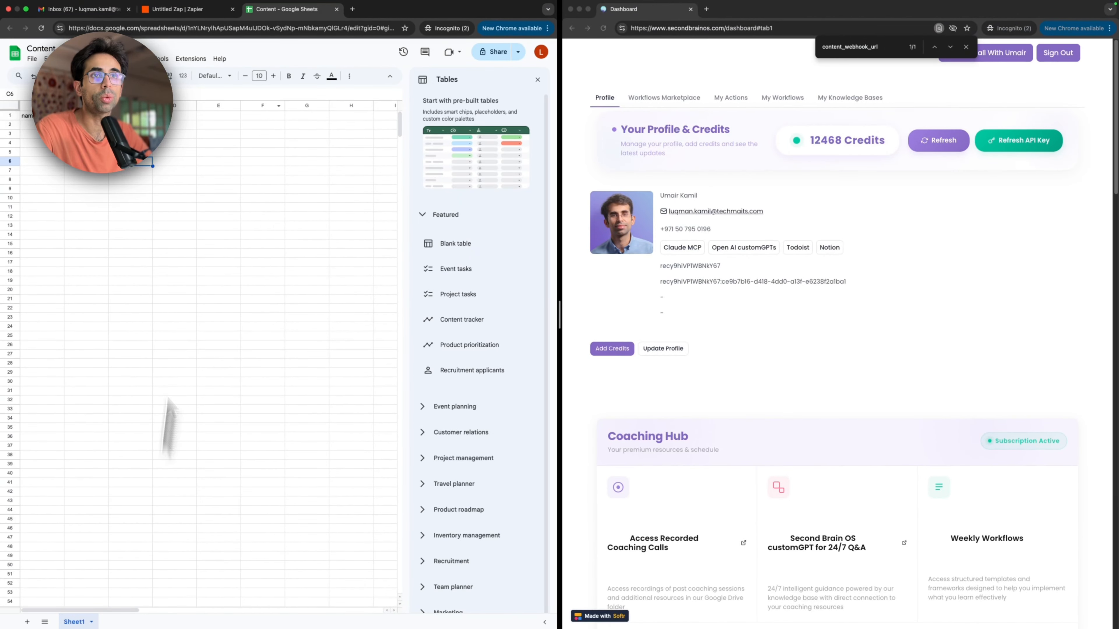
{"action": "left_click", "coordinate": [182, 12]}
{"action": "left_click", "coordinate": [433, 213]}
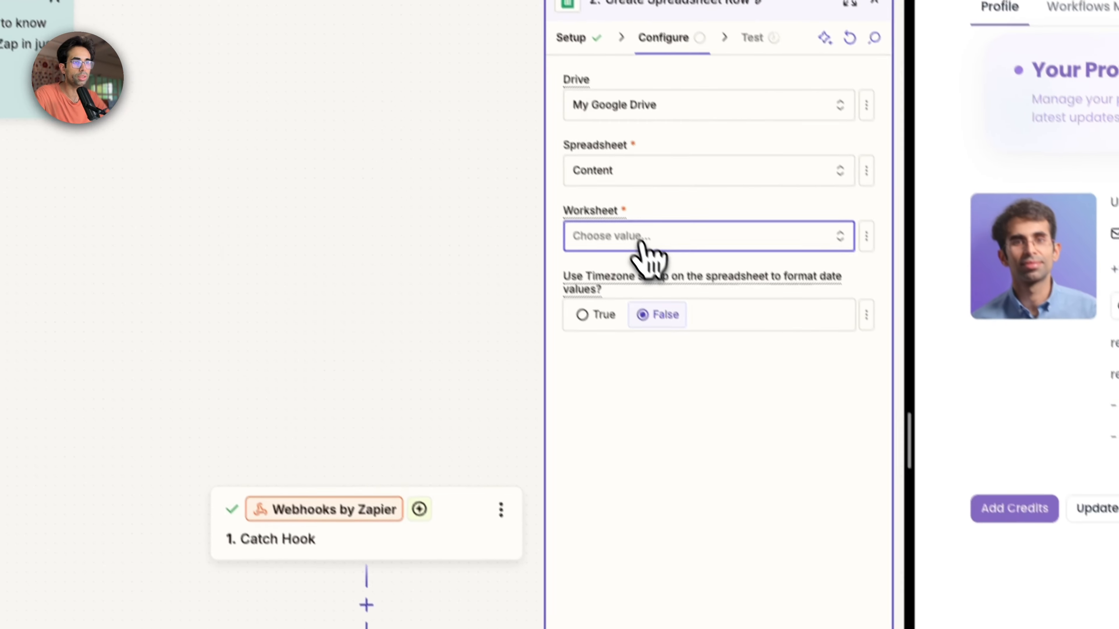
{"action": "left_click", "coordinate": [642, 243]}
{"action": "left_click", "coordinate": [408, 307]}
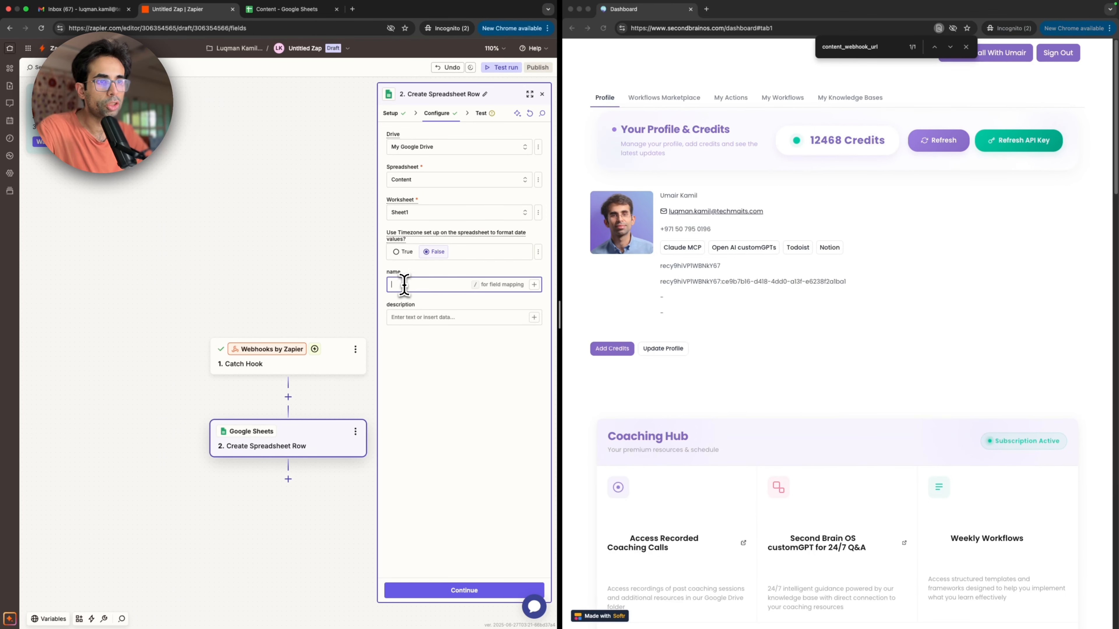
Step: Map the name field to the webhook's Data Name and the description field to Data Description
{"action": "left_click", "coordinate": [534, 284]}
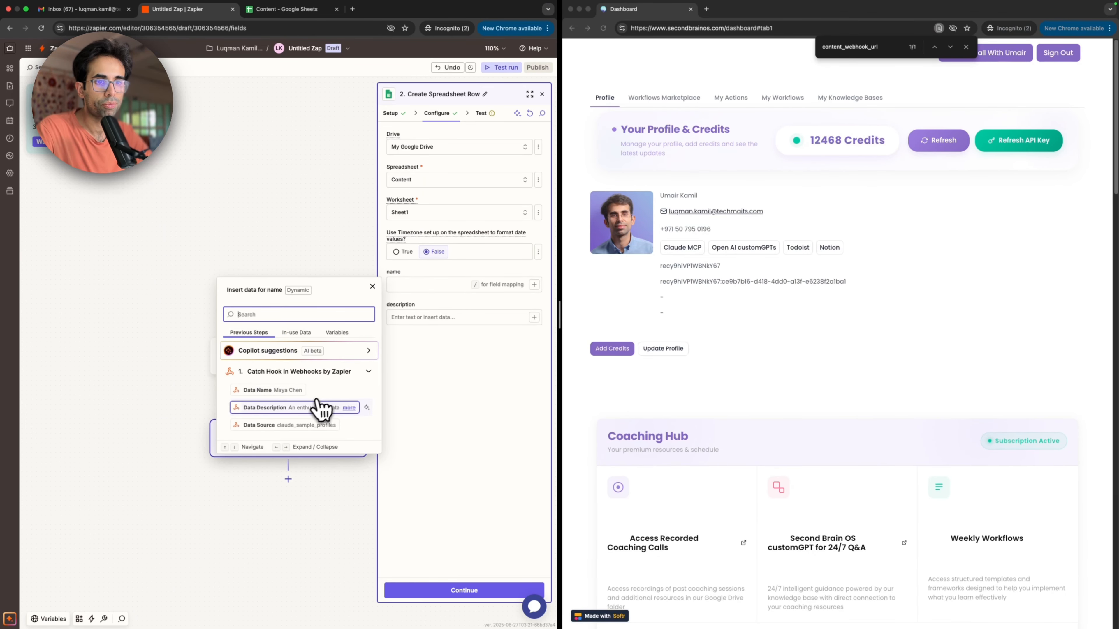
{"action": "left_click", "coordinate": [301, 394]}
{"action": "left_click", "coordinate": [469, 317]}
{"action": "left_click", "coordinate": [533, 318]}
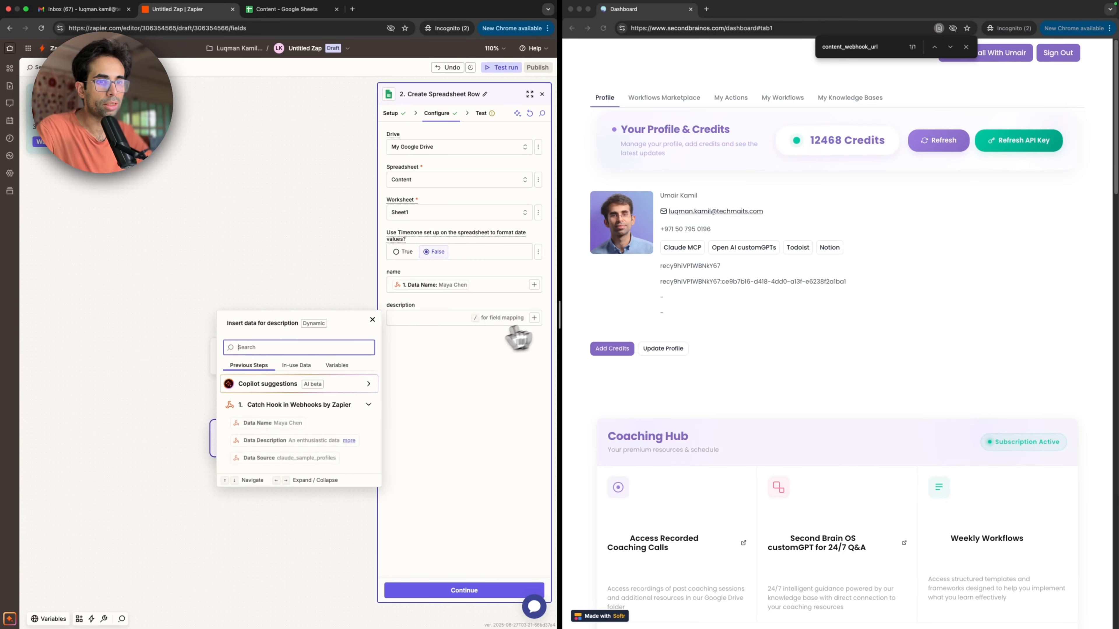
{"action": "left_click", "coordinate": [282, 440]}
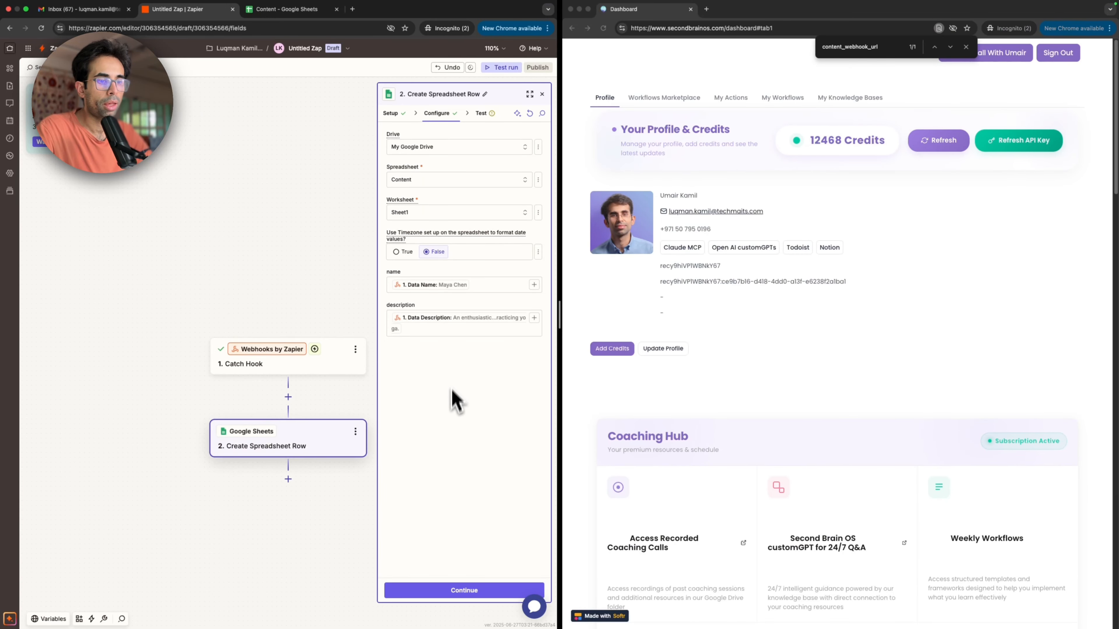
Step: Test the Create Spreadsheet Row step and check the new row in the Content spreadsheet
{"action": "left_click", "coordinate": [412, 591]}
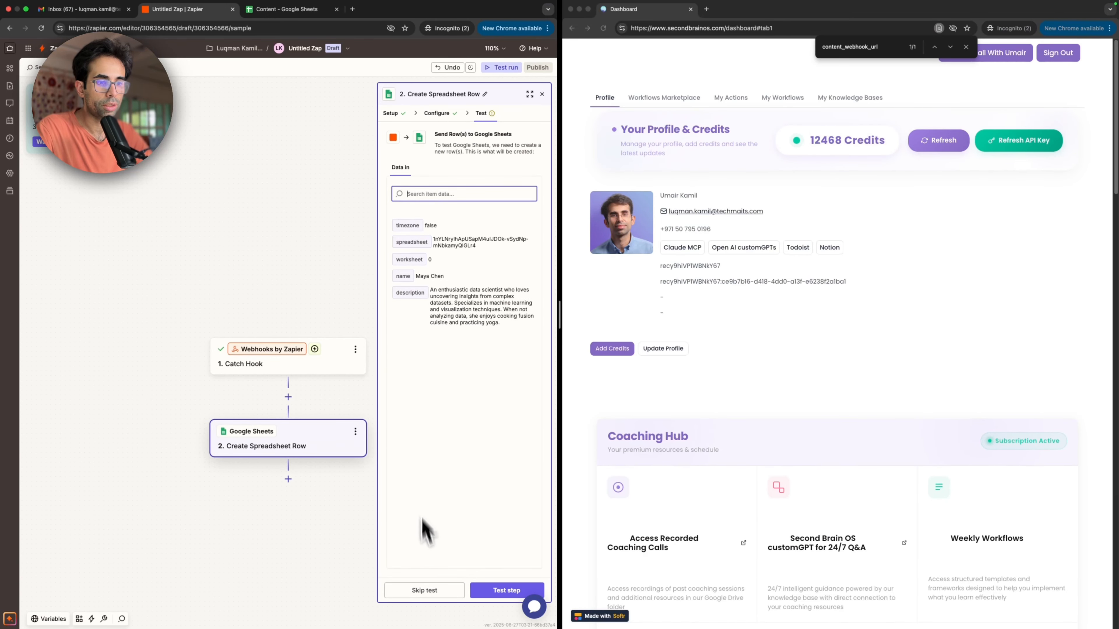
{"action": "left_click", "coordinate": [485, 594]}
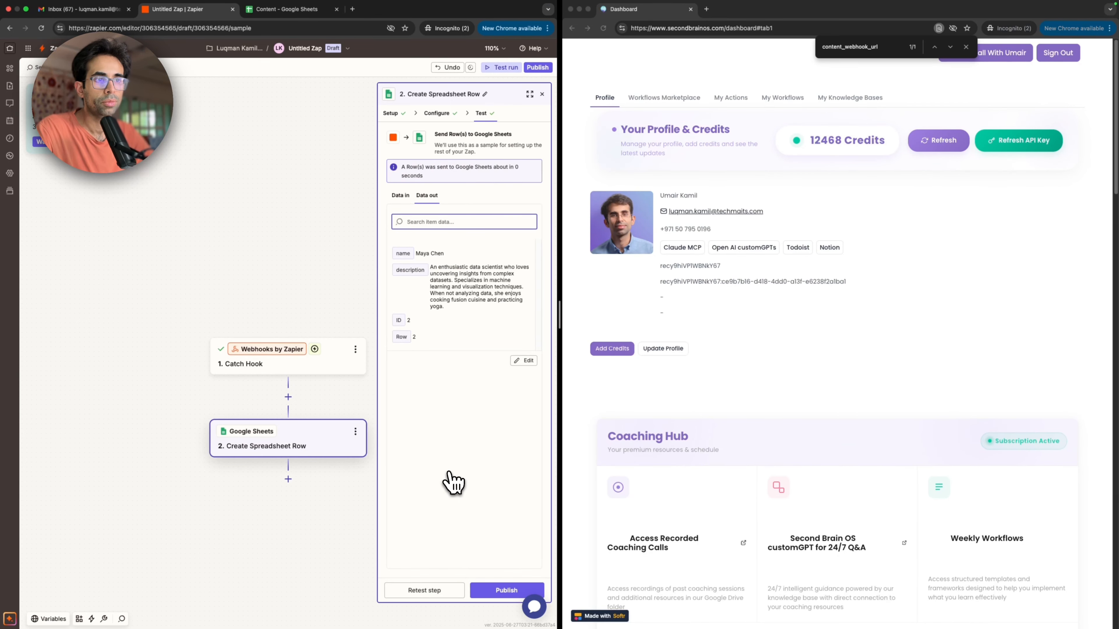
{"action": "key", "text": "ctrl+Tab"}
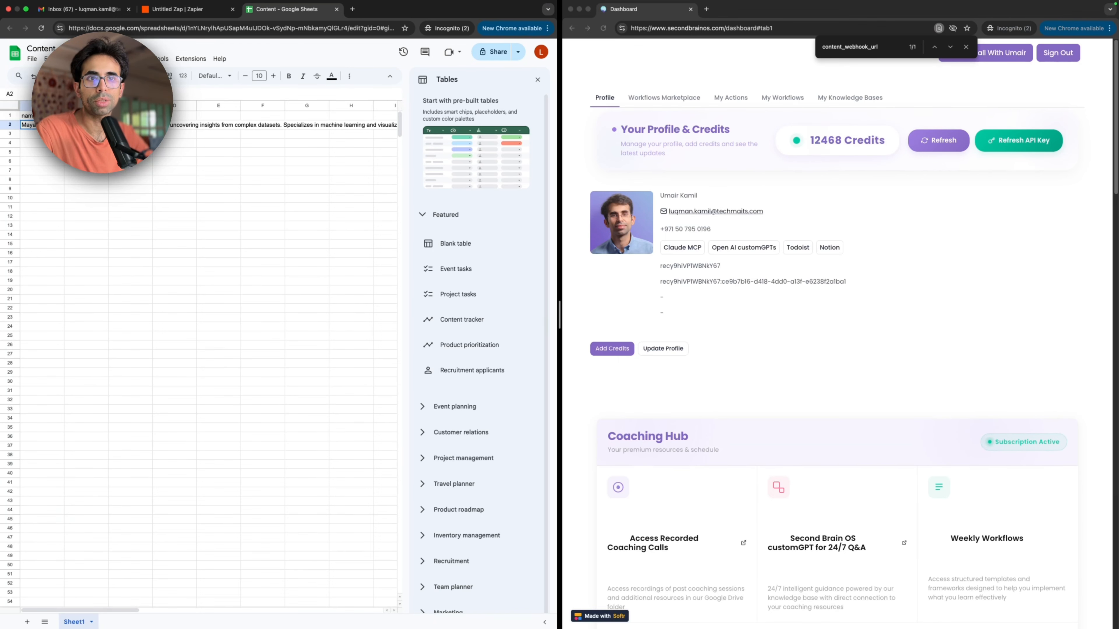
{"action": "scroll", "coordinate": [213, 120], "scroll_direction": "left", "scroll_amount": 2}
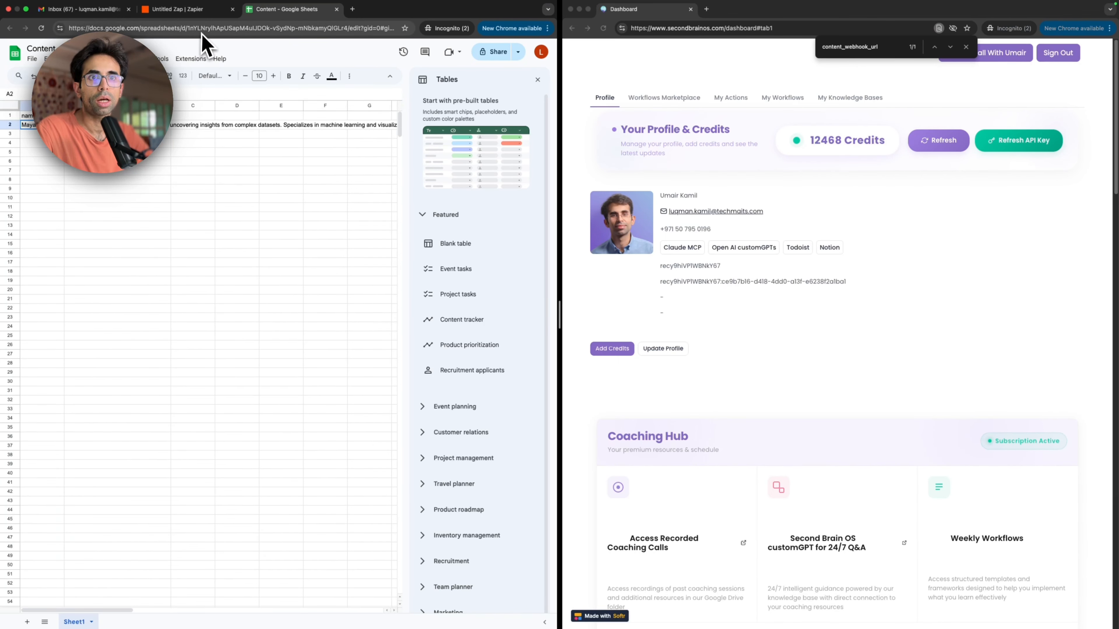
Step: Return to the Zap and select request A as the Catch Hook trigger's test record
{"action": "left_click", "coordinate": [197, 18]}
{"action": "left_click", "coordinate": [441, 591]}
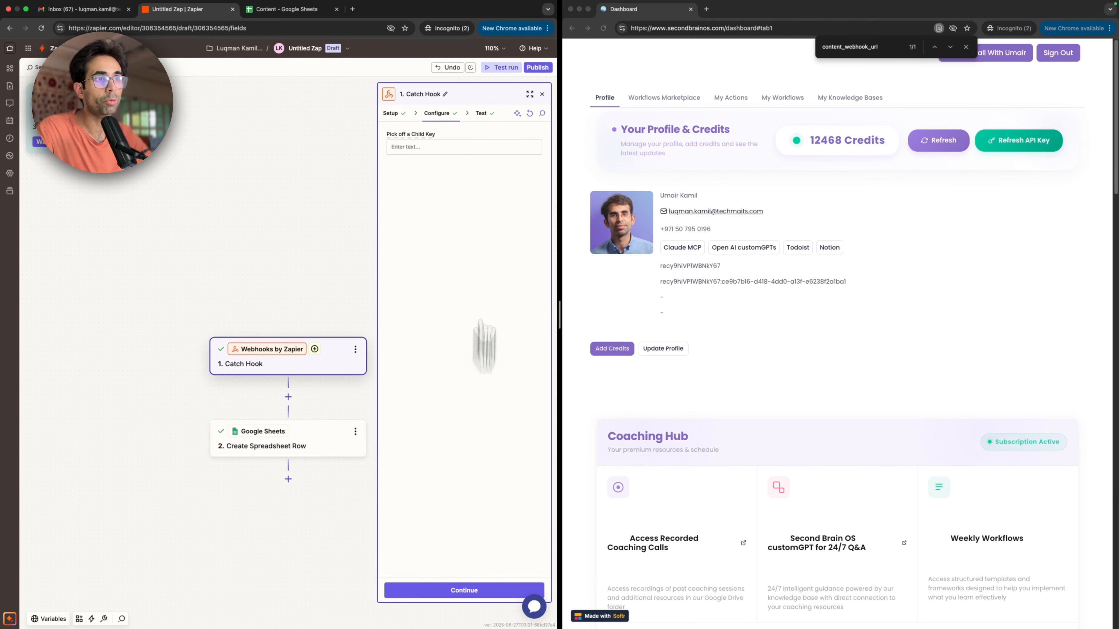
{"action": "left_click", "coordinate": [485, 113]}
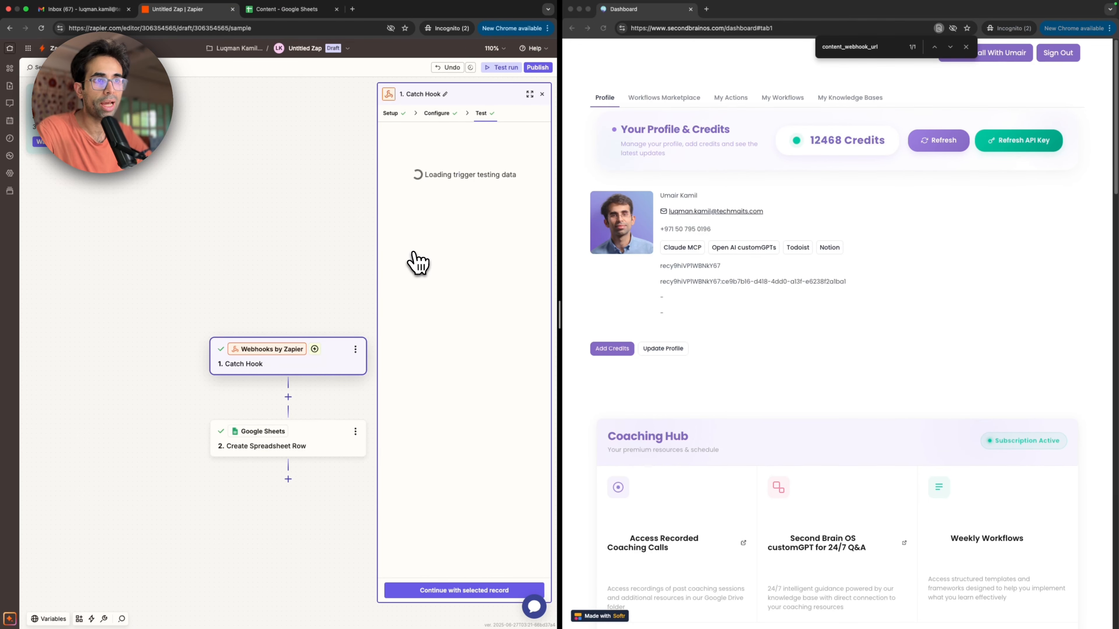
{"action": "mouse_move", "coordinate": [420, 323]}
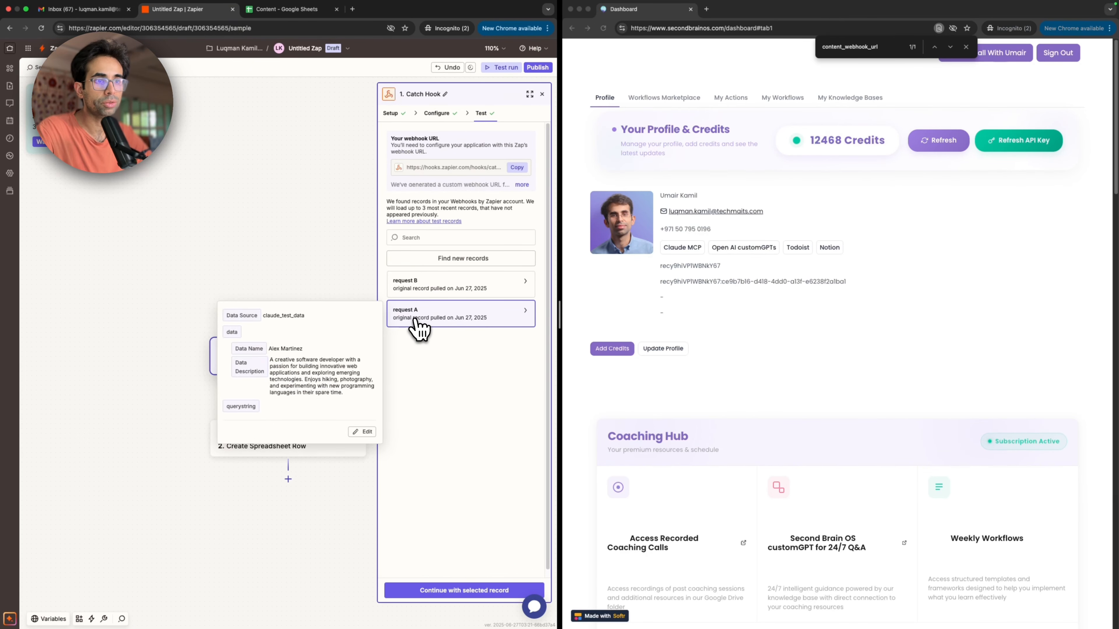
{"action": "left_click", "coordinate": [421, 591]}
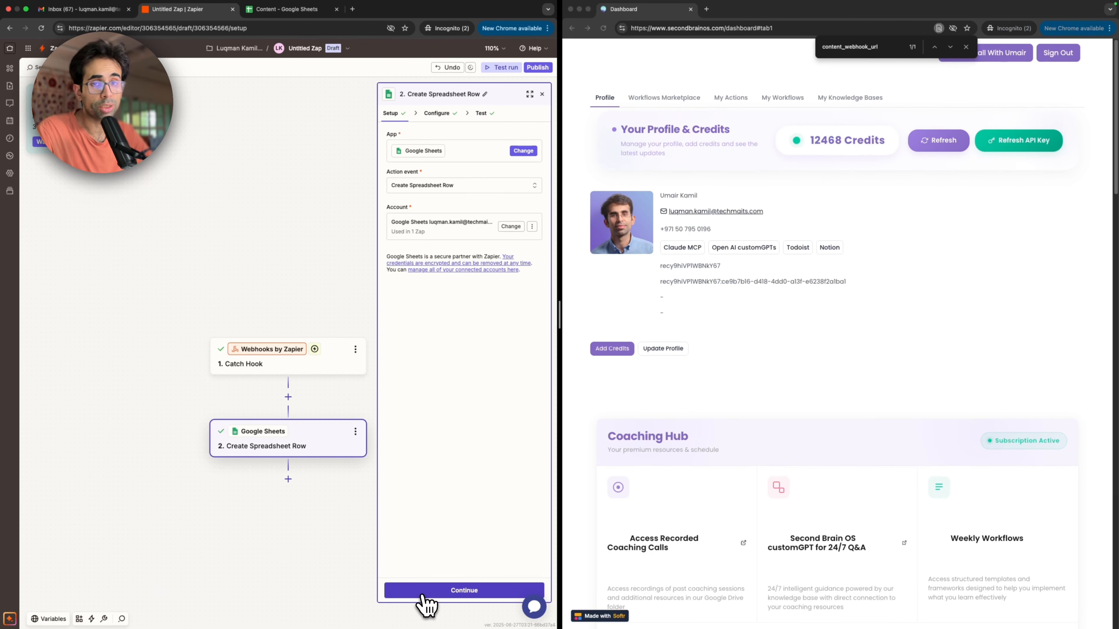
Step: Retest the Create Spreadsheet Row step with the selected record and check the row in the Content spreadsheet
{"action": "left_click", "coordinate": [422, 596]}
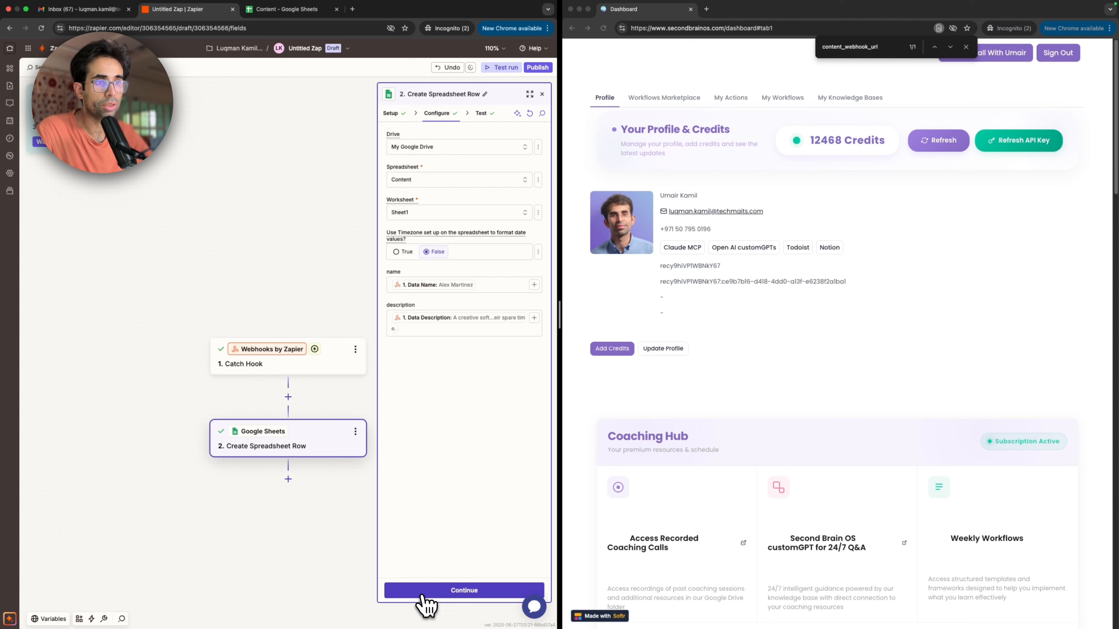
{"action": "left_click", "coordinate": [422, 595]}
{"action": "left_click", "coordinate": [424, 593]}
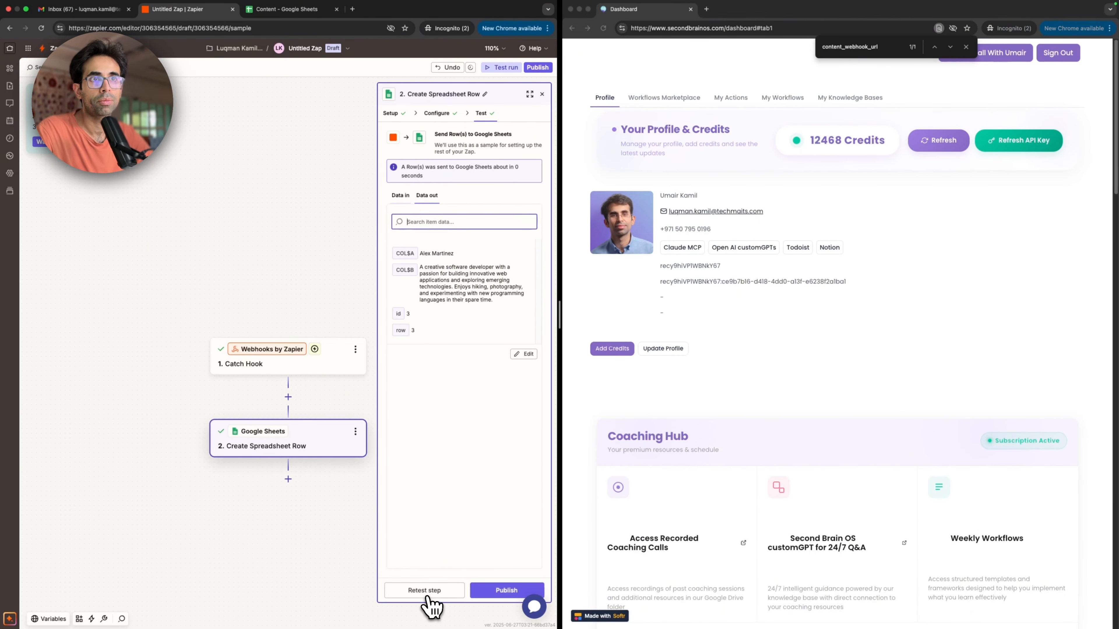
{"action": "key", "text": "ctrl+Tab"}
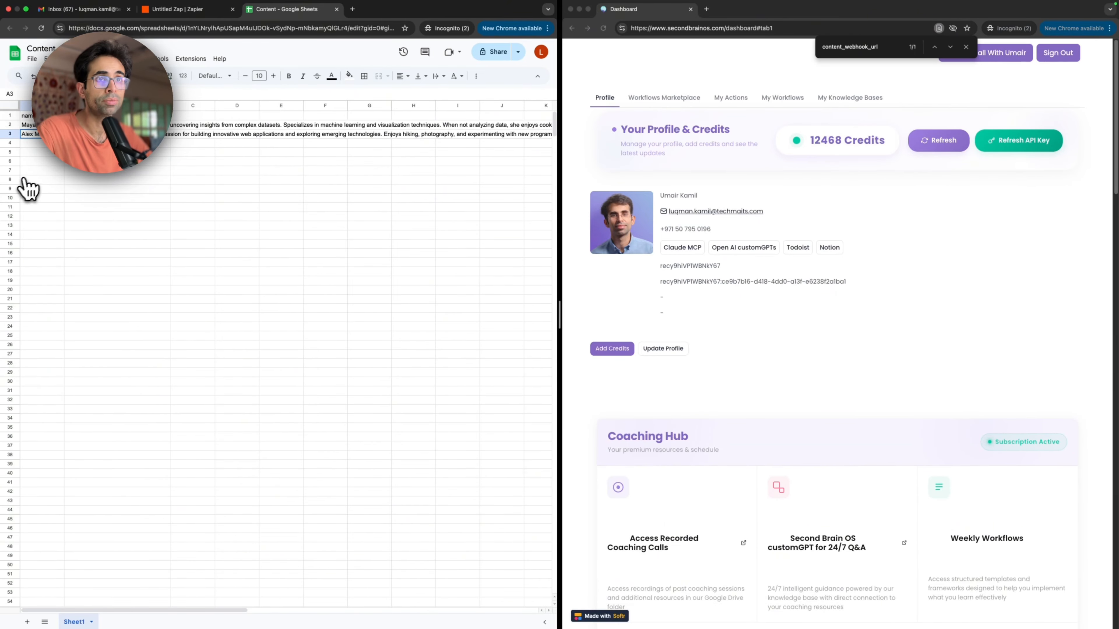
{"action": "left_click", "coordinate": [232, 12]}
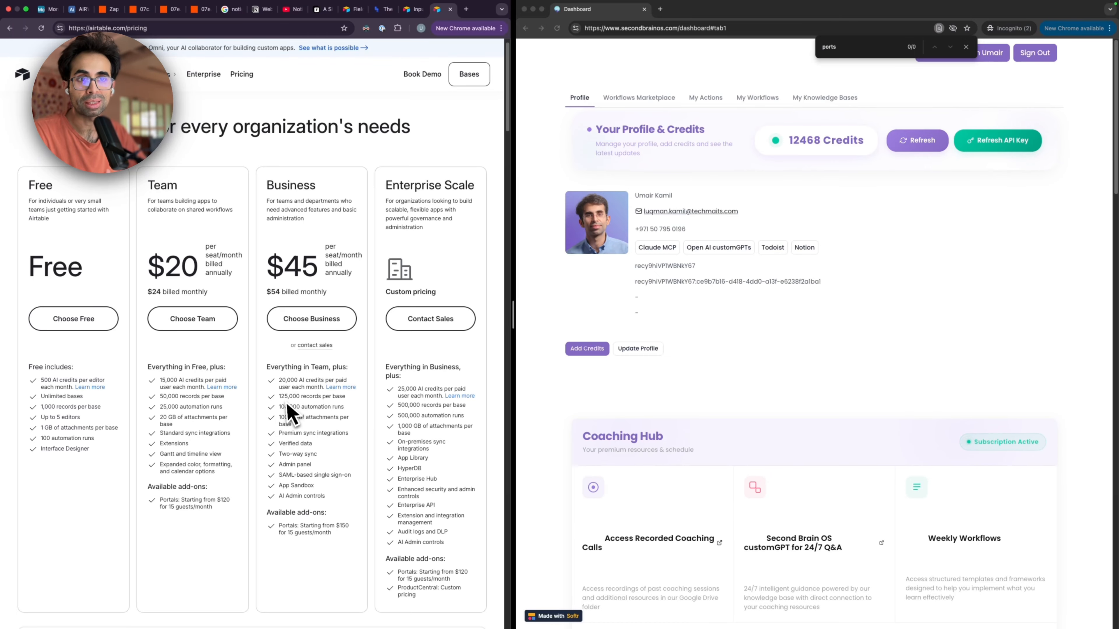
Step: Examine the Team plan's monthly price and included features on Airtable's pricing page
{"action": "scroll", "coordinate": [207, 240], "scroll_direction": "up", "scroll_amount": 1}
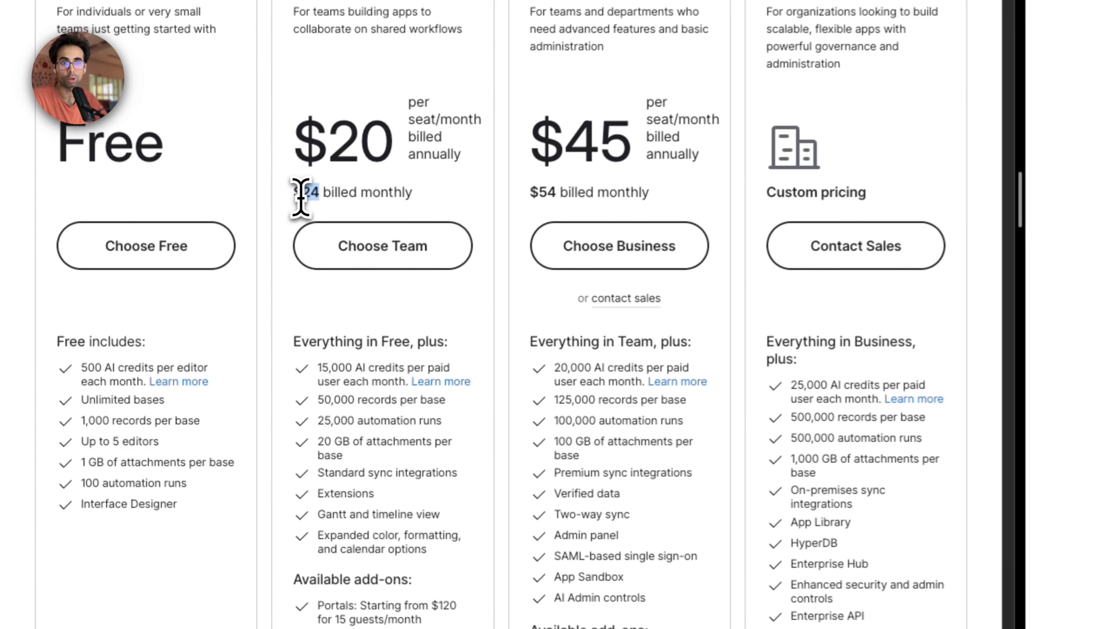
{"action": "triple_click", "coordinate": [151, 311]}
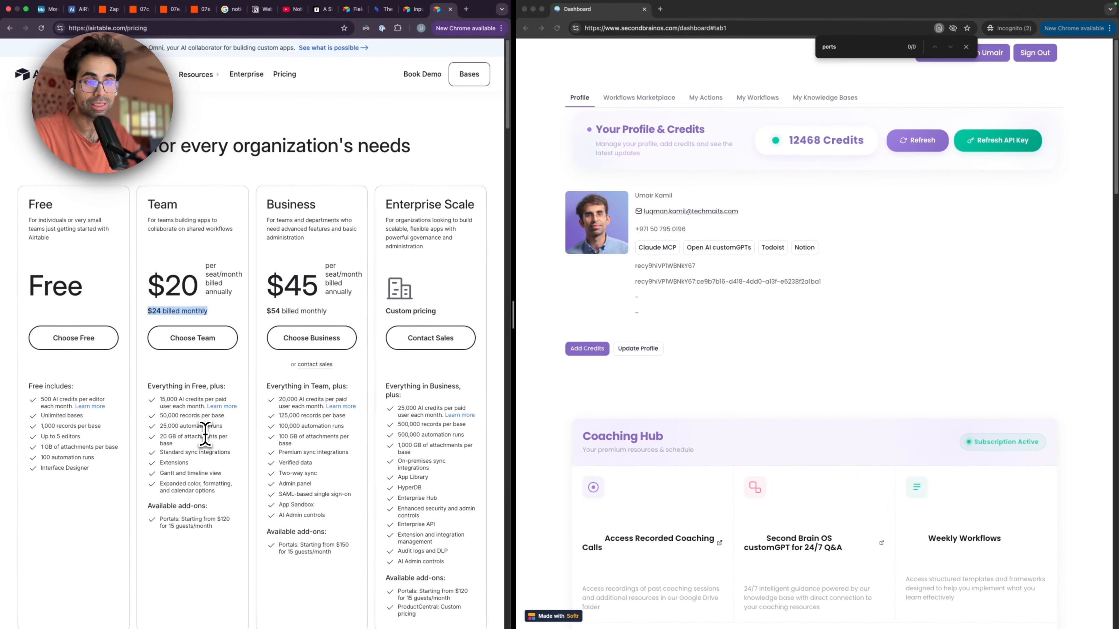
{"action": "left_click", "coordinate": [205, 435]}
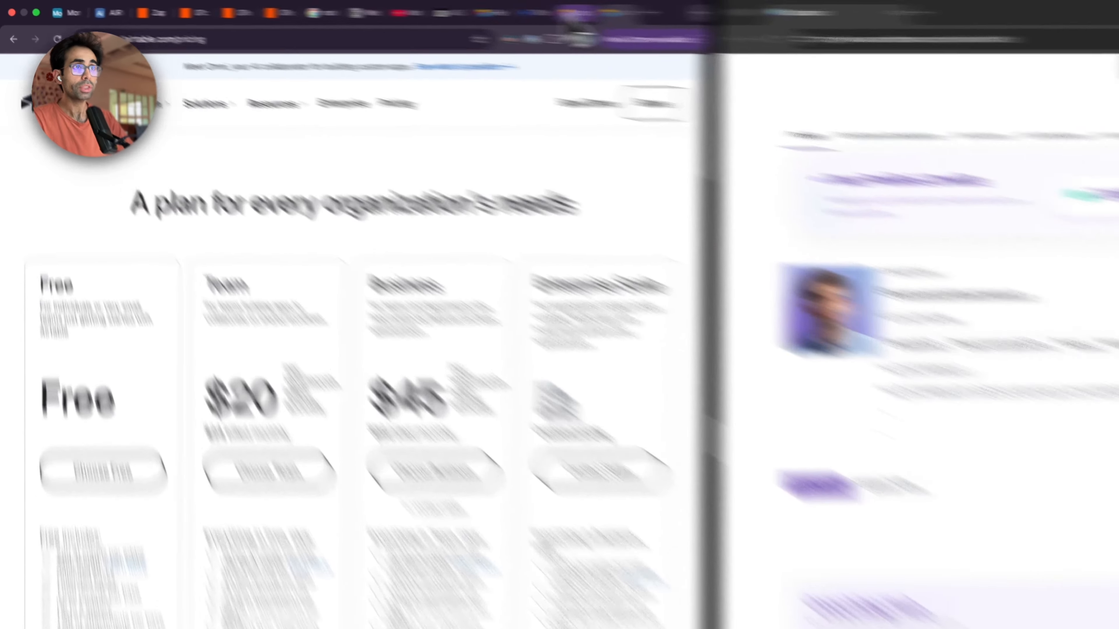
Step: Open the Monetization Lab base from the Second Brain OS workspace in Airtable
{"action": "left_click", "coordinate": [412, 9]}
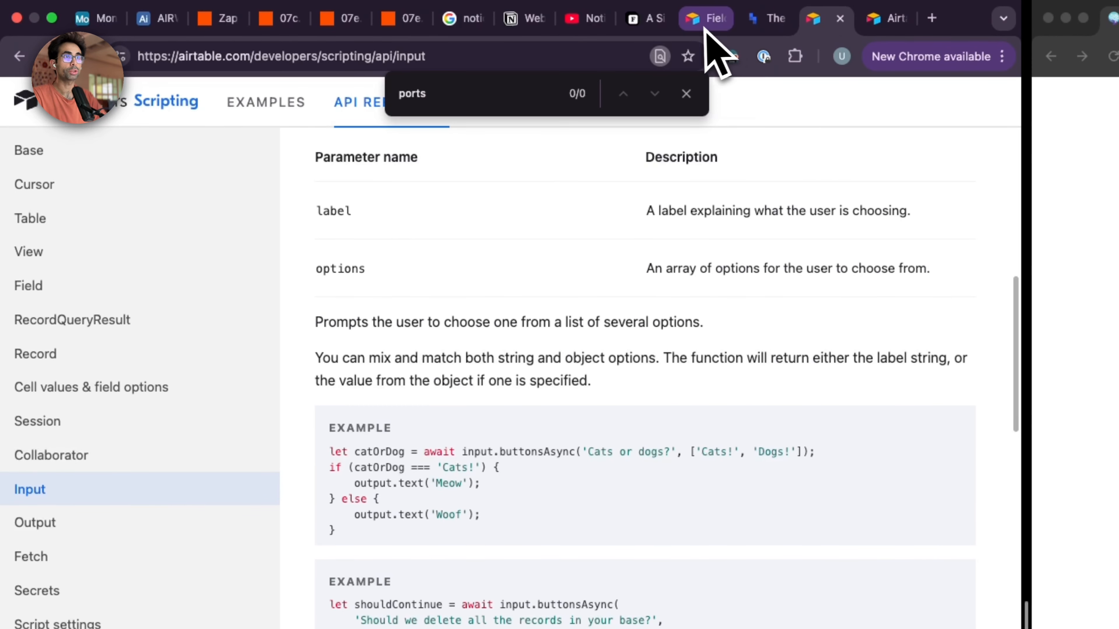
{"action": "left_click", "coordinate": [705, 20]}
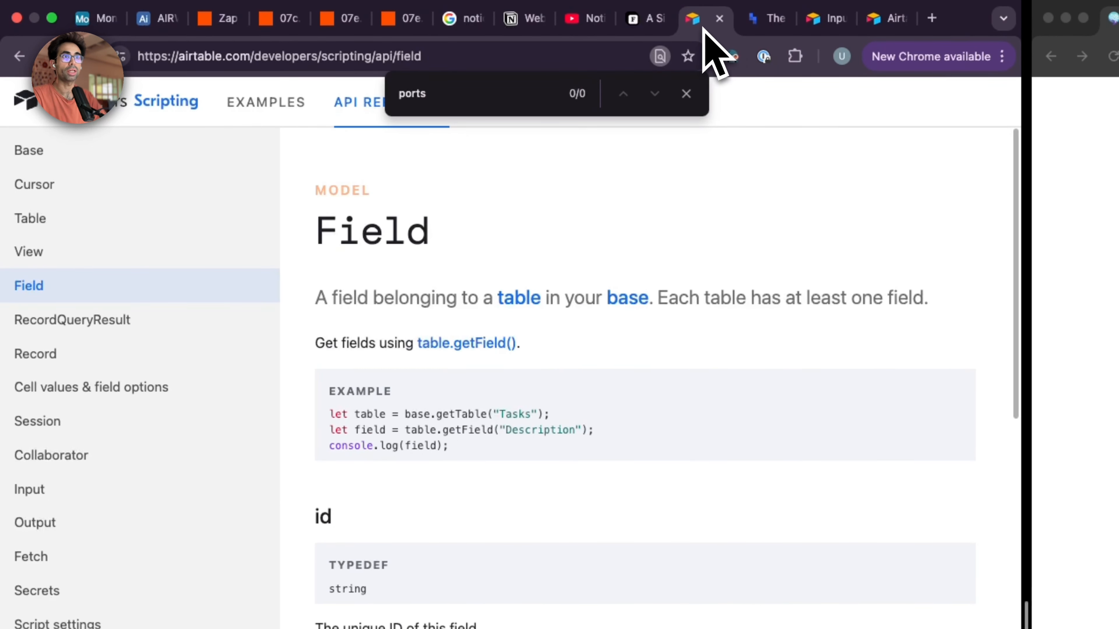
{"action": "left_click", "coordinate": [885, 18]}
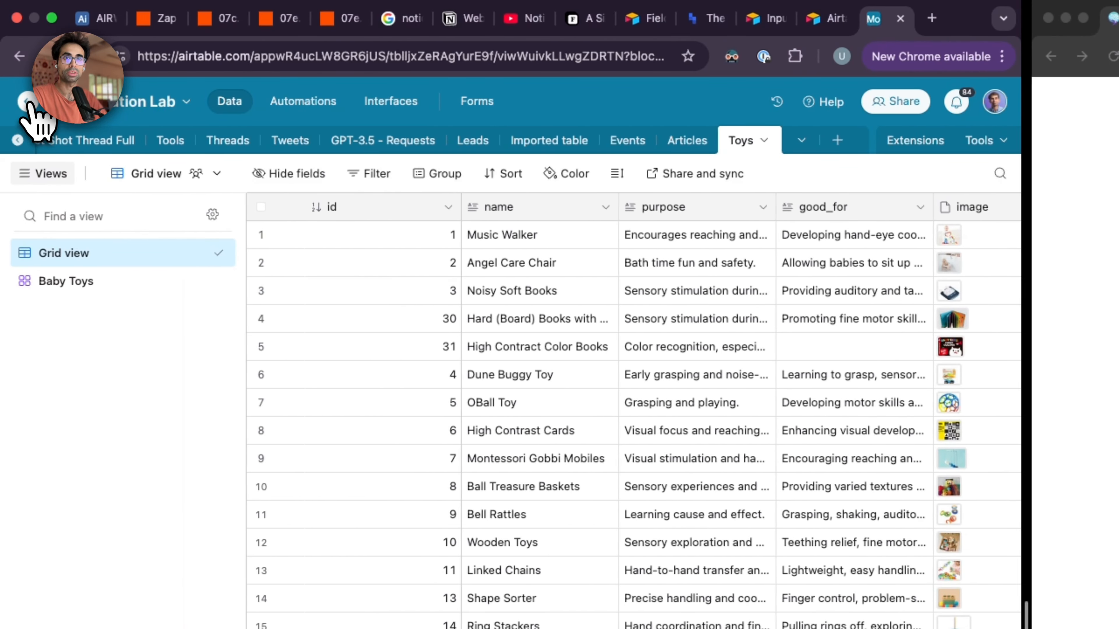
{"action": "left_click", "coordinate": [26, 110]}
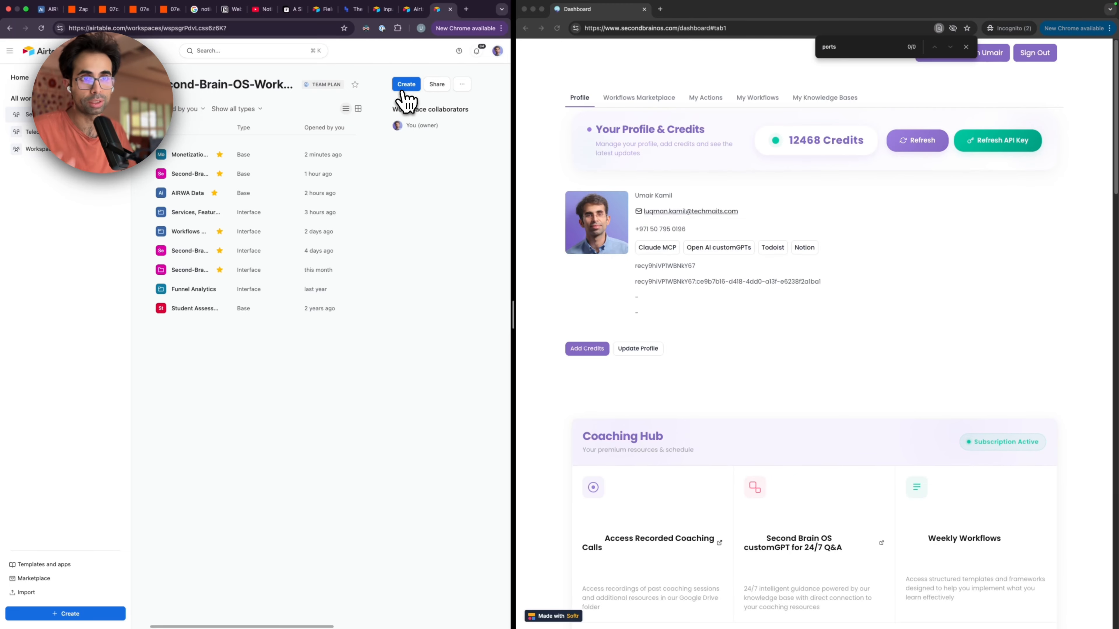
{"action": "left_click", "coordinate": [199, 164]}
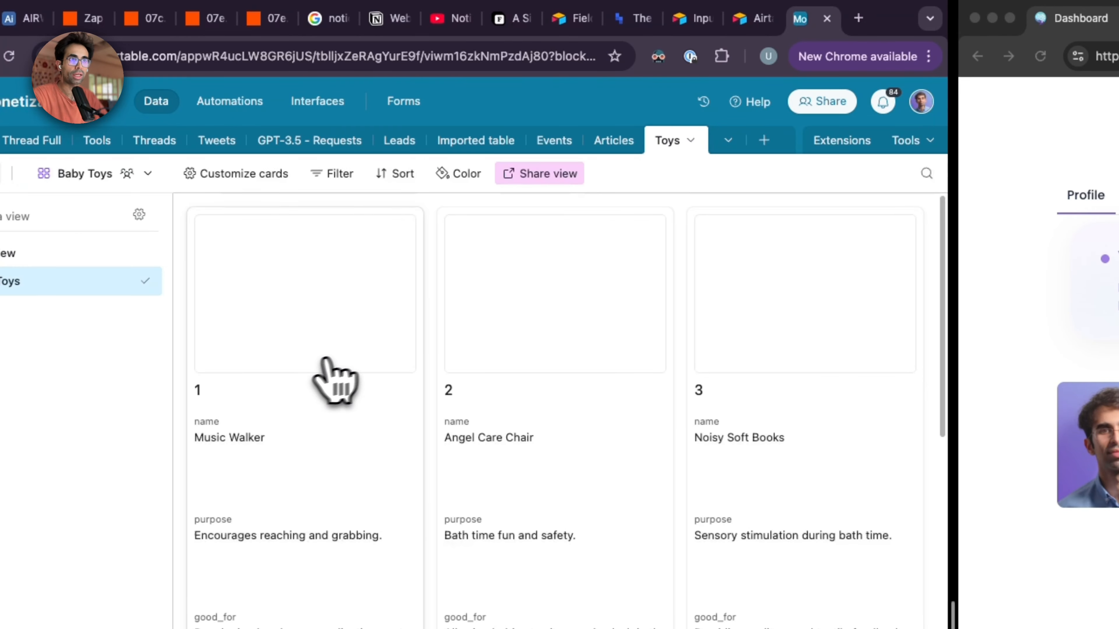
Step: Add a blank table named Content to the Monetization Lab base
{"action": "left_click", "coordinate": [764, 140]}
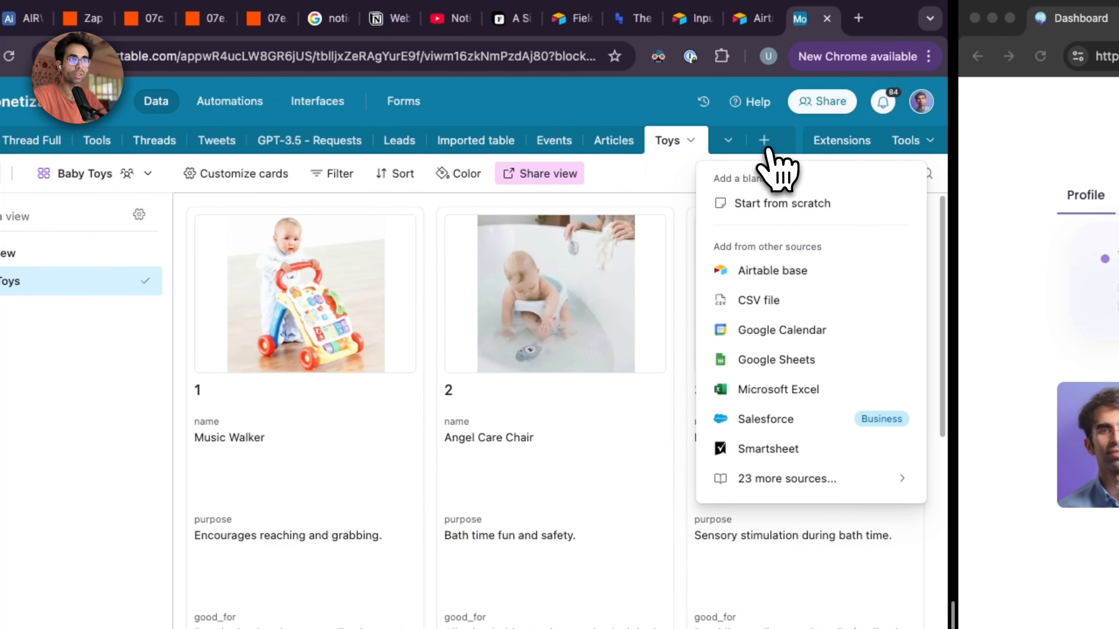
{"action": "left_click", "coordinate": [771, 204]}
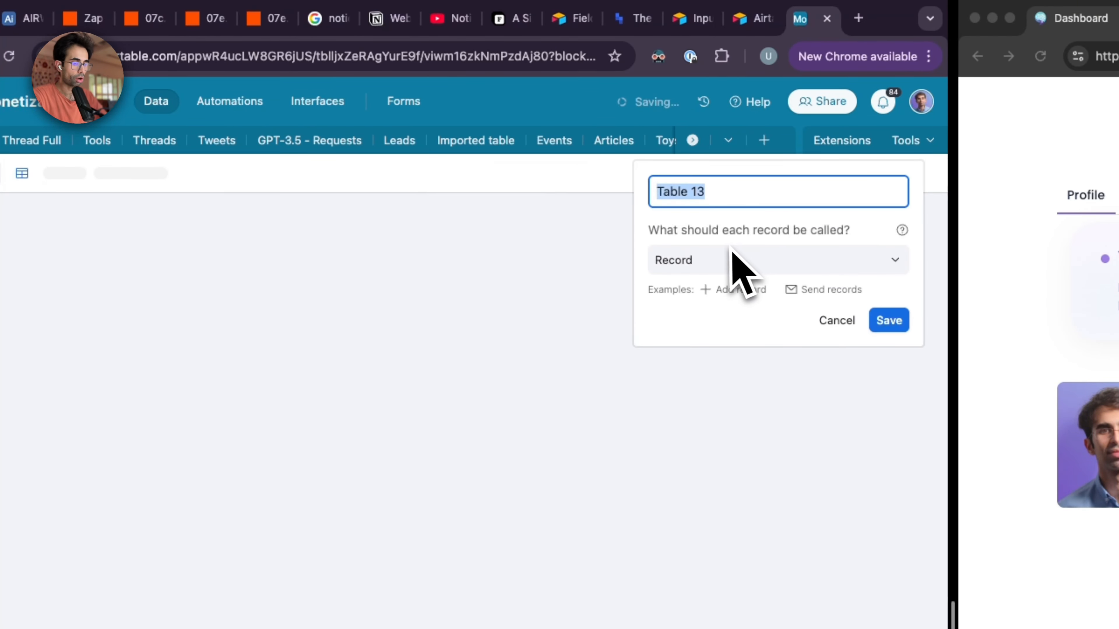
{"action": "type", "text": "Content"}
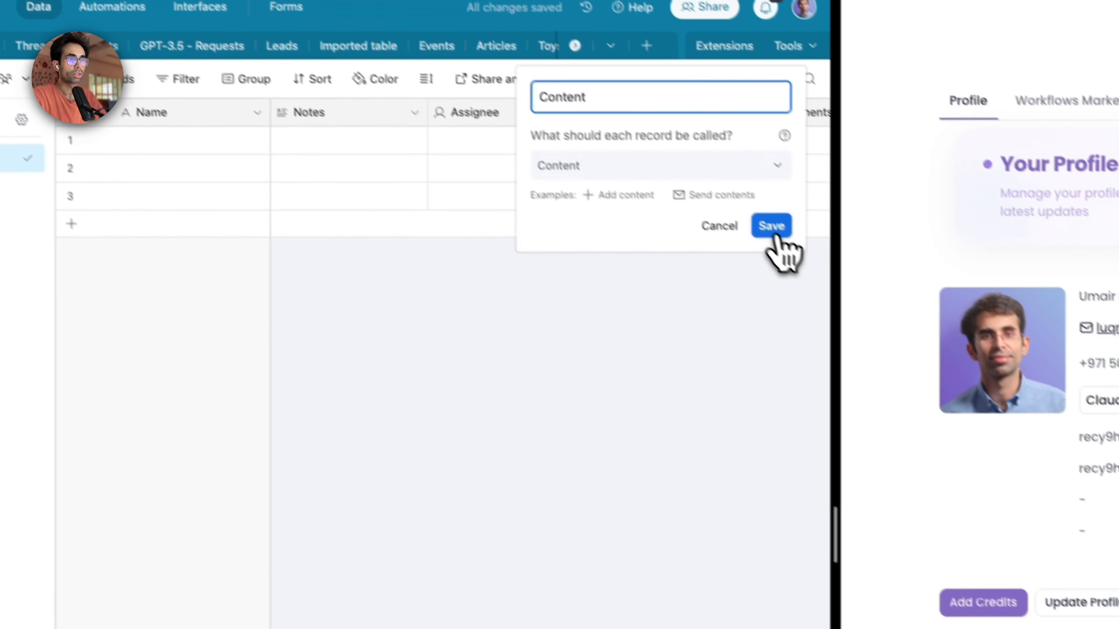
{"action": "left_click", "coordinate": [889, 320]}
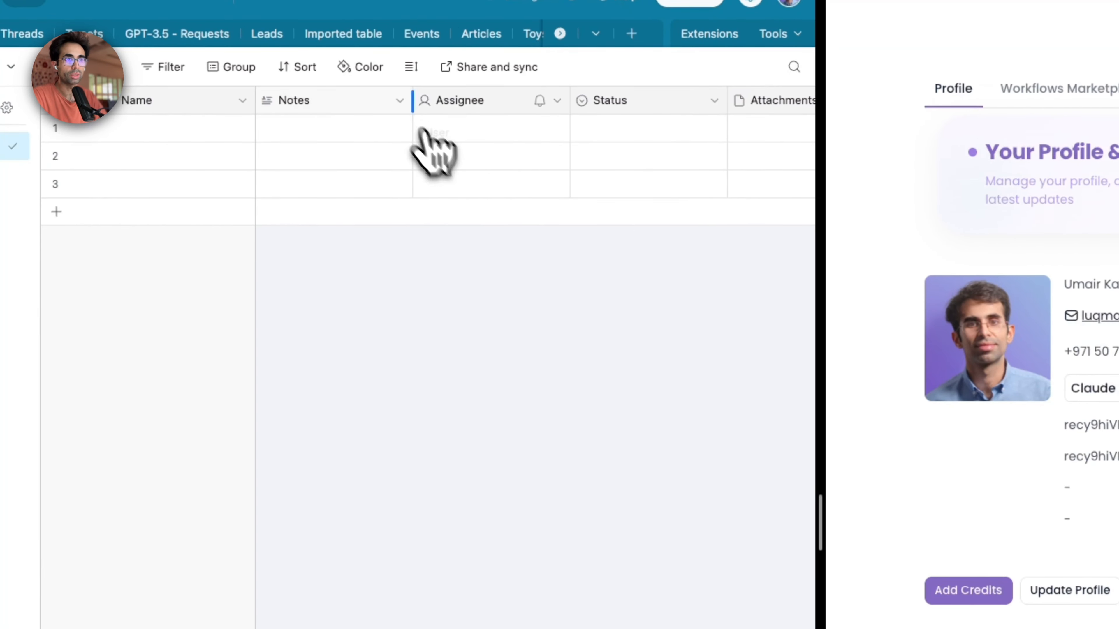
Step: Delete the Notes, Assignee, Status and Attachments fields from the Content table
{"action": "left_click", "coordinate": [400, 101]}
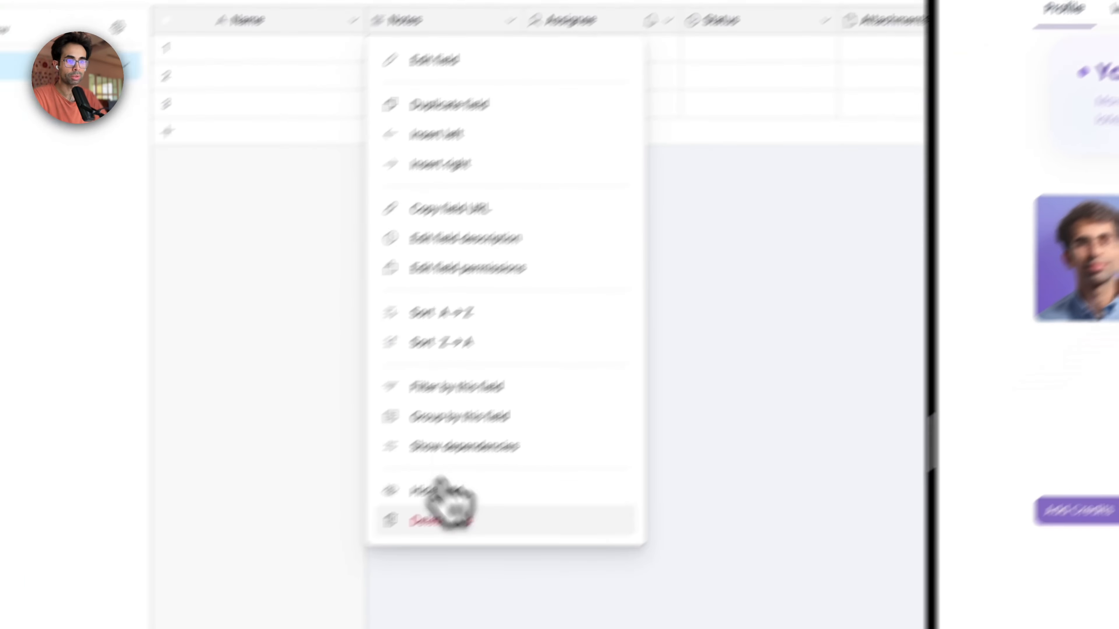
{"action": "left_click", "coordinate": [440, 521]}
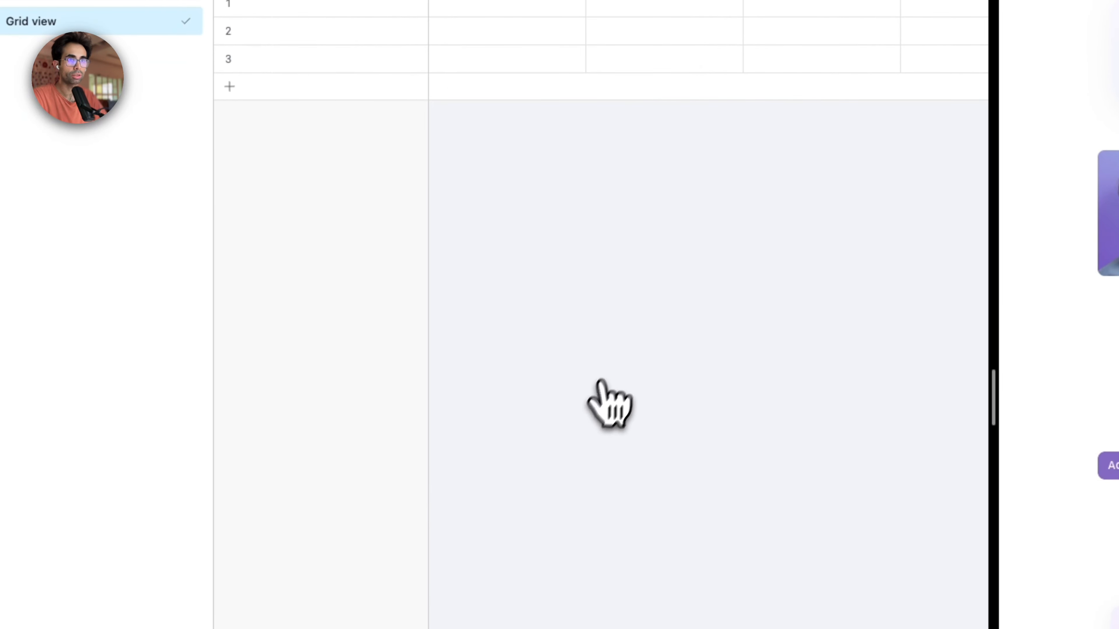
{"action": "left_click", "coordinate": [531, 97]}
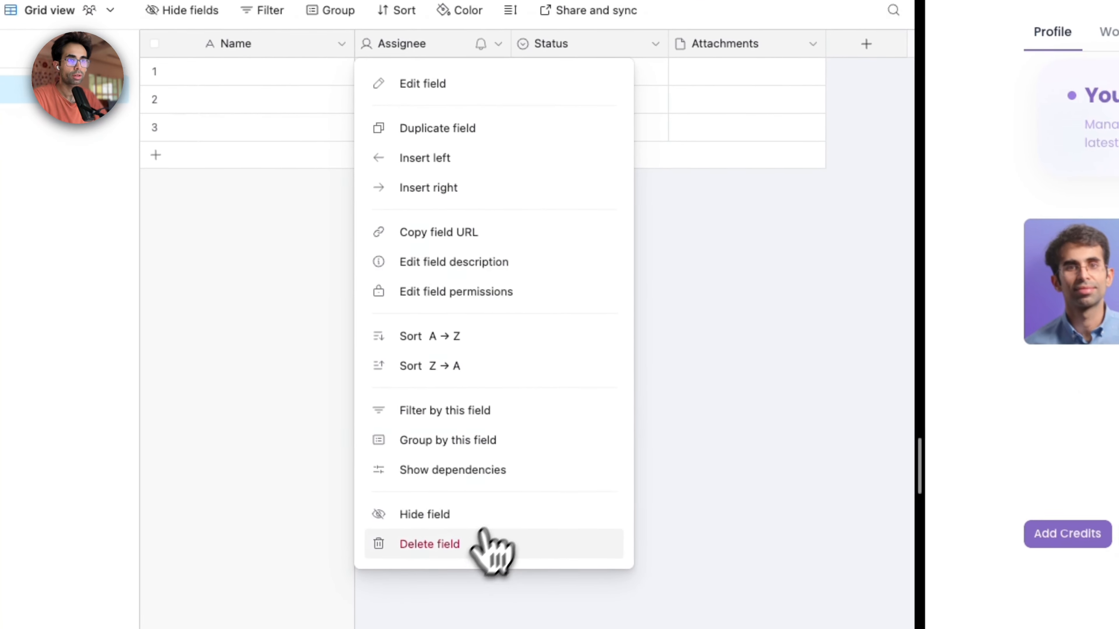
{"action": "left_click", "coordinate": [507, 589]}
{"action": "left_click", "coordinate": [531, 97]}
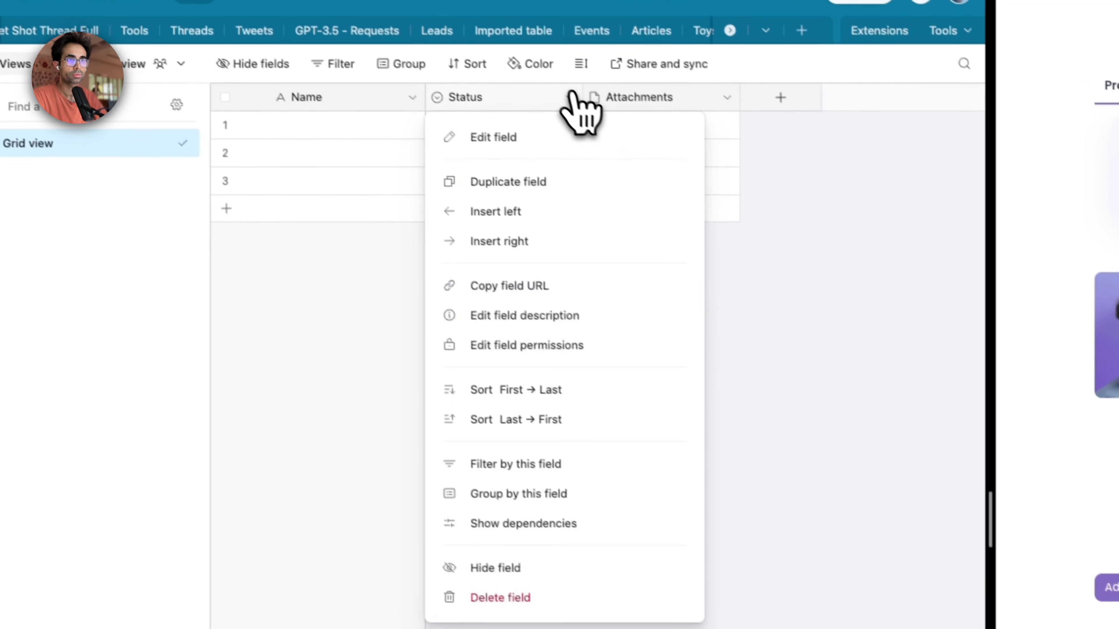
{"action": "left_click", "coordinate": [527, 598]}
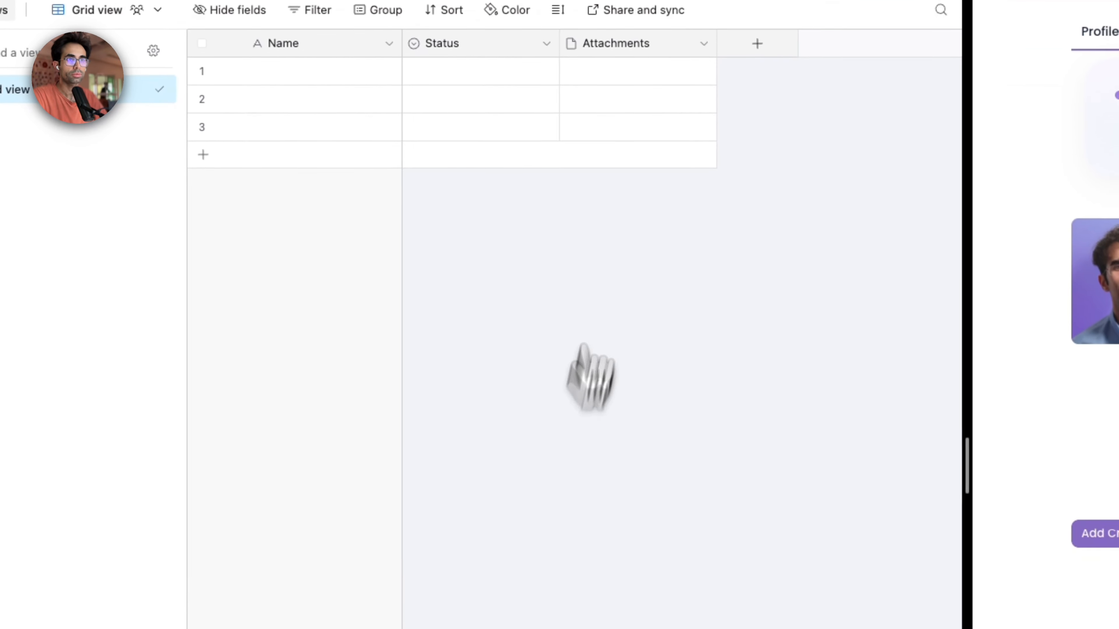
{"action": "left_click", "coordinate": [569, 97]}
{"action": "left_click", "coordinate": [546, 598]}
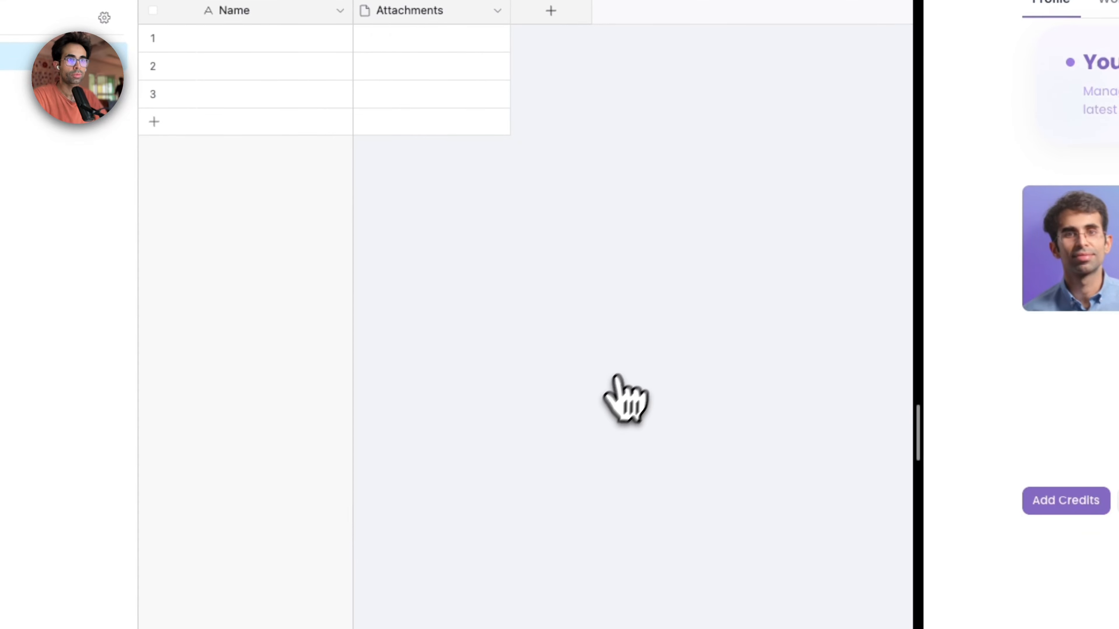
{"action": "left_click", "coordinate": [451, 100]}
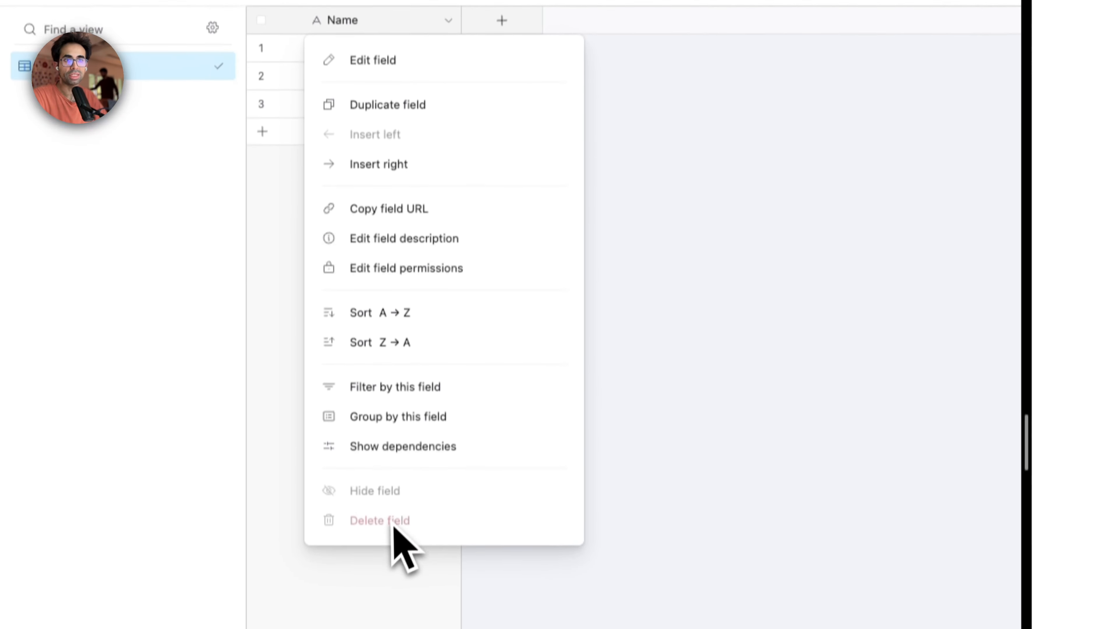
Step: Rename the Content table's primary Name field to id and change its field type to Autonumber
{"action": "left_click", "coordinate": [396, 50]}
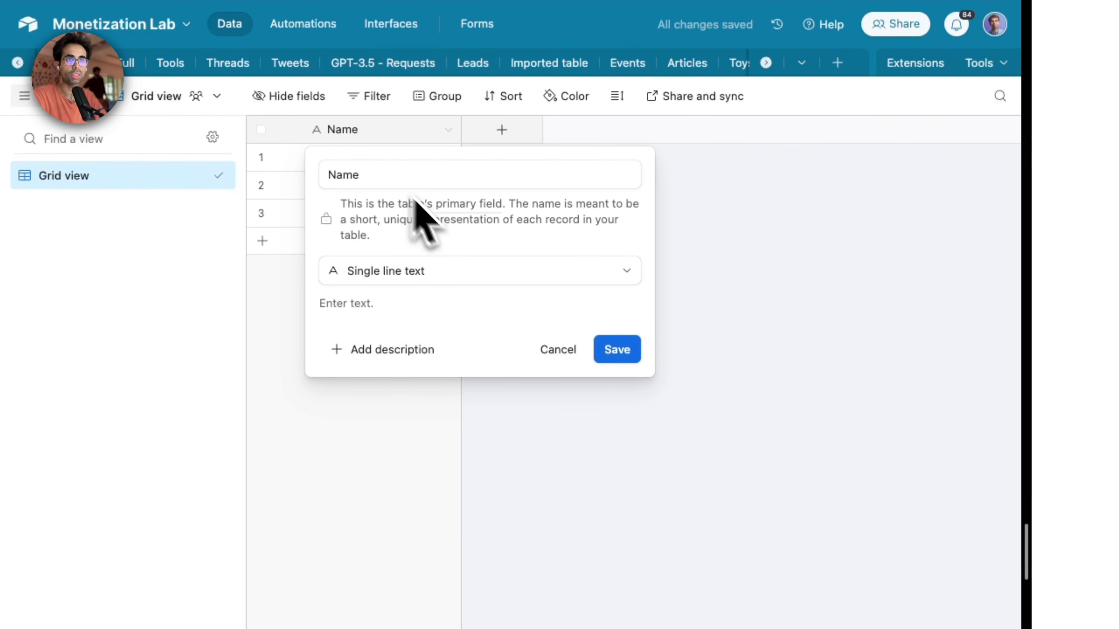
{"action": "left_click", "coordinate": [458, 177]}
{"action": "key", "text": "super+a"}
{"action": "type", "text": "id"}
{"action": "left_click", "coordinate": [492, 276]}
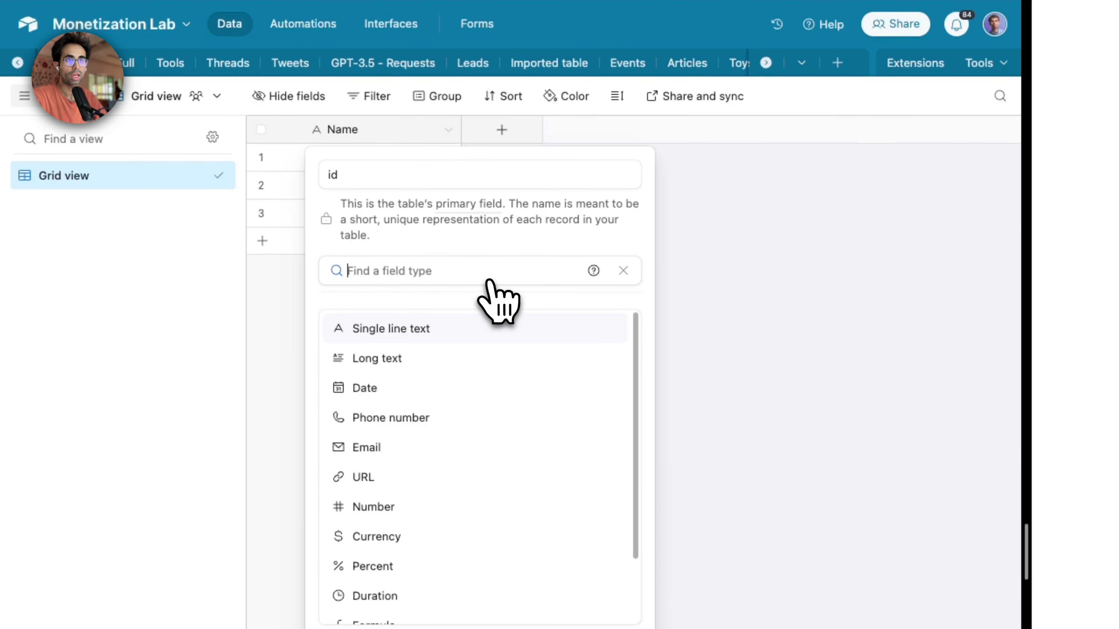
{"action": "type", "text": "aut"}
{"action": "key", "text": "super+a"}
{"action": "type", "text": "rec"}
{"action": "key", "text": "super+a"}
{"action": "type", "text": "aut"}
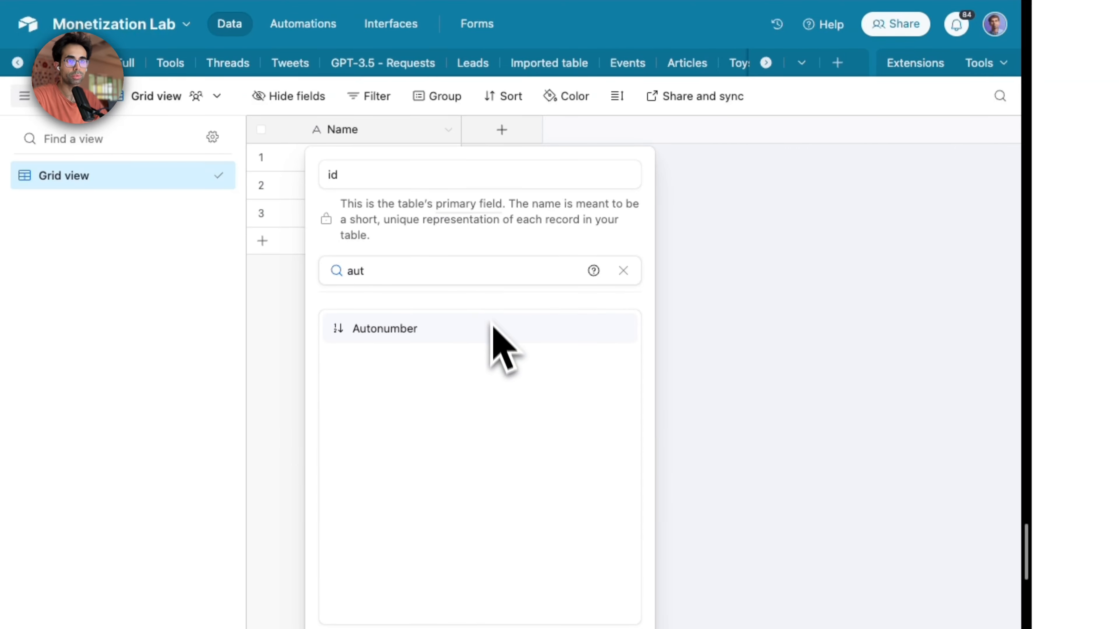
{"action": "left_click", "coordinate": [492, 329]}
{"action": "left_click", "coordinate": [624, 364]}
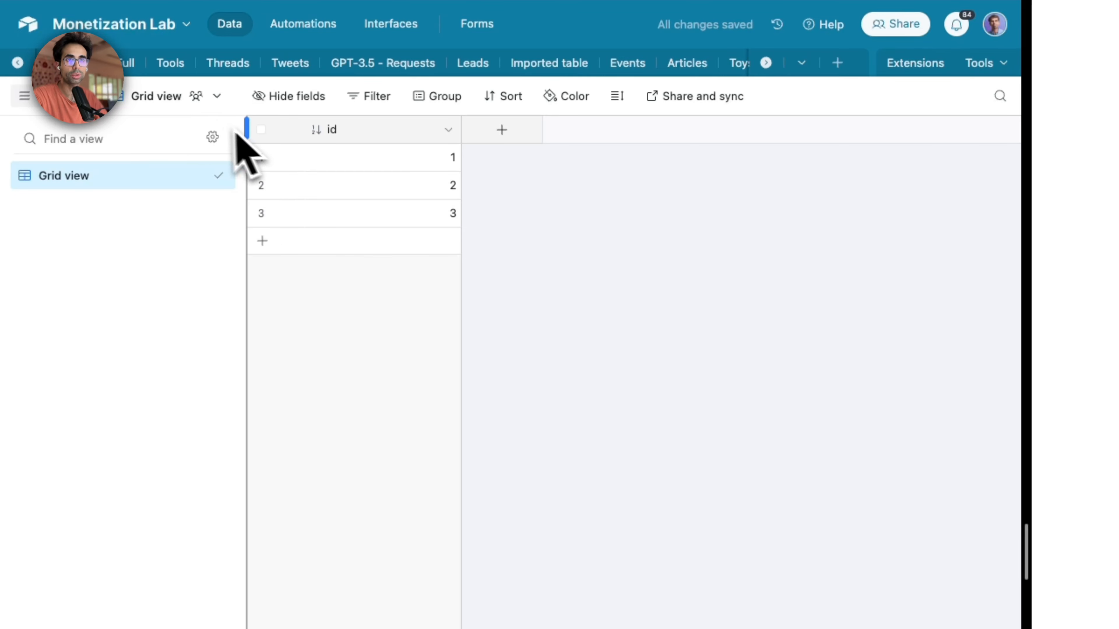
Step: Delete all the blank records from the Content table
{"action": "left_click", "coordinate": [261, 129]}
{"action": "right_click", "coordinate": [353, 183]}
{"action": "left_click", "coordinate": [443, 250]}
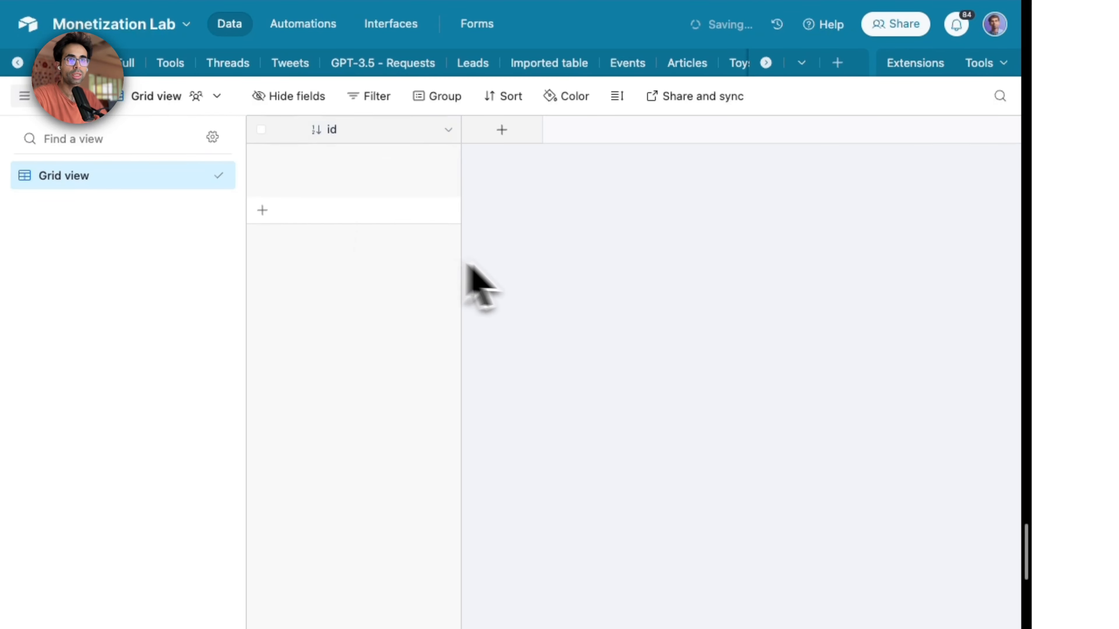
Step: Add a Long text field called name to the Content table
{"action": "left_click", "coordinate": [511, 134]}
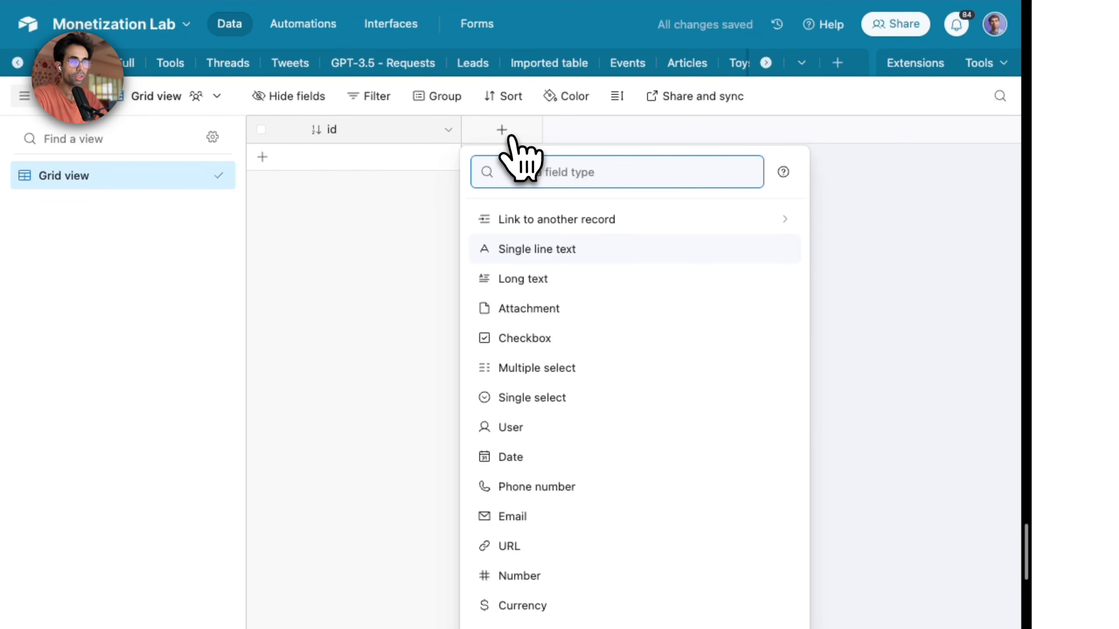
{"action": "type", "text": "long"}
{"action": "left_click", "coordinate": [526, 219]}
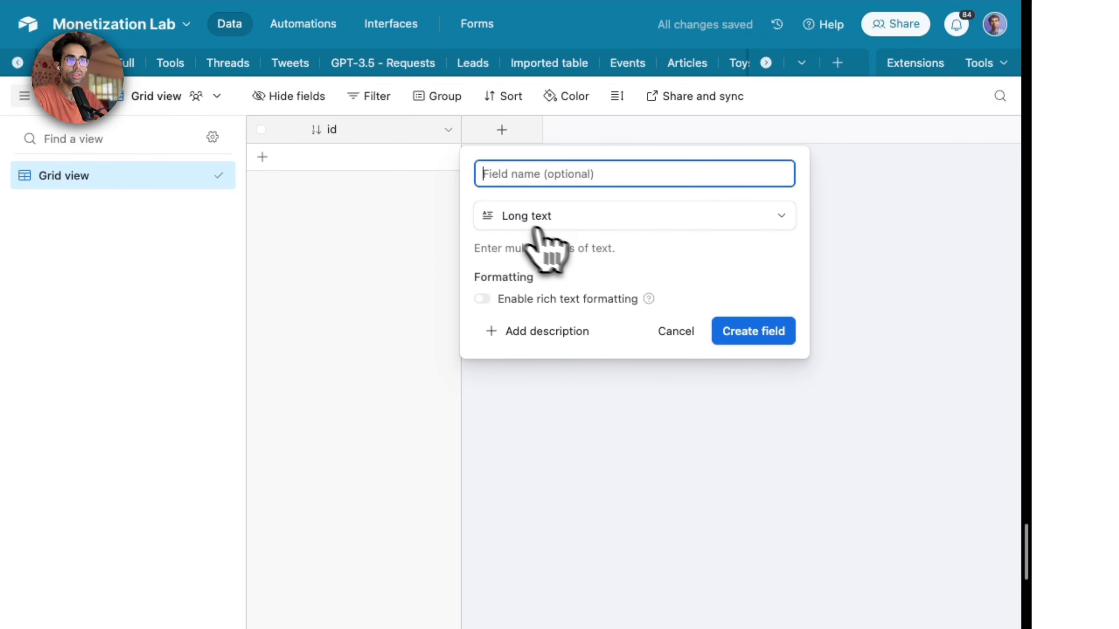
{"action": "type", "text": "name"}
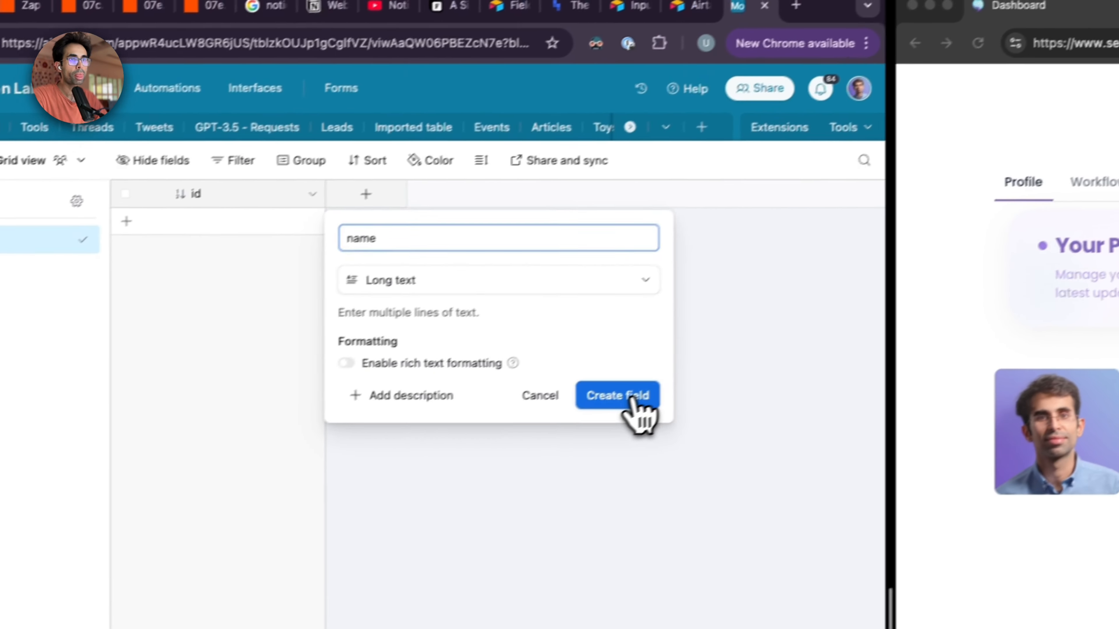
{"action": "left_click", "coordinate": [633, 399]}
Step: Add a Long text field called description after the name field
{"action": "left_click", "coordinate": [511, 202]}
{"action": "type", "text": "lo"}
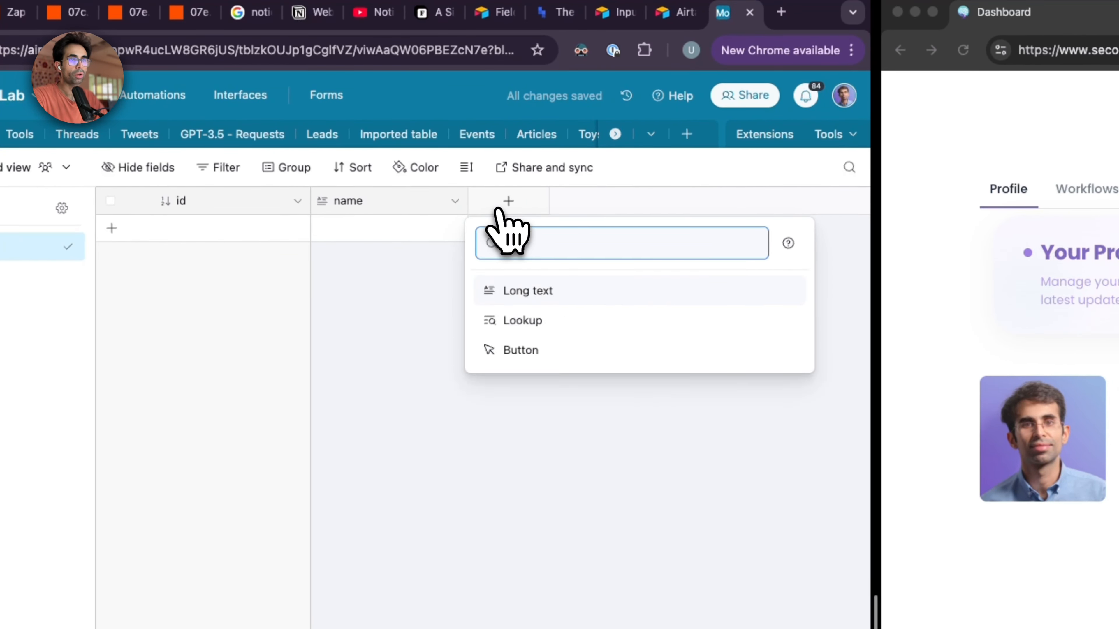
{"action": "type", "text": "ng"}
{"action": "left_click", "coordinate": [572, 290]}
{"action": "type", "text": "des"}
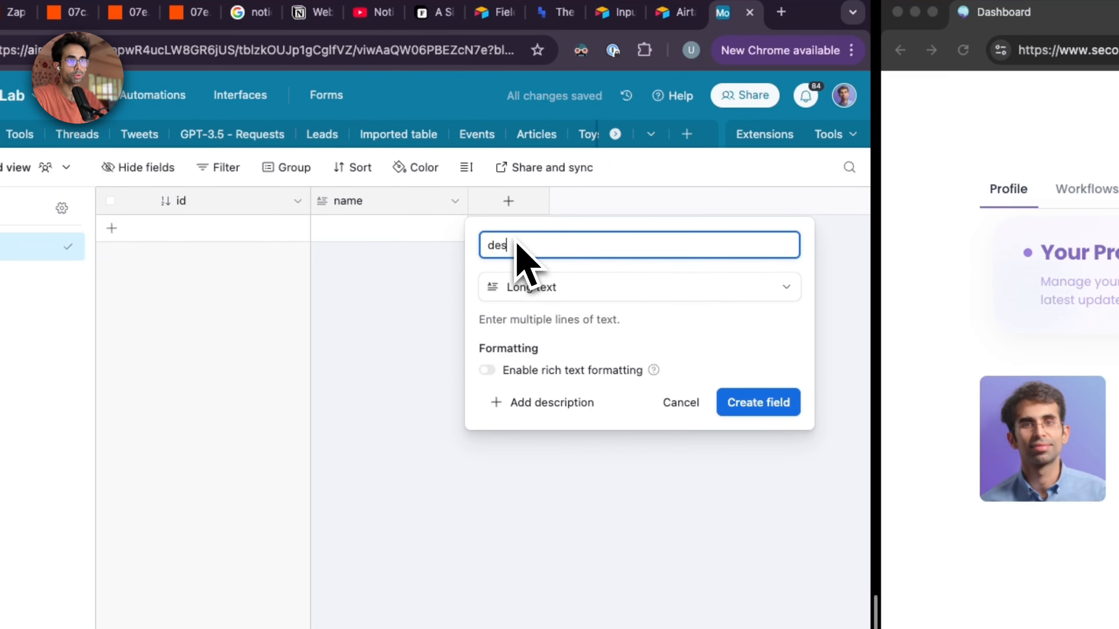
{"action": "type", "text": "cription"}
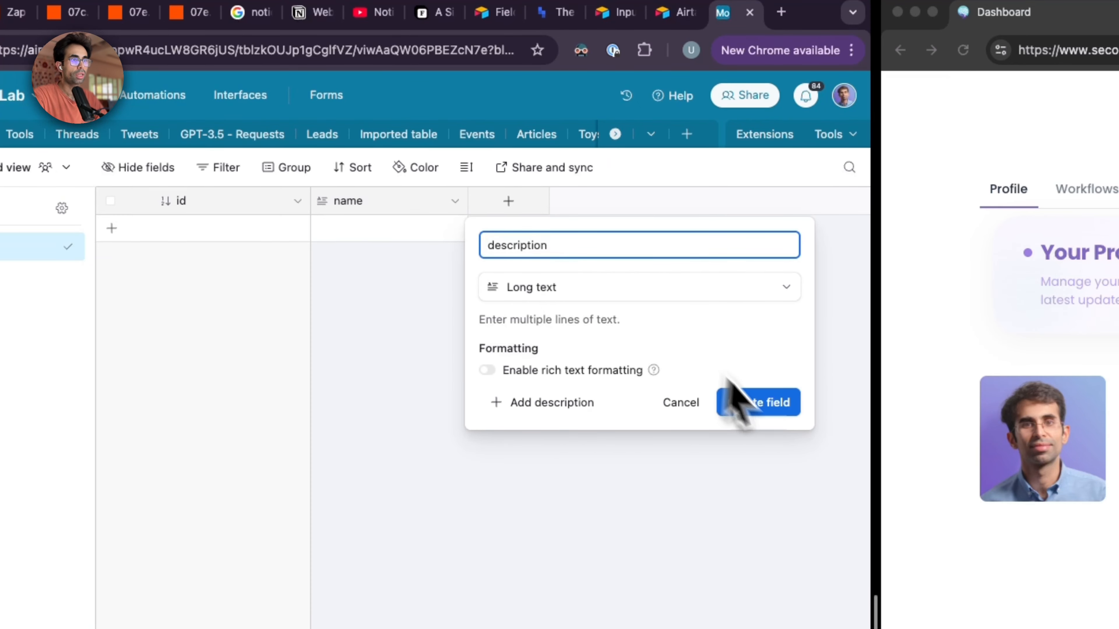
{"action": "left_click", "coordinate": [735, 402]}
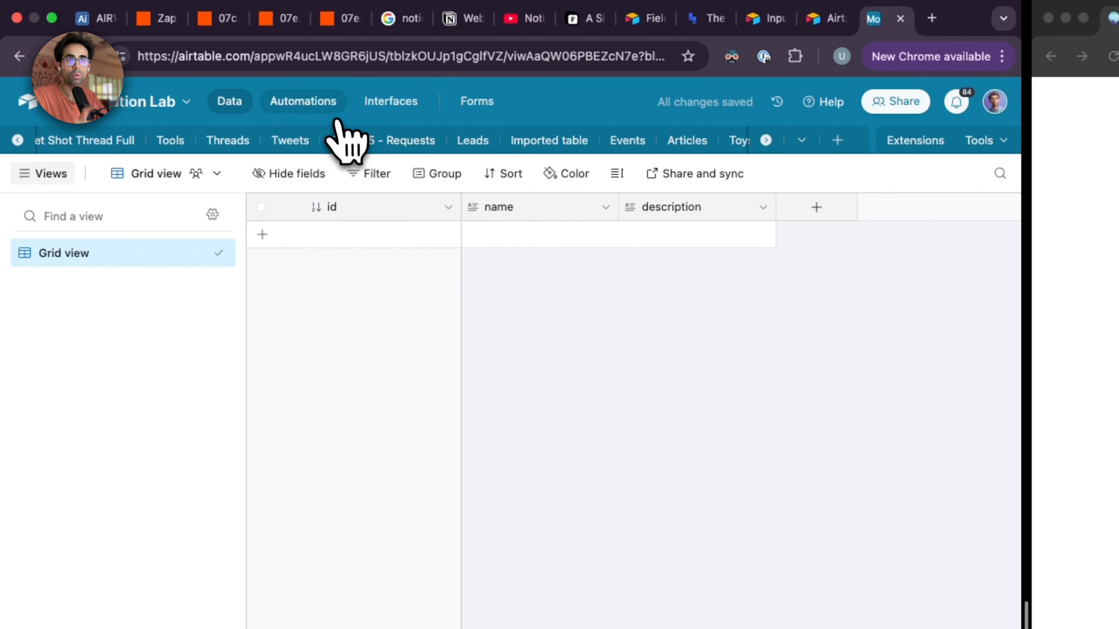
Step: Create a new automation in the Monetization Lab base with the When webhook received trigger
{"action": "left_click", "coordinate": [334, 111]}
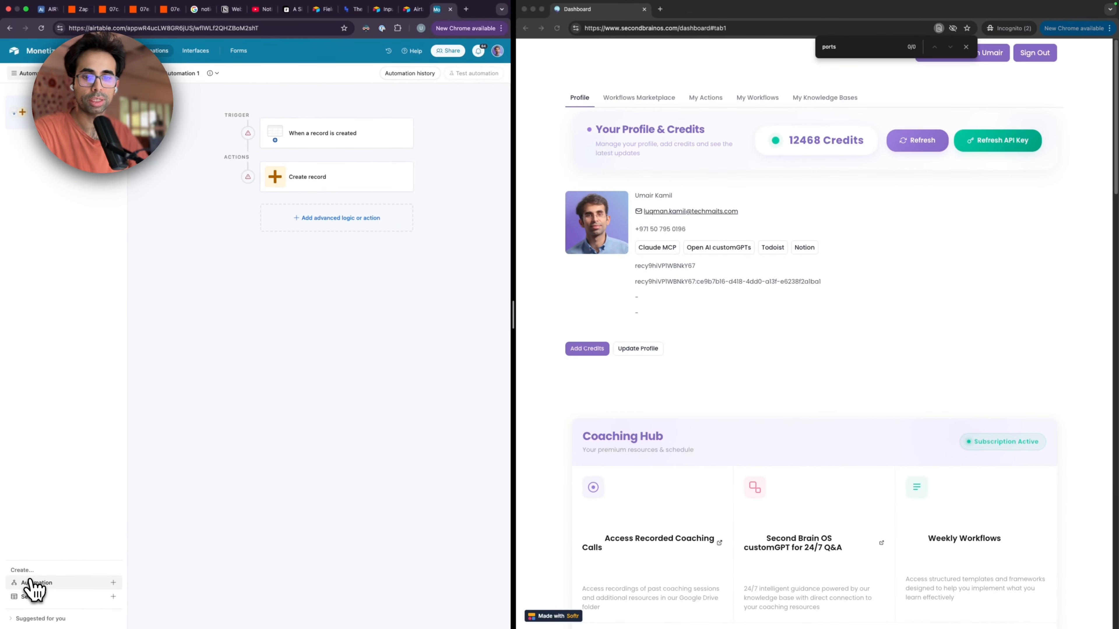
{"action": "left_click", "coordinate": [31, 582]}
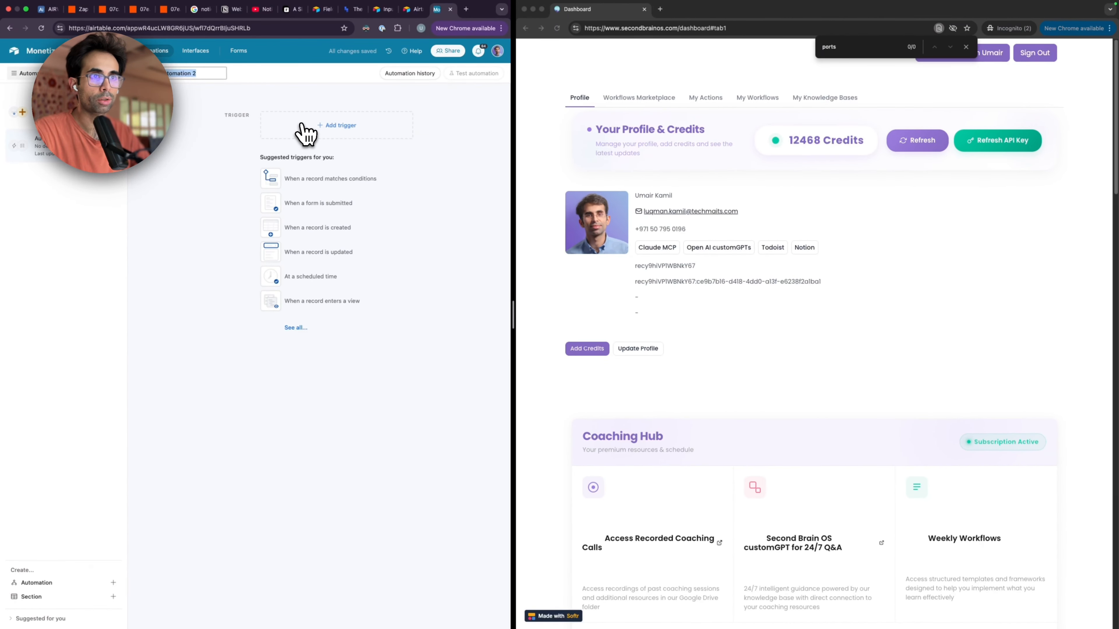
{"action": "left_click", "coordinate": [304, 129]}
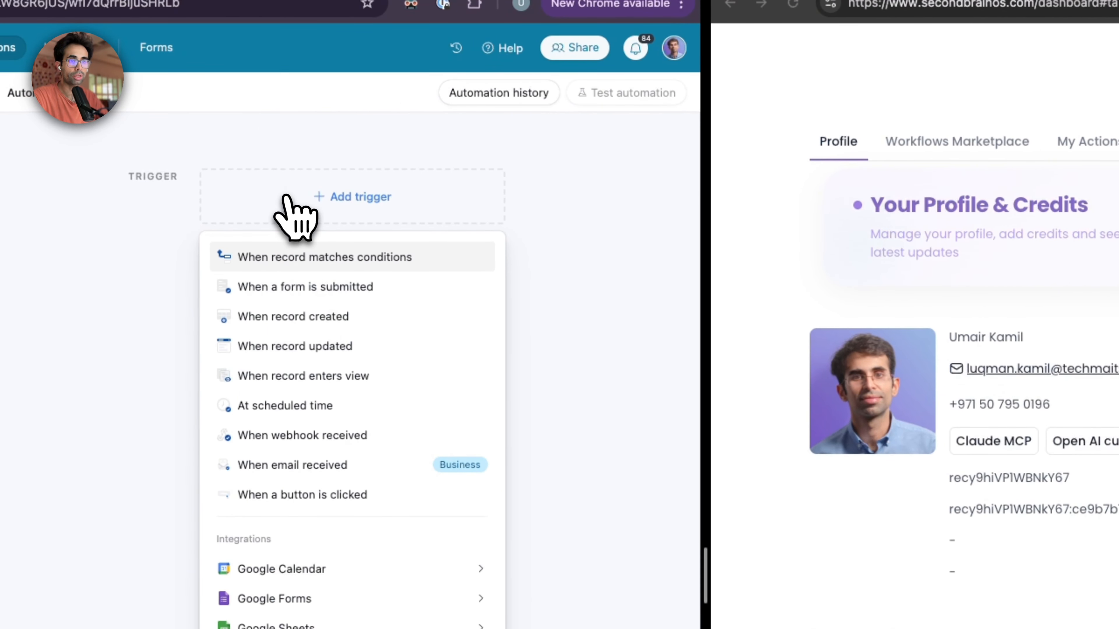
{"action": "left_click", "coordinate": [312, 436]}
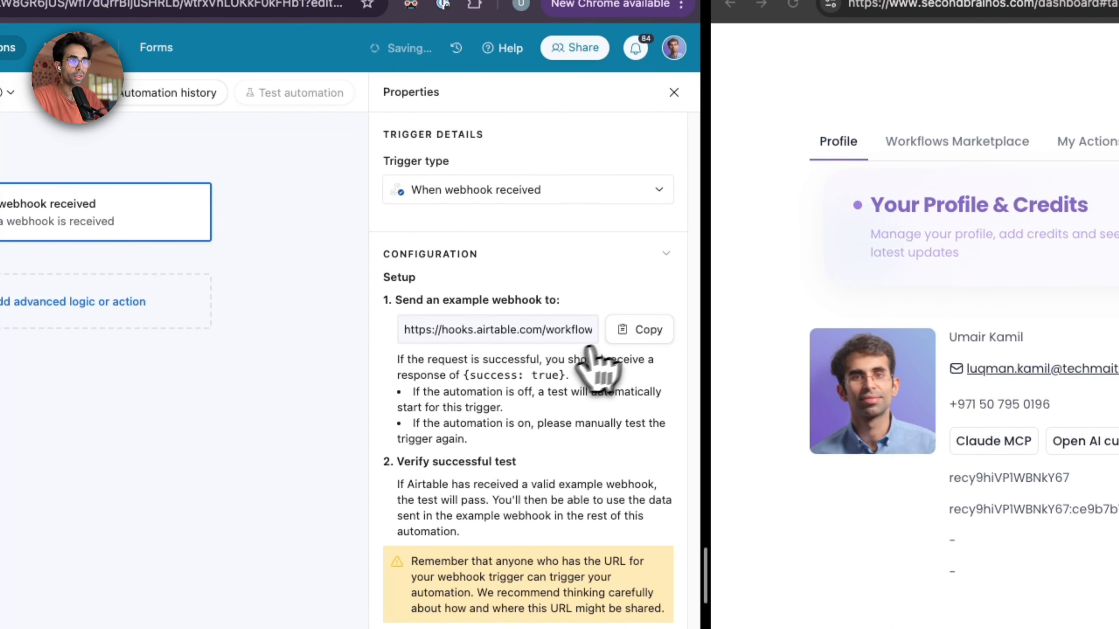
Step: Copy the trigger's webhook URL and save it as the content_webhook_url in the Second Brain OS profile, replacing the existing URL
{"action": "left_click", "coordinate": [619, 341]}
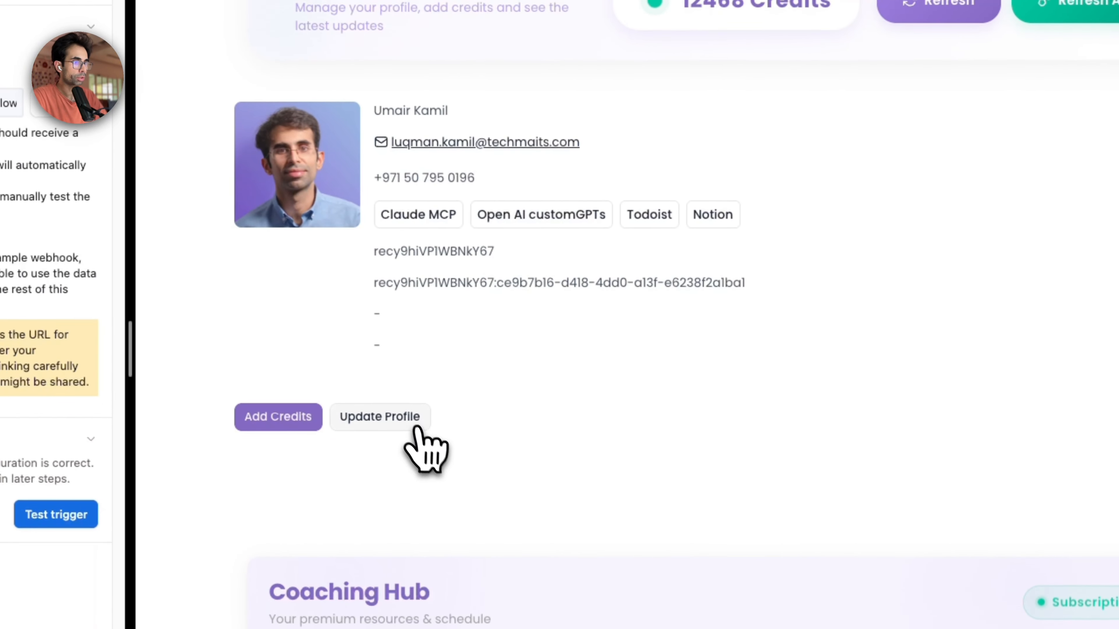
{"action": "left_click", "coordinate": [416, 428]}
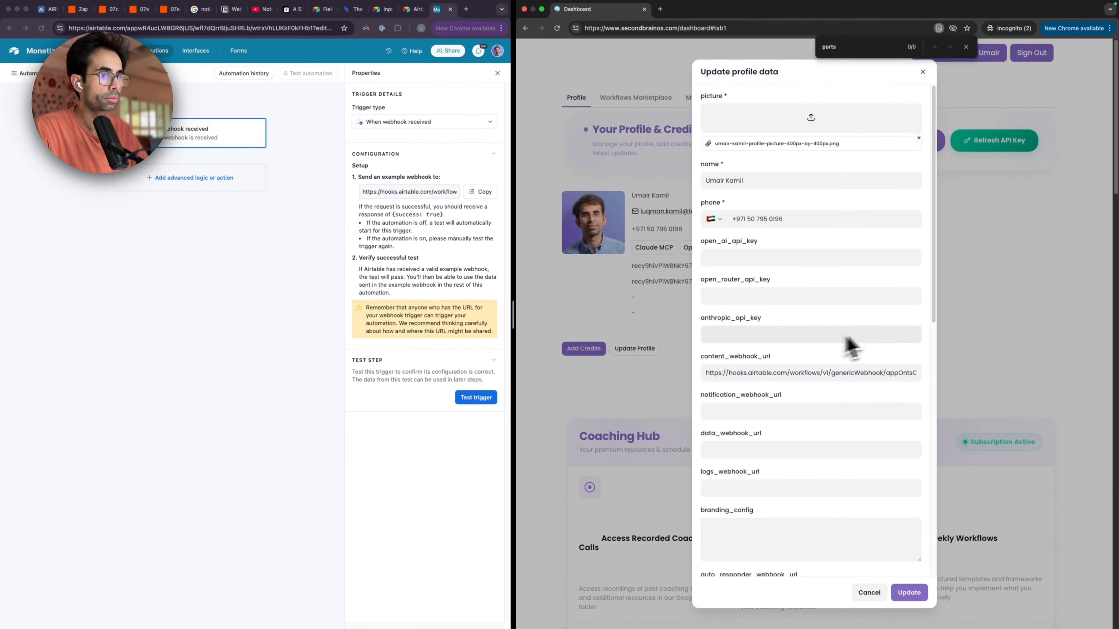
{"action": "triple_click", "coordinate": [807, 373]}
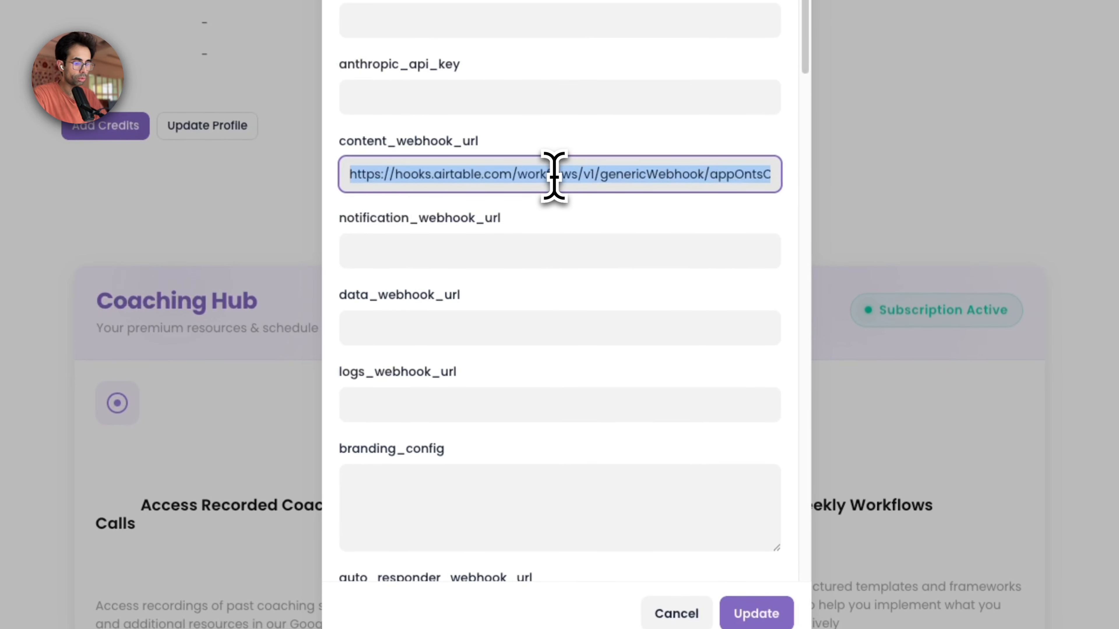
{"action": "key", "text": "BackSpace"}
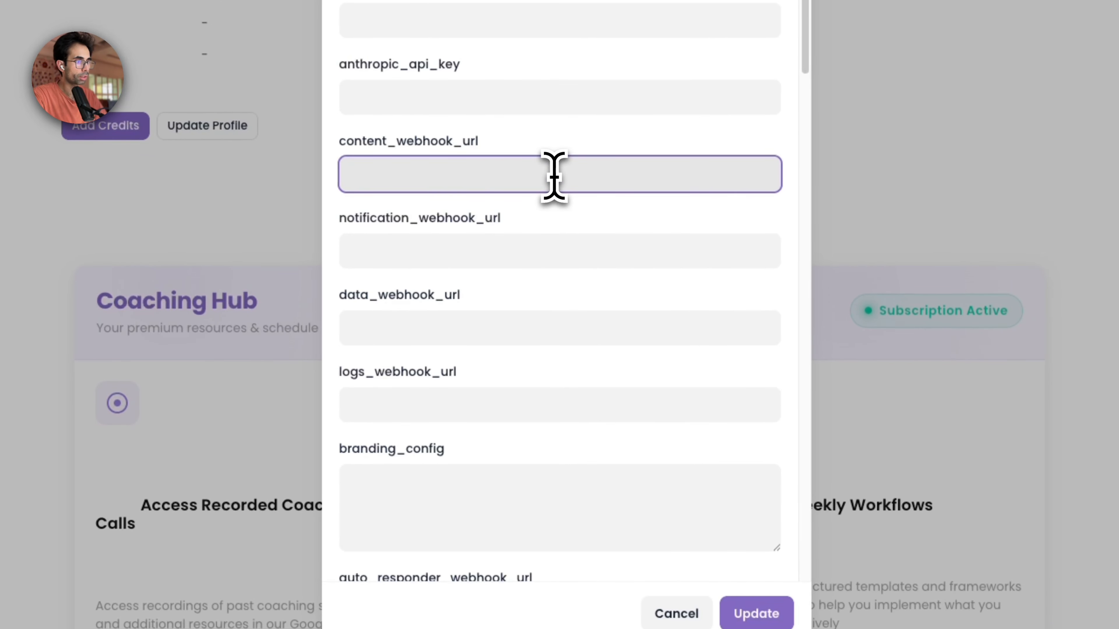
{"action": "double_click", "coordinate": [368, 147]}
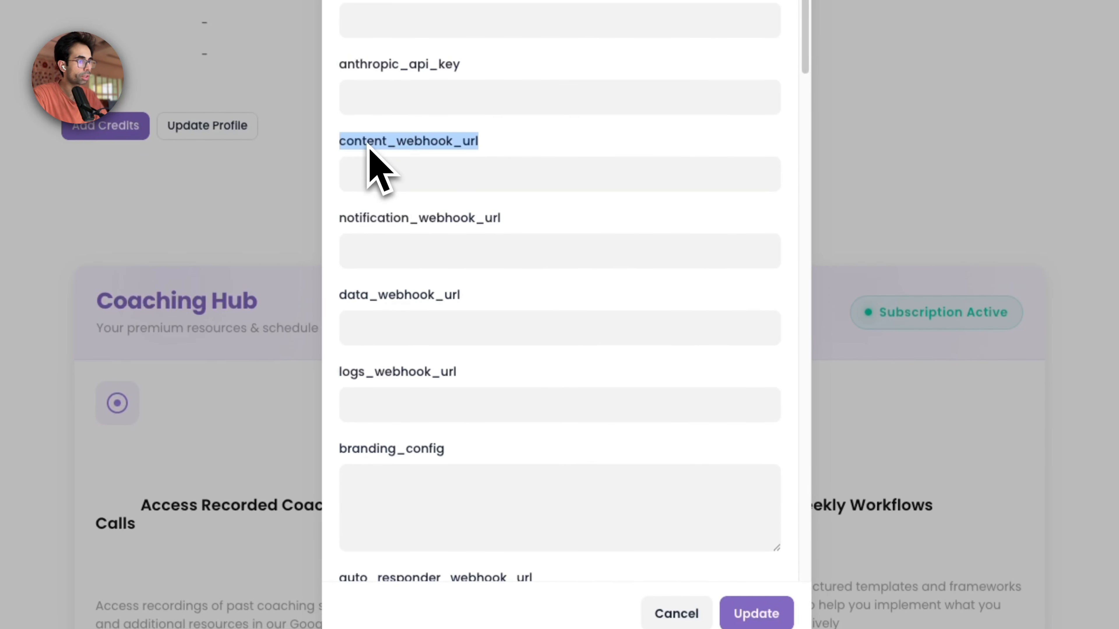
{"action": "left_click", "coordinate": [406, 178]}
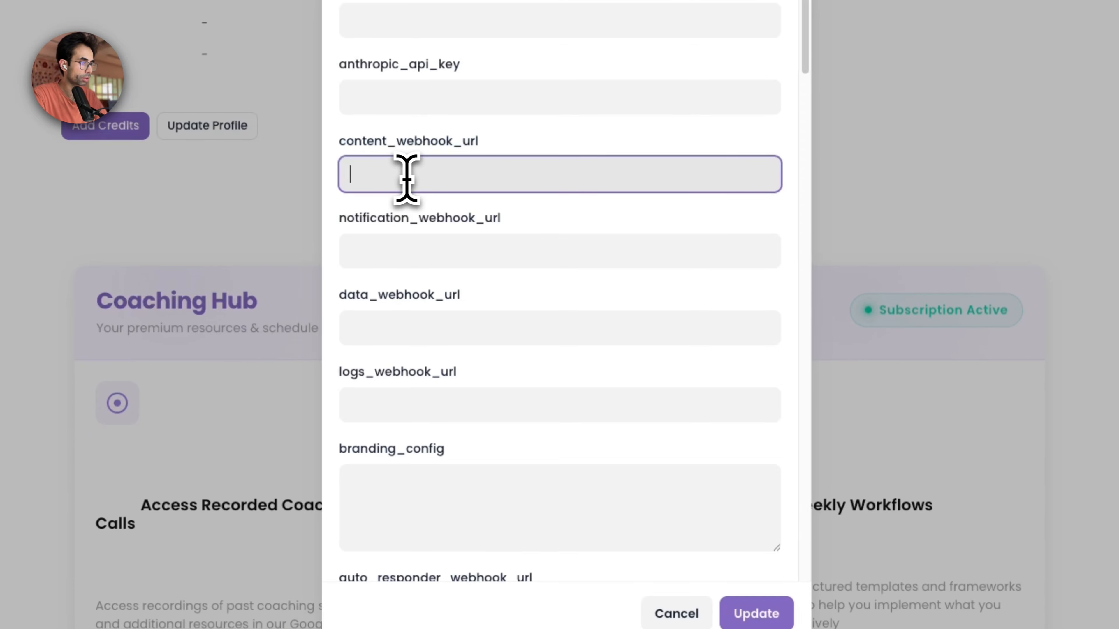
{"action": "key", "text": "ctrl+v"}
{"action": "left_click", "coordinate": [764, 613]}
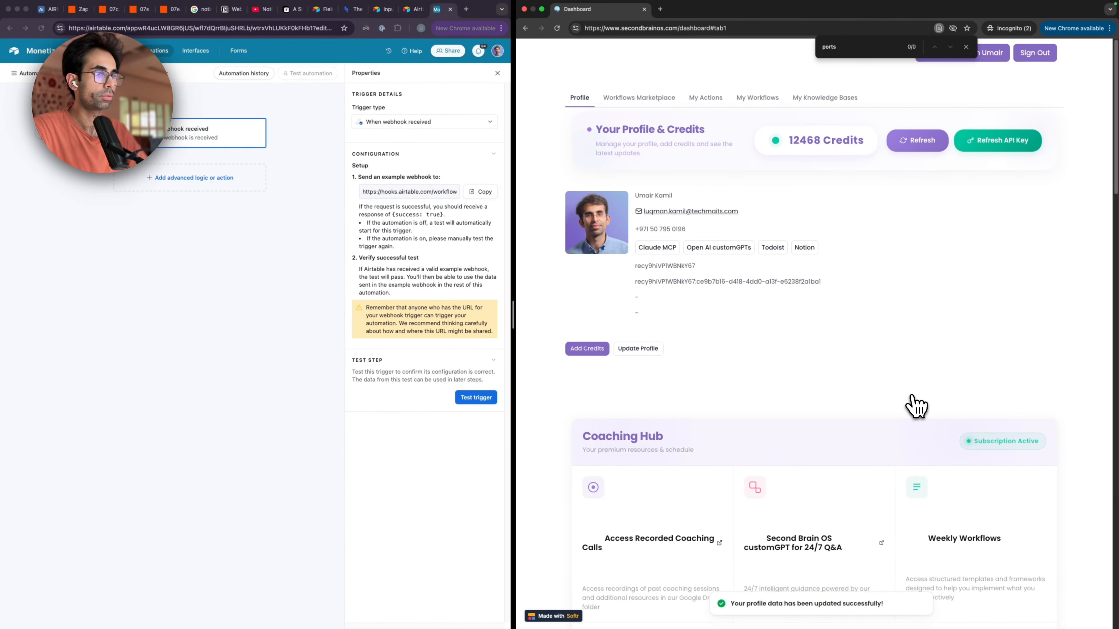
Step: Switch to Claude and ask Claude Sonnet 4 "Can you send a dummy name and description to my webhook?" in a new chat
{"action": "key", "text": "super+Tab"}
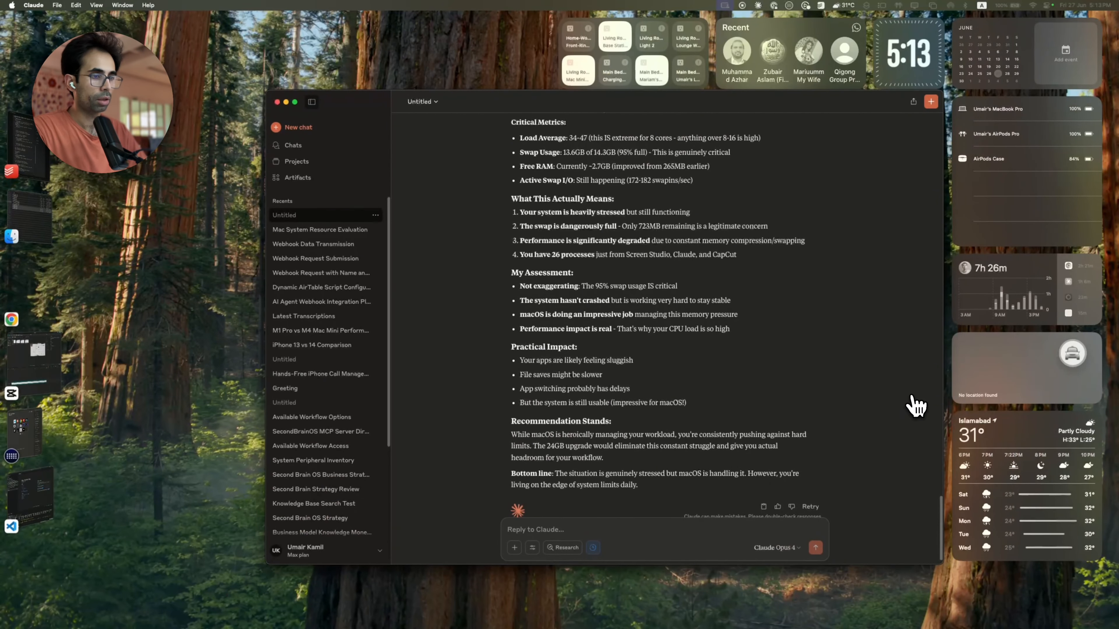
{"action": "key", "text": "alt+space"}
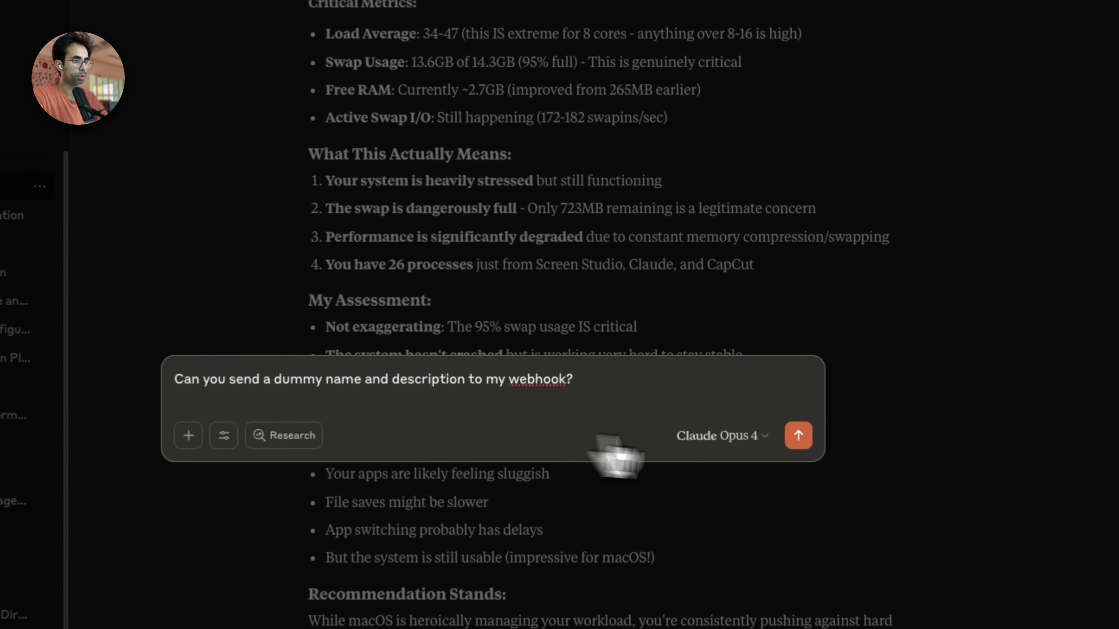
{"action": "left_click", "coordinate": [720, 340]}
{"action": "left_click", "coordinate": [647, 514]}
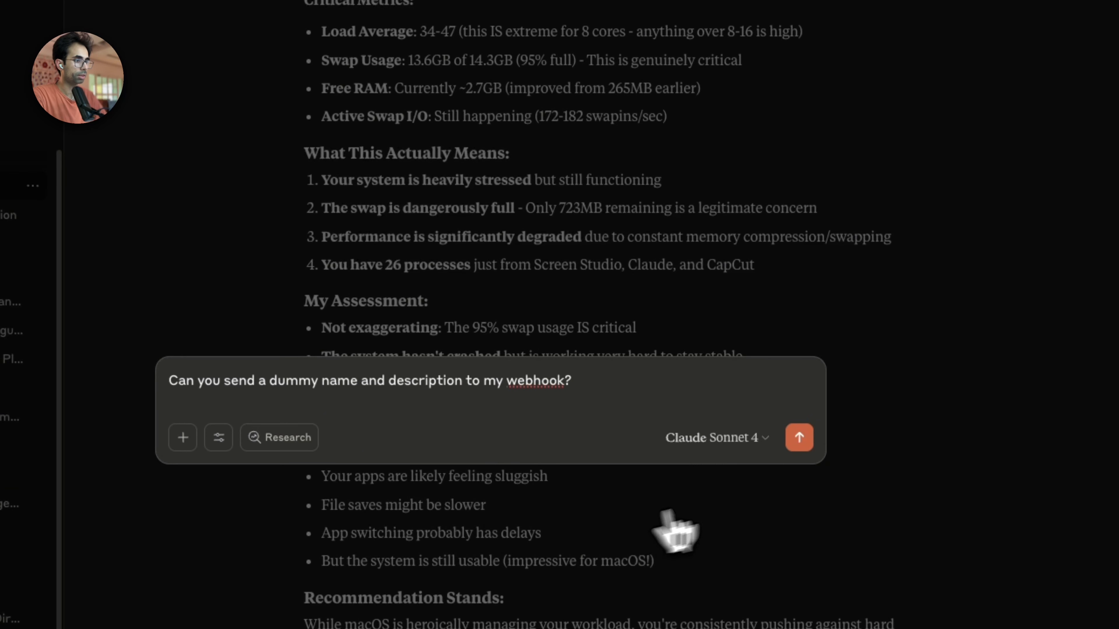
{"action": "left_click", "coordinate": [798, 438]}
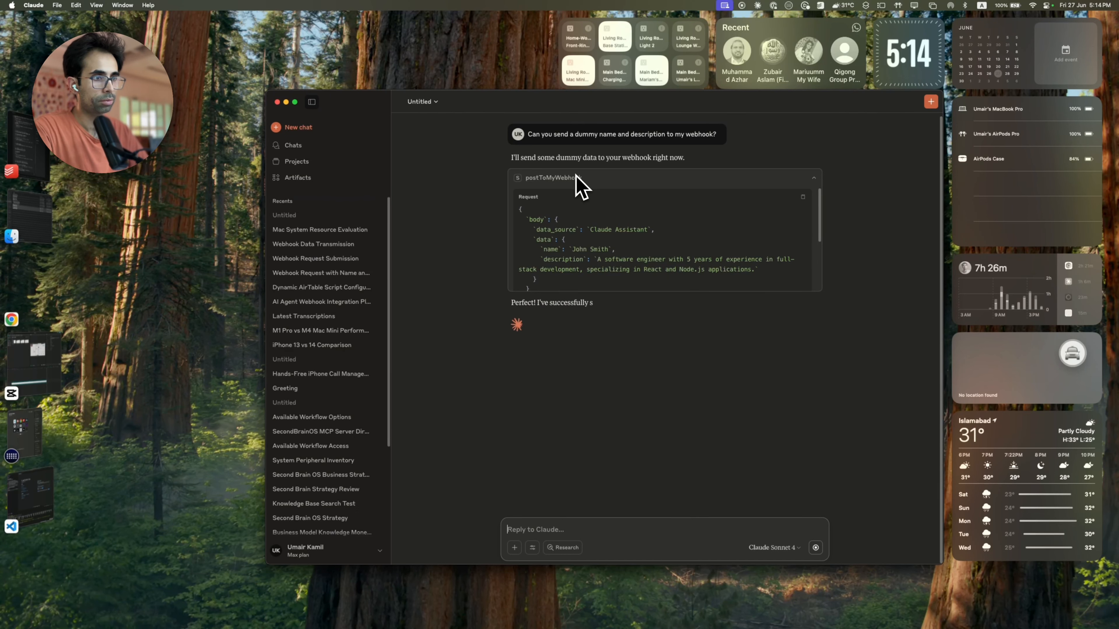
Step: Return to the Airtable automation and inspect the body and data received in the webhook trigger's test results
{"action": "key", "text": "cmd+Tab"}
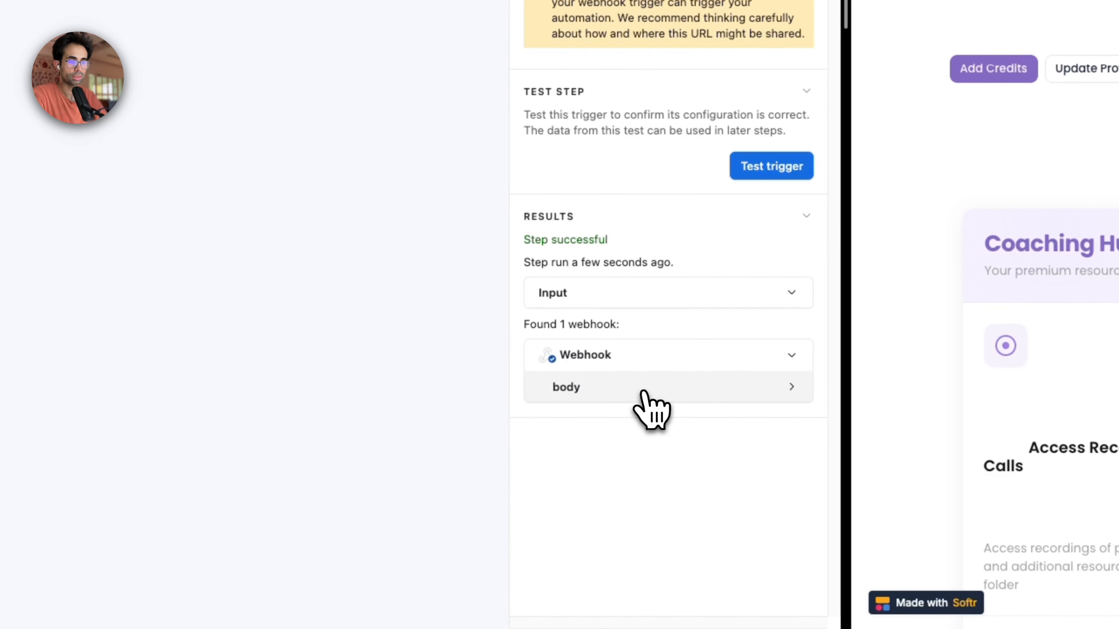
{"action": "left_click", "coordinate": [409, 508]}
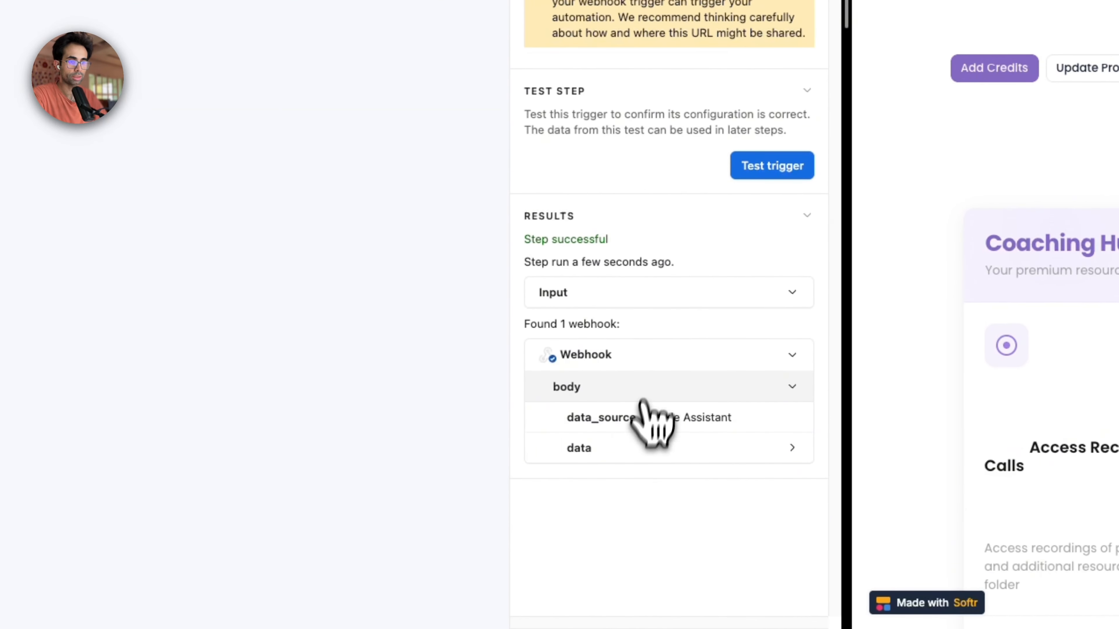
{"action": "left_click", "coordinate": [405, 538]}
{"action": "left_click", "coordinate": [657, 510]}
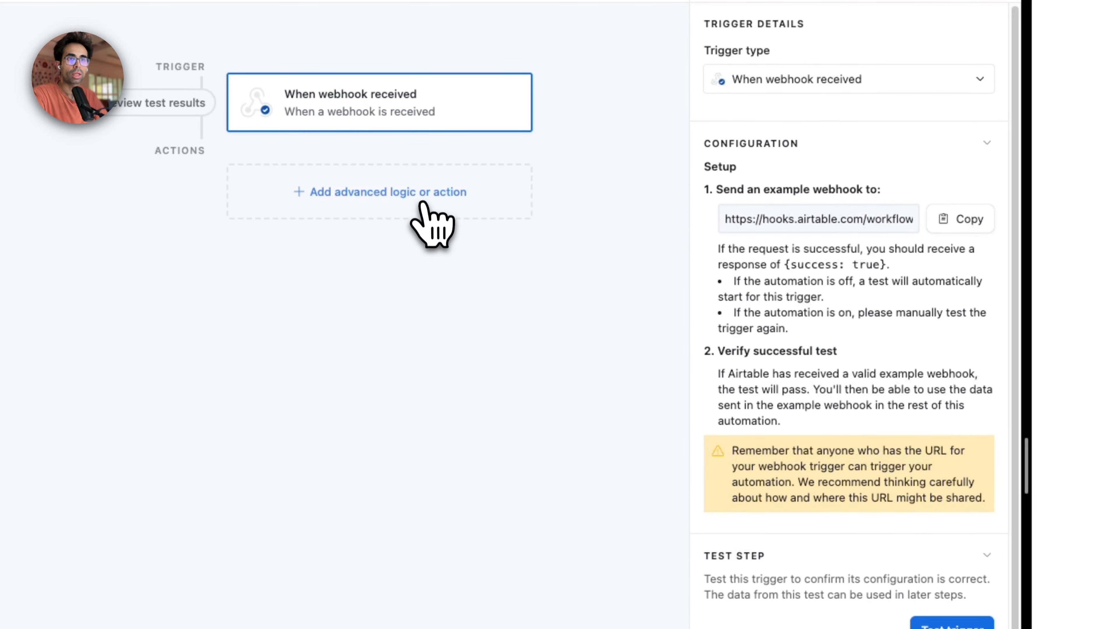
Step: Add a Run script action to the automation after the webhook trigger
{"action": "left_click", "coordinate": [416, 204]}
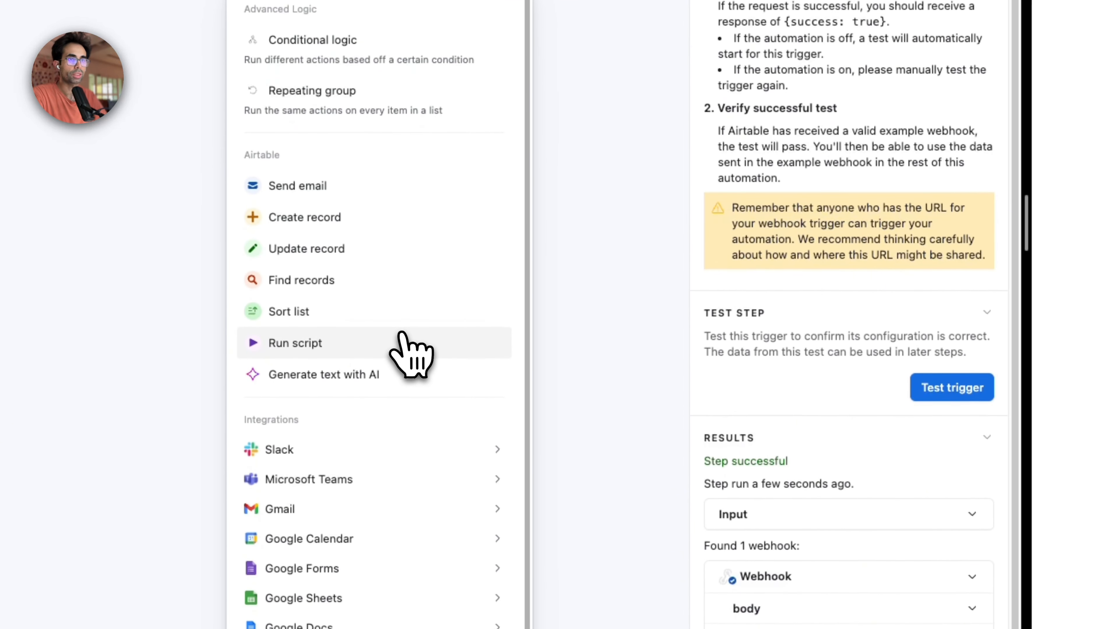
{"action": "left_click", "coordinate": [403, 348]}
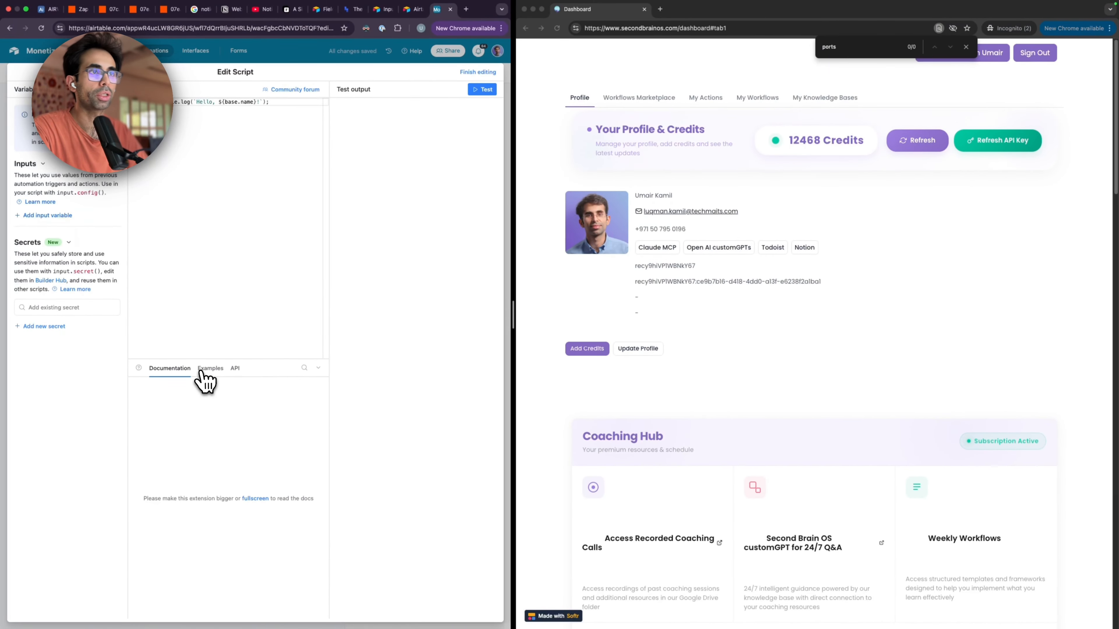
Step: Copy the AirTable Script code from the Notion guide and paste it into the Airtable Run script editor
{"action": "left_click", "coordinate": [230, 10]}
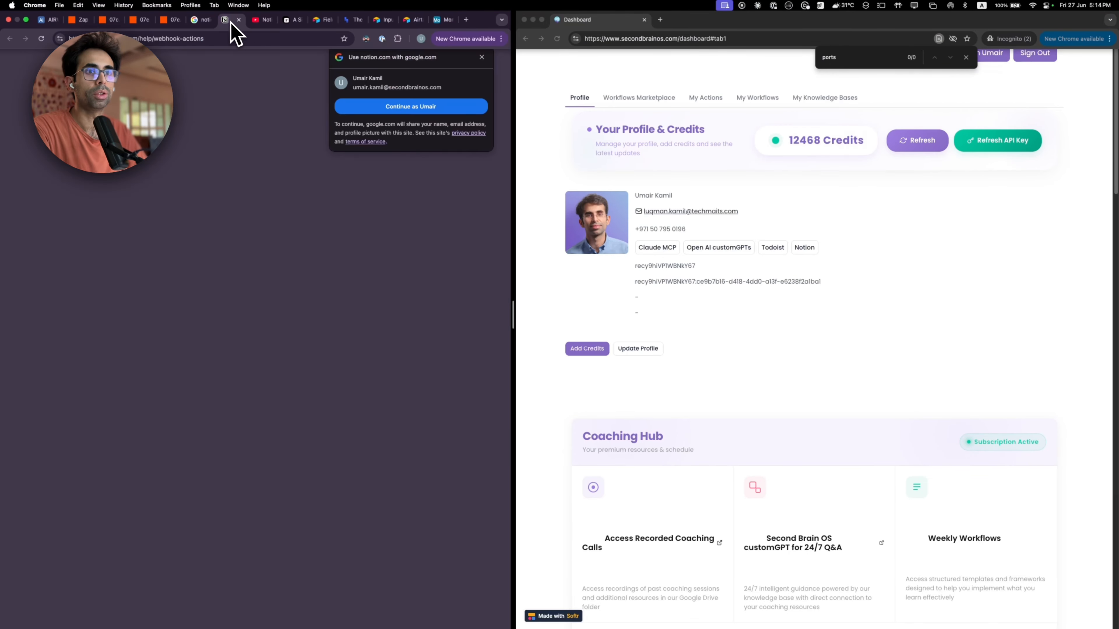
{"action": "left_click", "coordinate": [441, 10]}
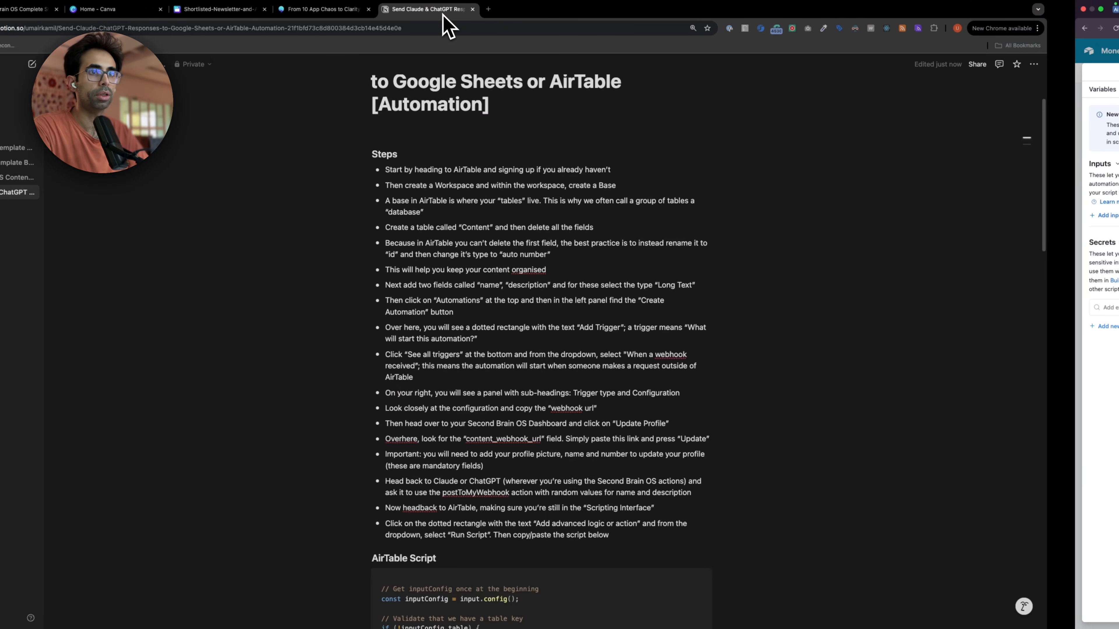
{"action": "scroll", "coordinate": [441, 264], "scroll_direction": "down", "scroll_amount": 6}
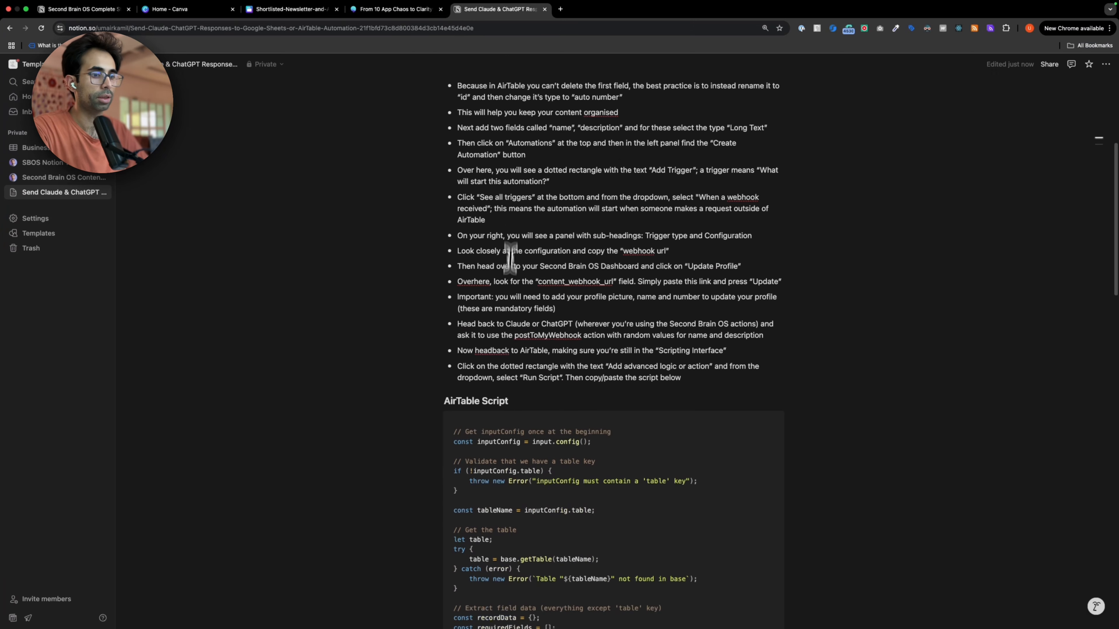
{"action": "key", "text": "super+a"}
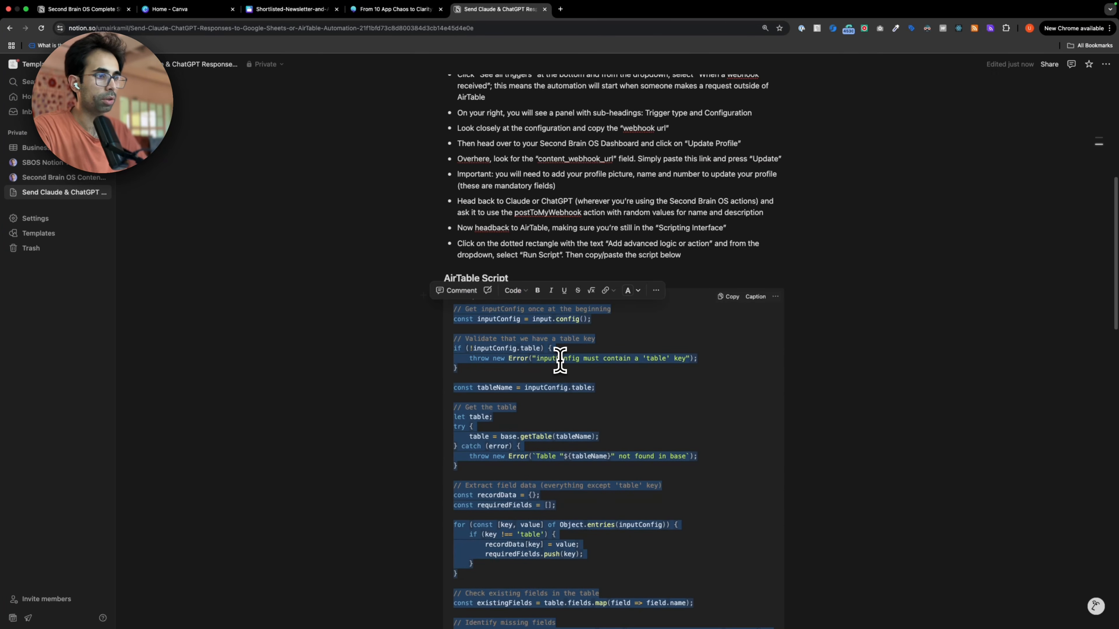
{"action": "left_click", "coordinate": [727, 297]}
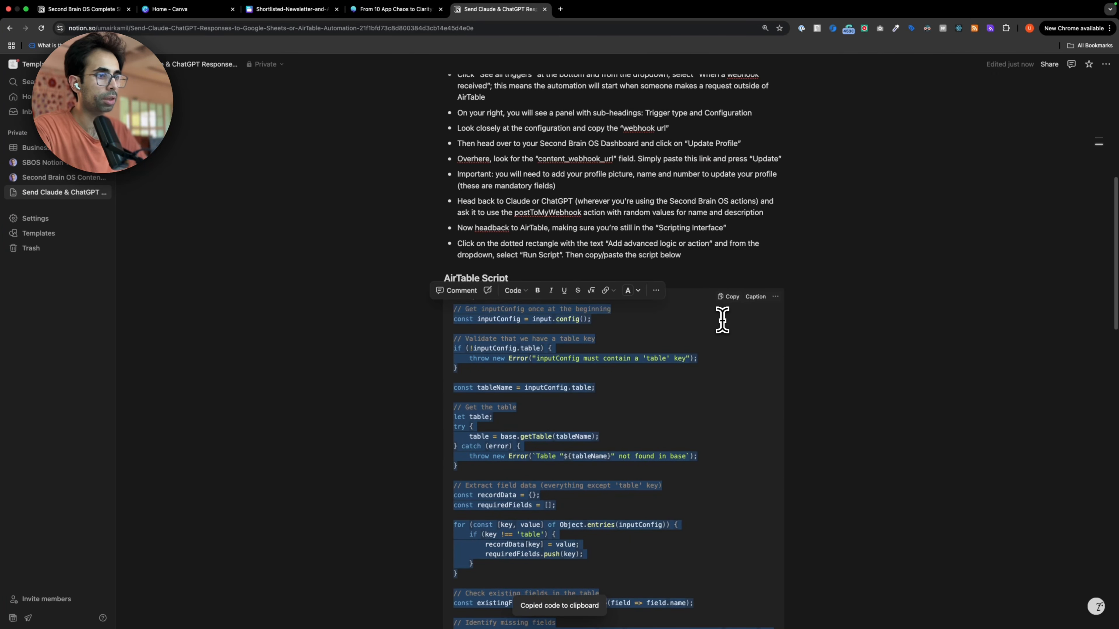
{"action": "key", "text": "ctrl+Right"}
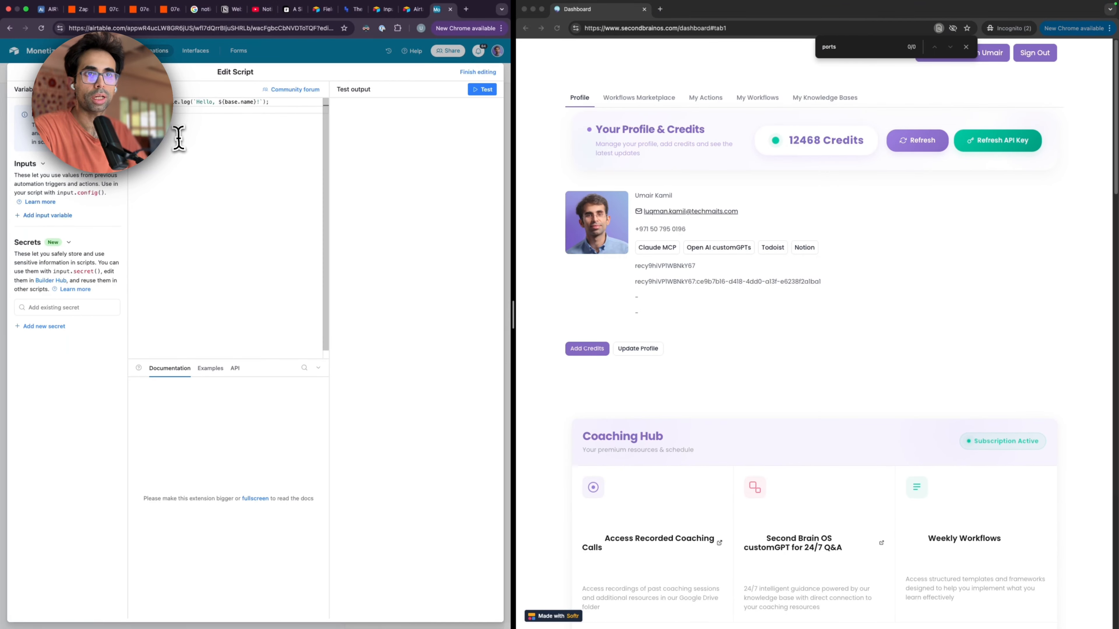
{"action": "key", "text": "super+v"}
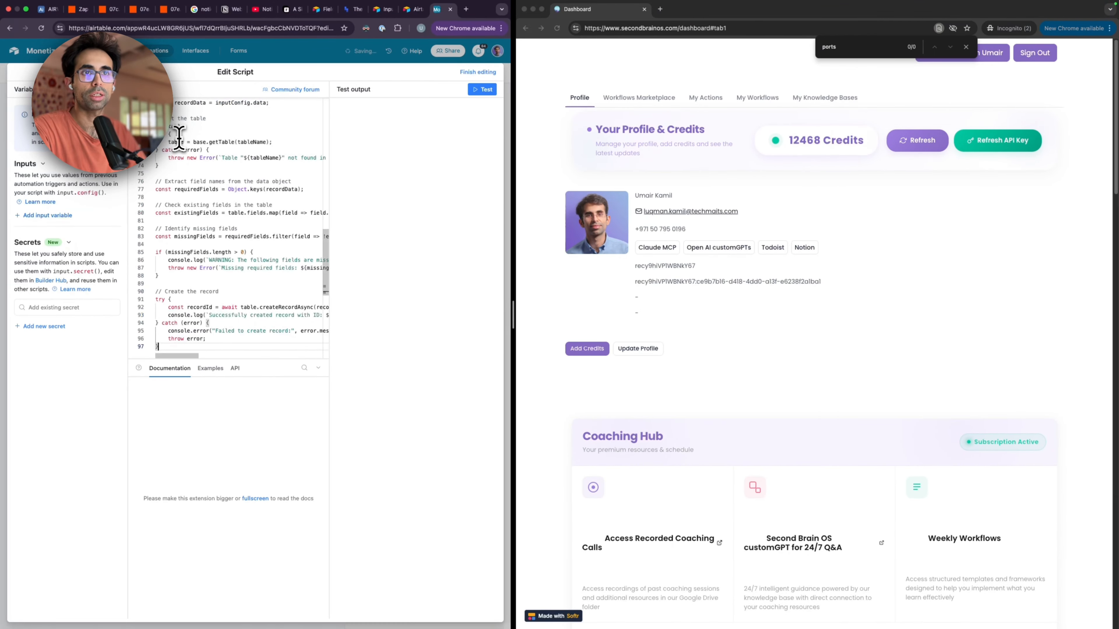
Step: Add a script input variable named table with the value Content
{"action": "left_click", "coordinate": [62, 215]}
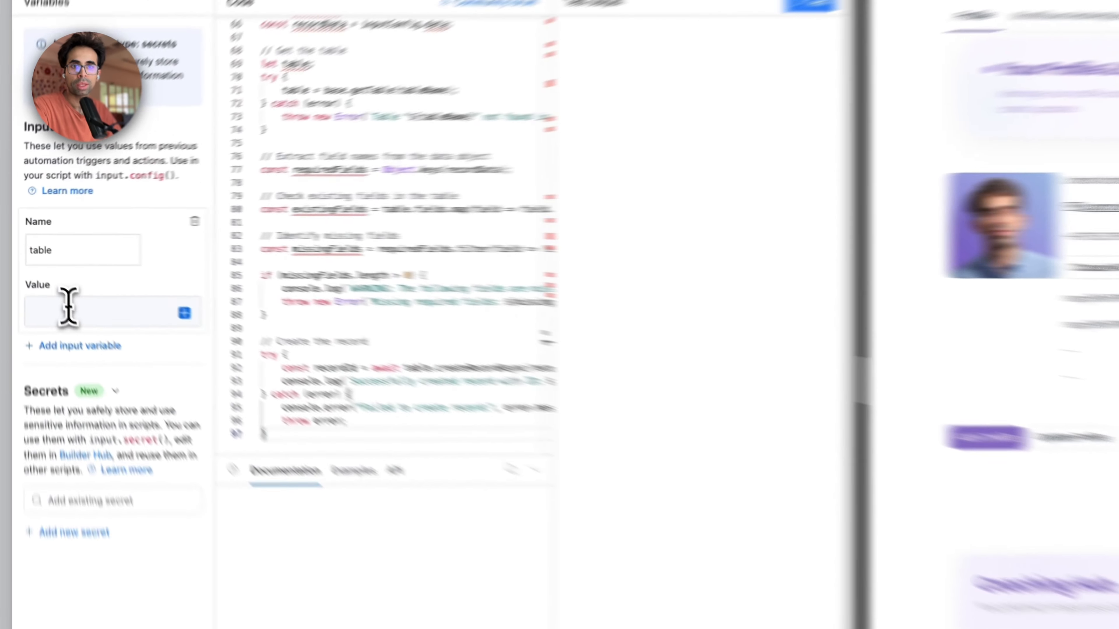
{"action": "left_click", "coordinate": [40, 271]}
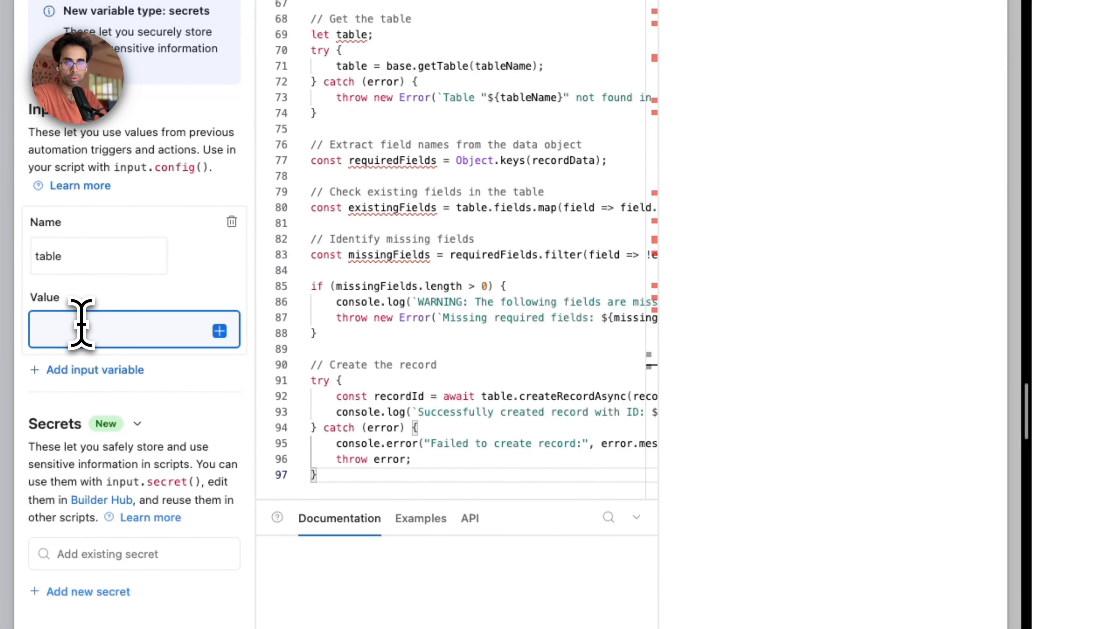
{"action": "type", "text": "Content"}
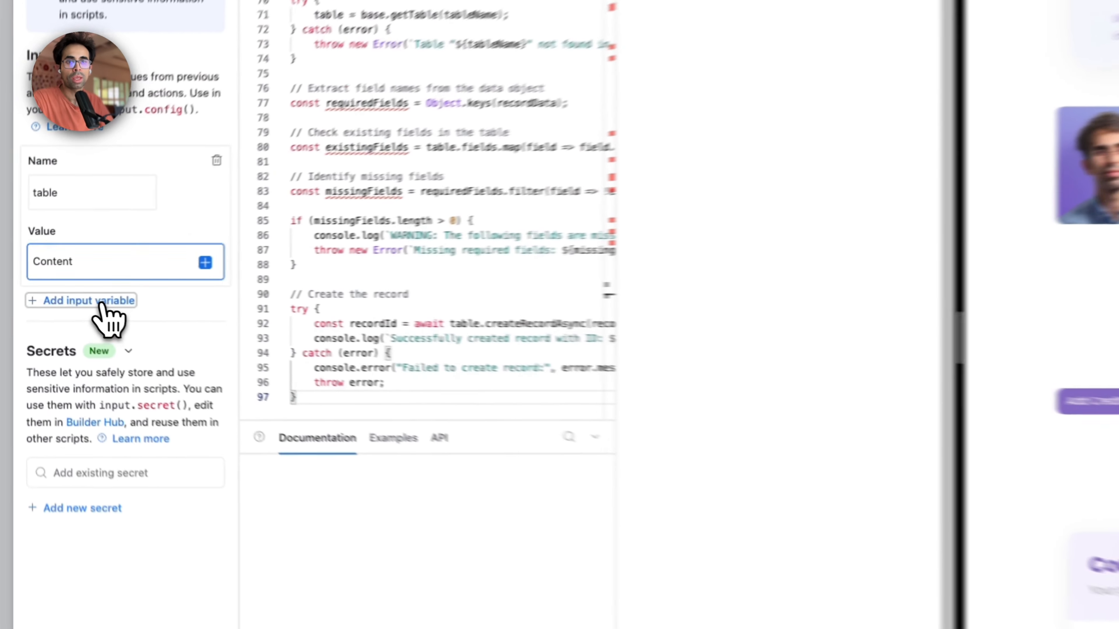
Step: Add a script input variable called name and map it to the webhook's body > data > name value
{"action": "left_click", "coordinate": [52, 295]}
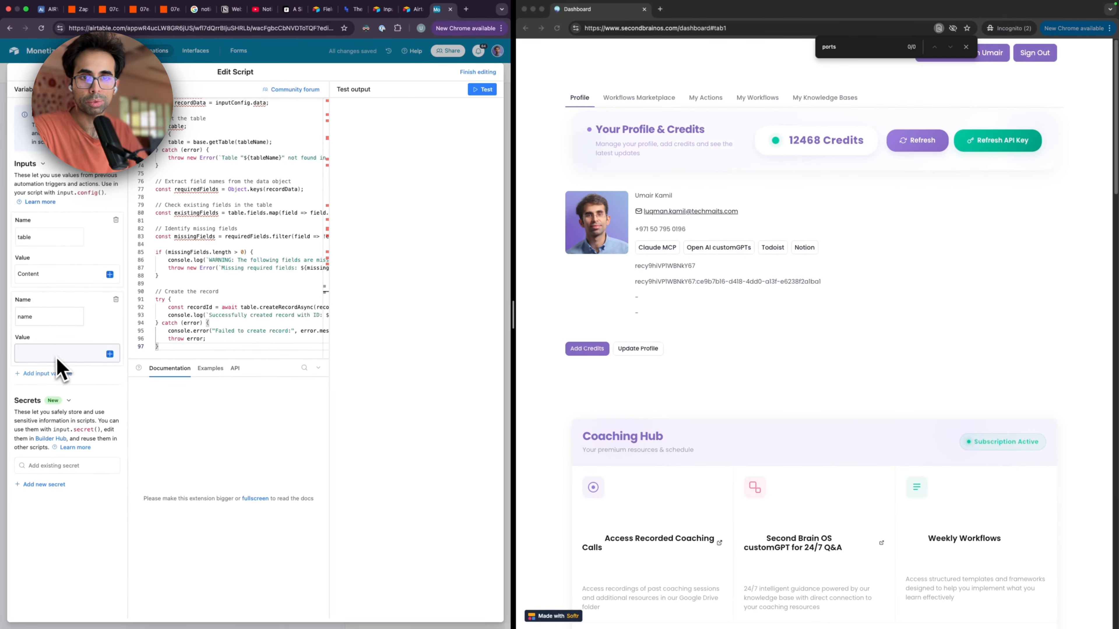
{"action": "left_click", "coordinate": [57, 353]}
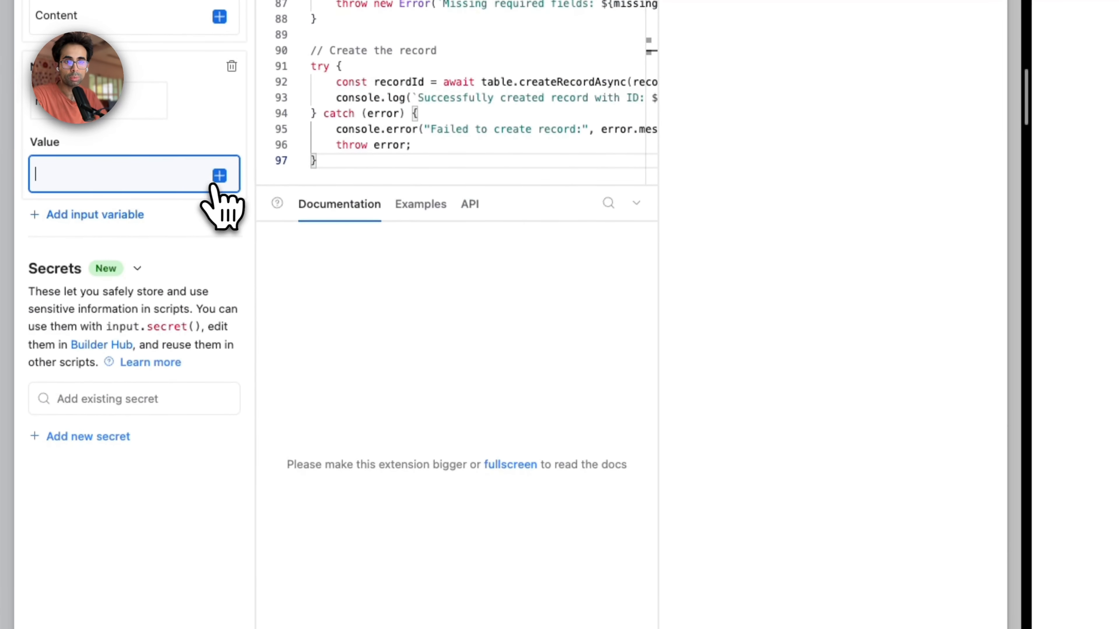
{"action": "left_click", "coordinate": [213, 185]}
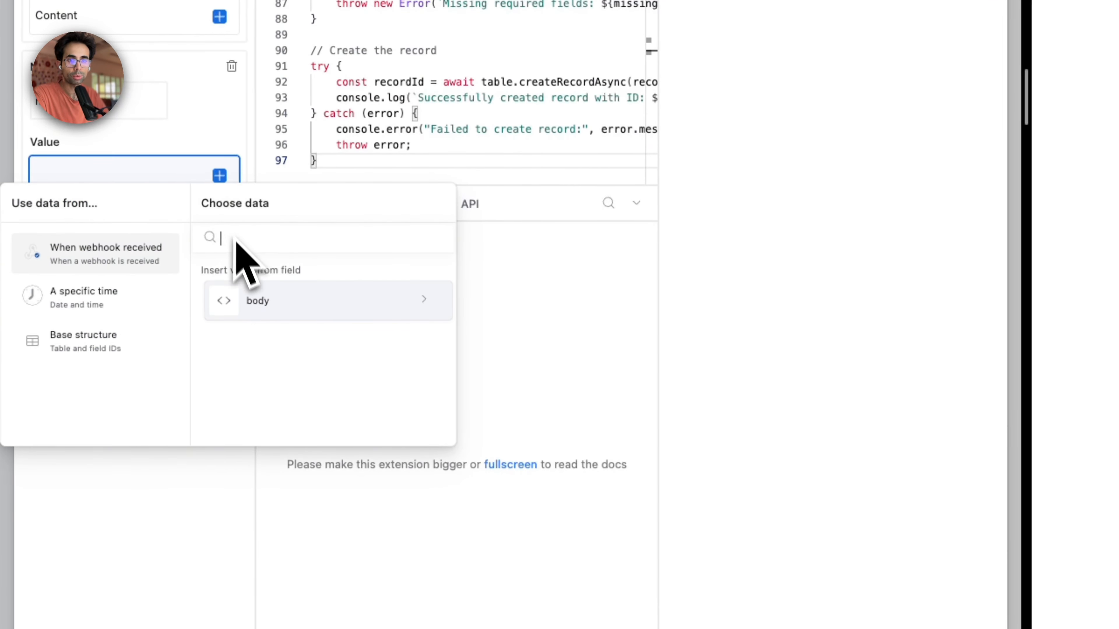
{"action": "left_click", "coordinate": [259, 308]}
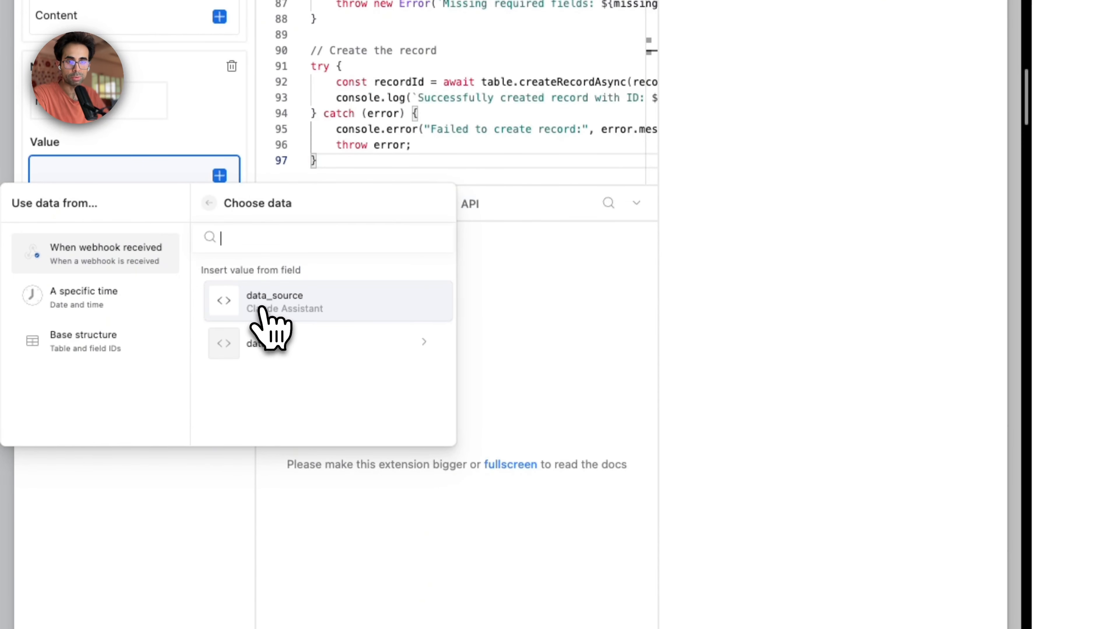
{"action": "left_click", "coordinate": [268, 348]}
{"action": "left_click", "coordinate": [278, 303]}
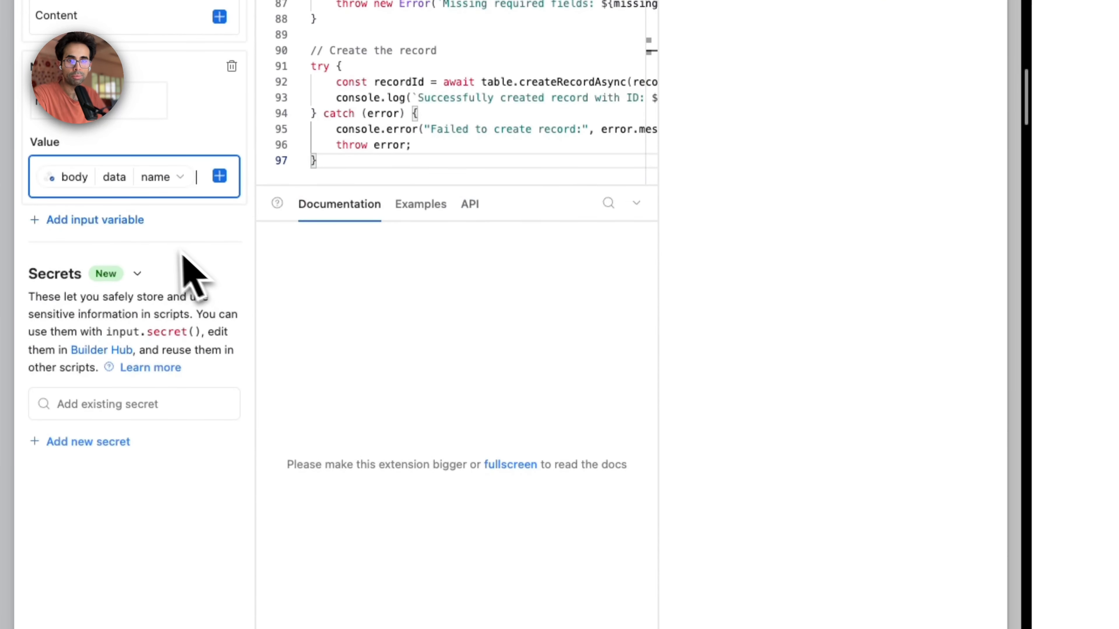
Step: Add a script input variable called description and map it to the webhook's body > data > description value
{"action": "left_click", "coordinate": [131, 220]}
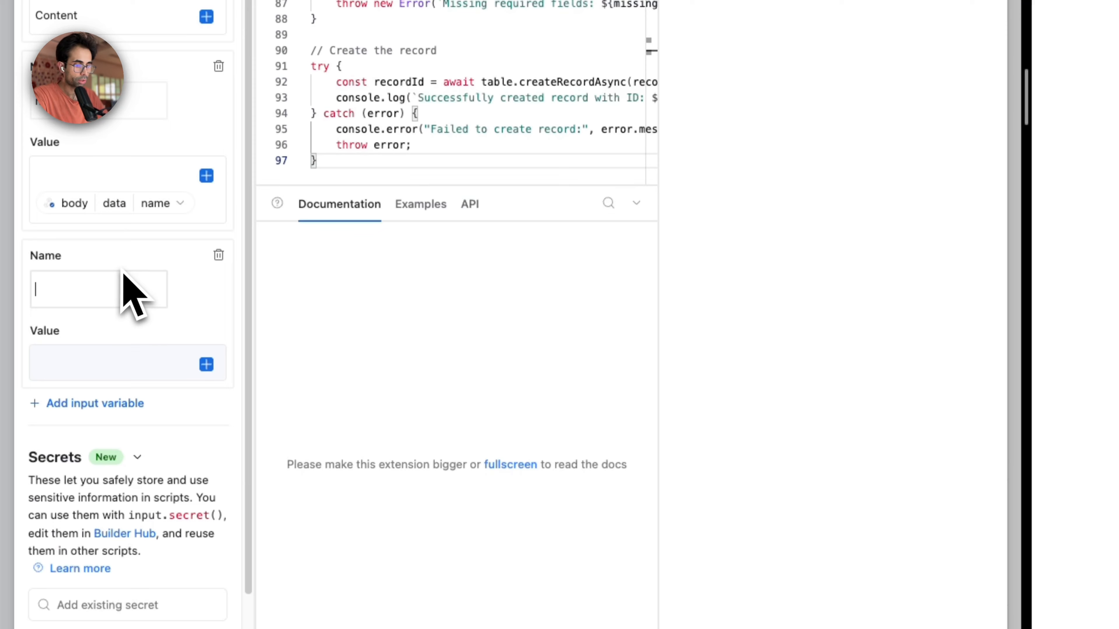
{"action": "type", "text": "description"}
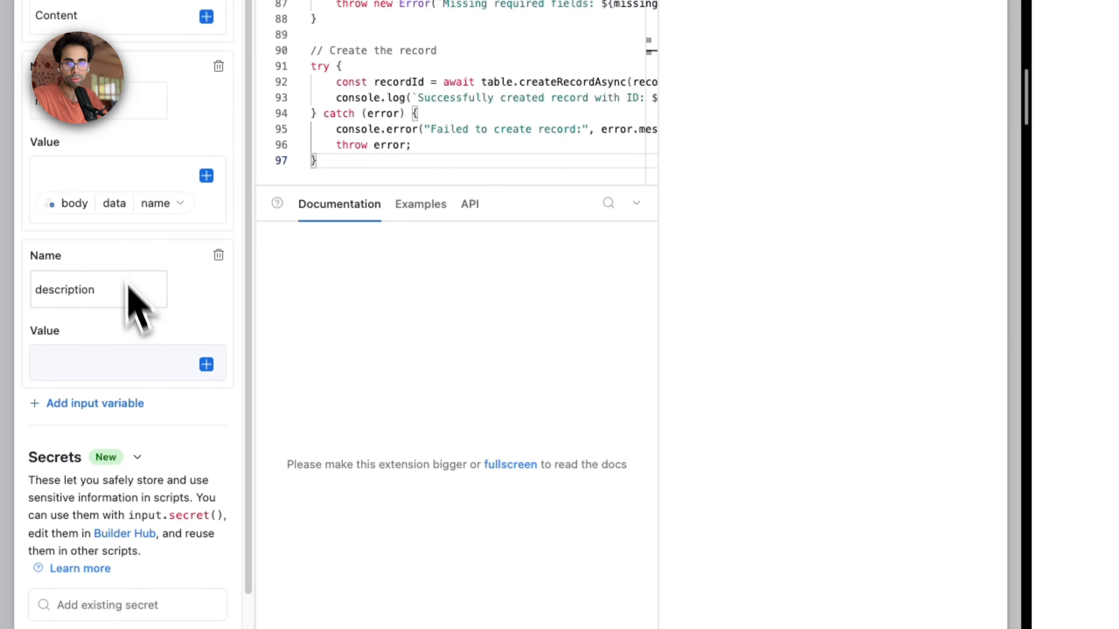
{"action": "left_click", "coordinate": [142, 355]}
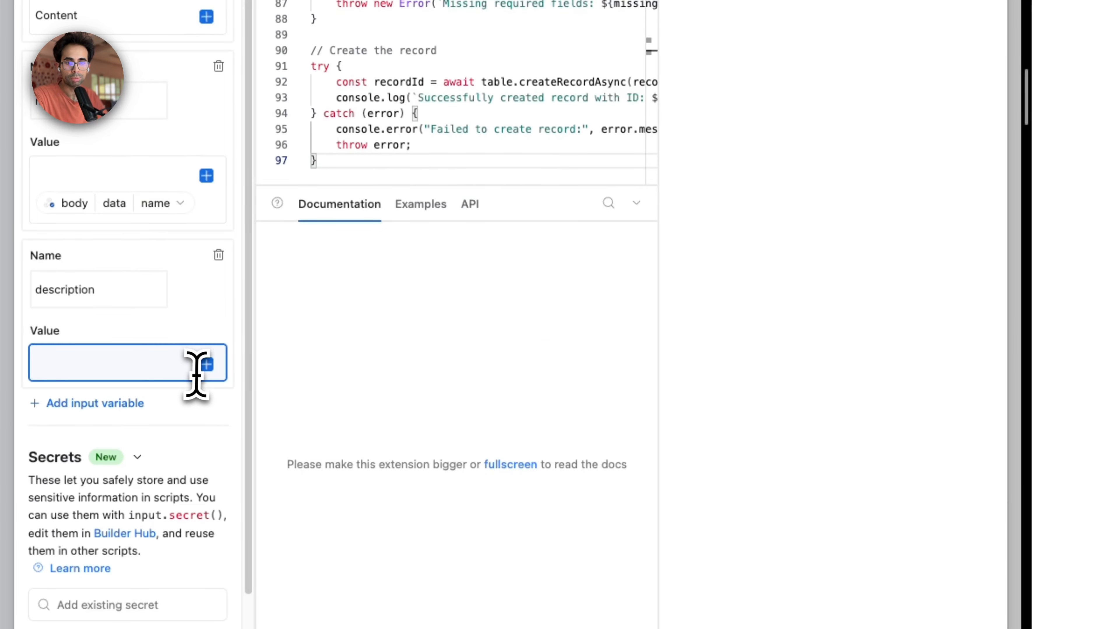
{"action": "left_click", "coordinate": [206, 364]}
{"action": "left_click", "coordinate": [251, 490]}
{"action": "left_click", "coordinate": [262, 533]}
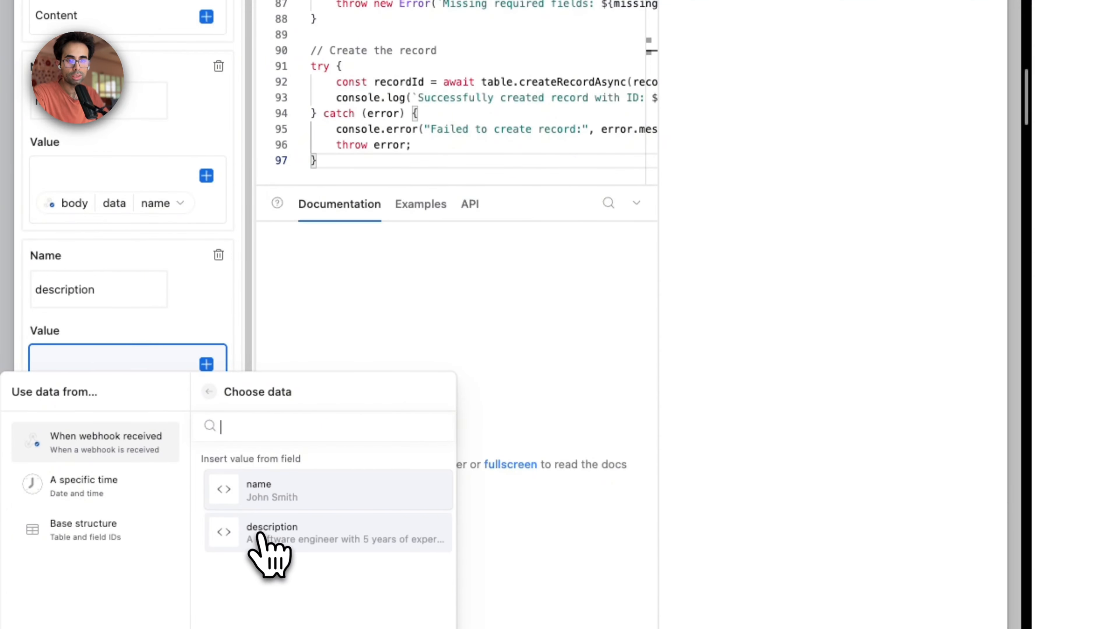
{"action": "left_click", "coordinate": [262, 545]}
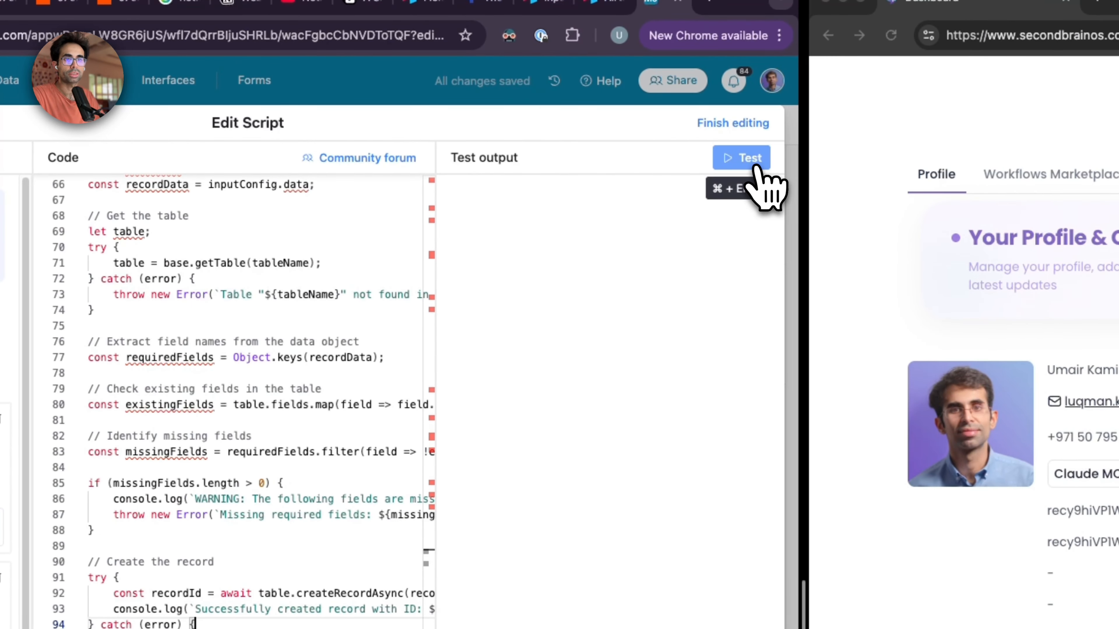
Step: Test the script with the three input variables and finish editing it
{"action": "left_click", "coordinate": [758, 167]}
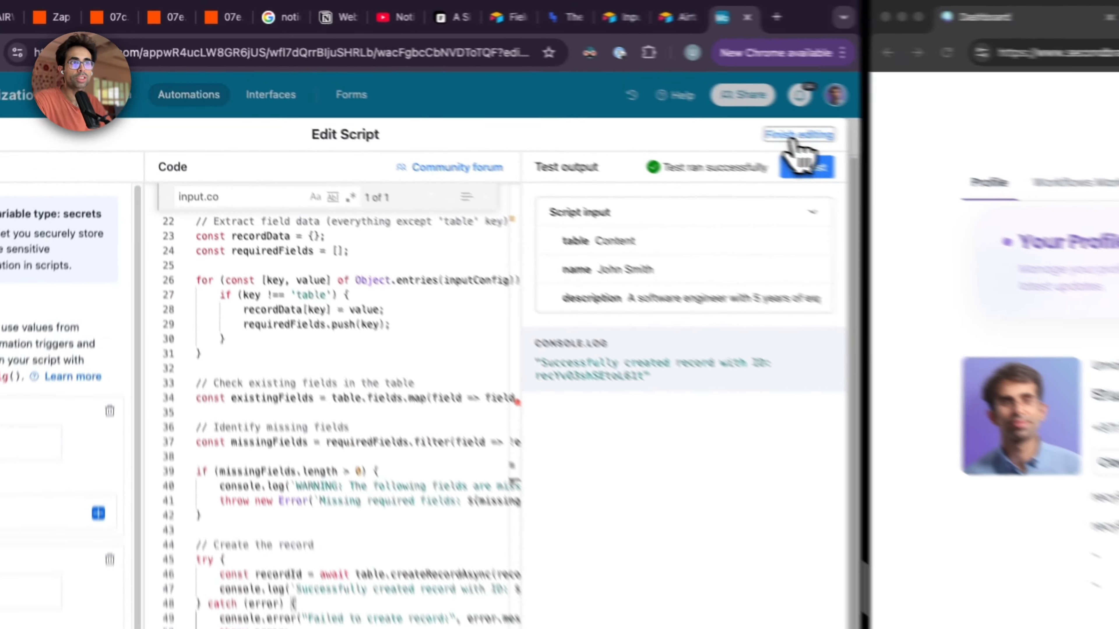
{"action": "left_click", "coordinate": [477, 73]}
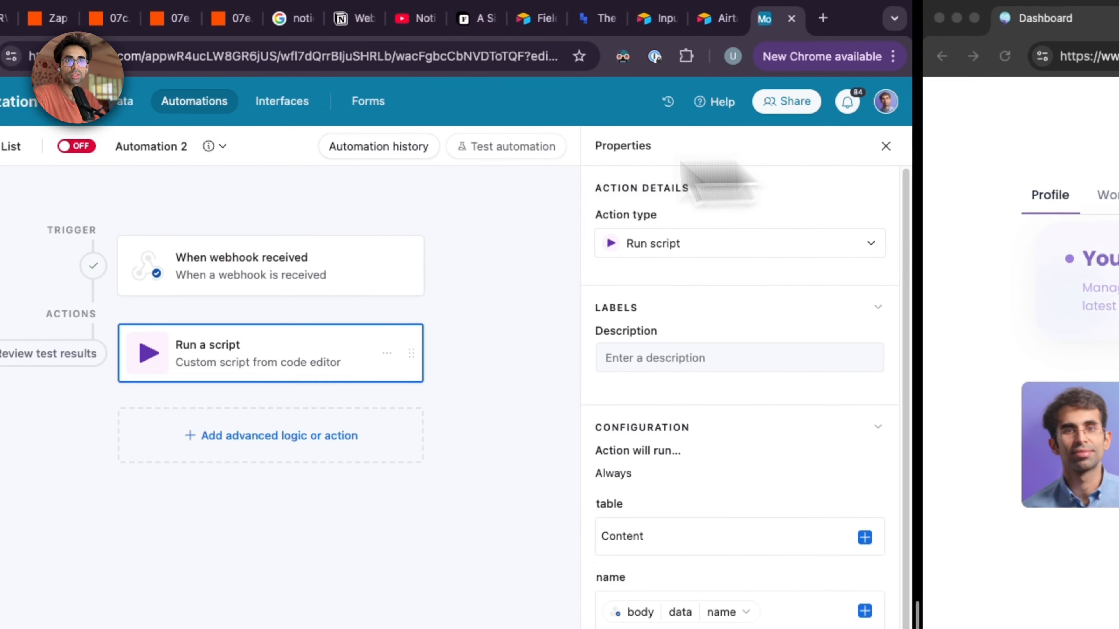
Step: Rename the automation to AI to Content Workflow and turn it on
{"action": "left_click", "coordinate": [288, 146]}
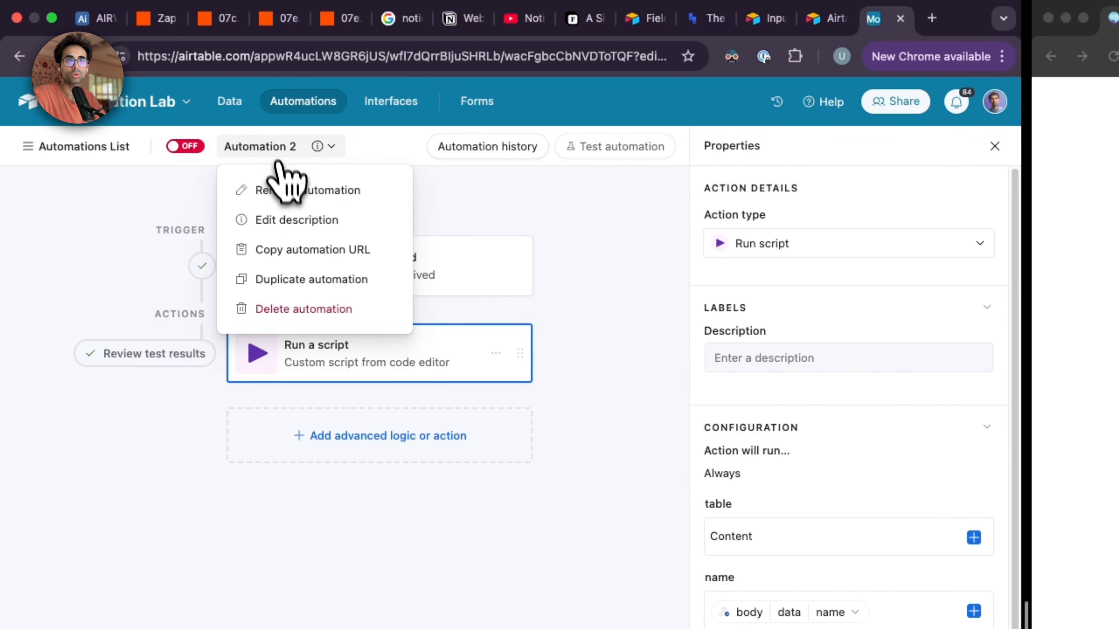
{"action": "left_click", "coordinate": [284, 190]}
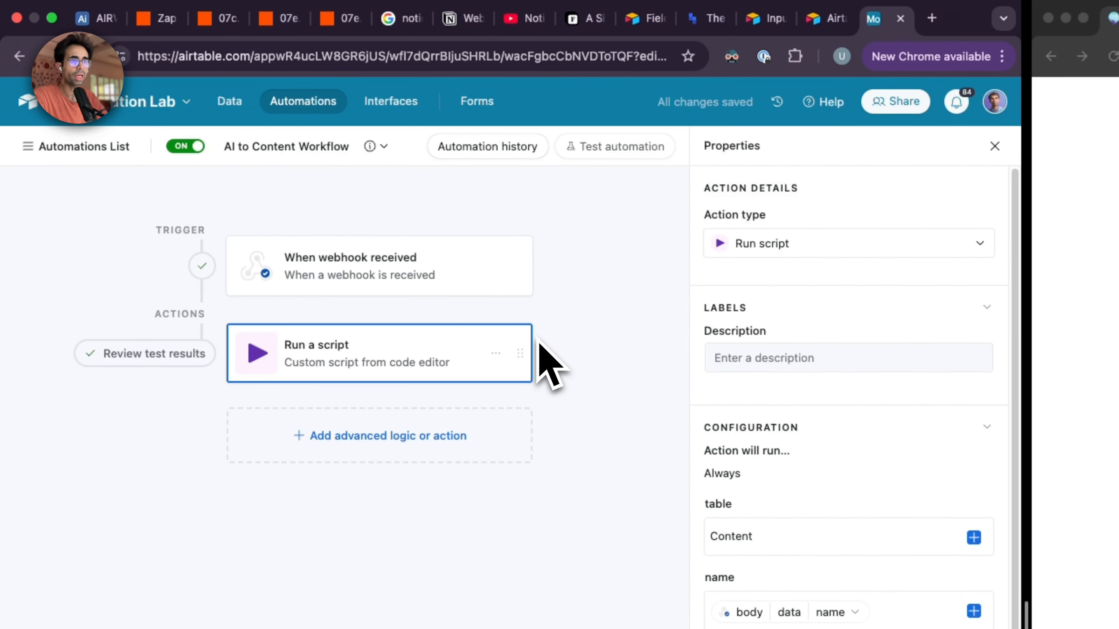
Step: Check the test record's full description in the Content table and widen the description column
{"action": "left_click", "coordinate": [240, 105]}
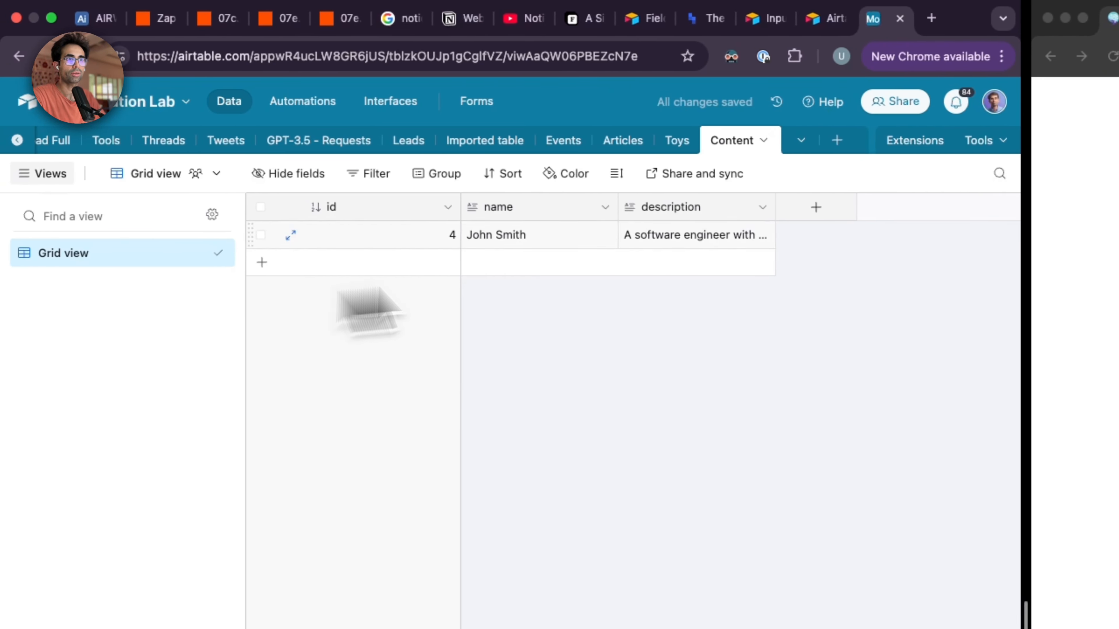
{"action": "left_click_drag", "start_coordinate": [776, 216], "coordinate": [812, 216]}
{"action": "left_click", "coordinate": [798, 207]}
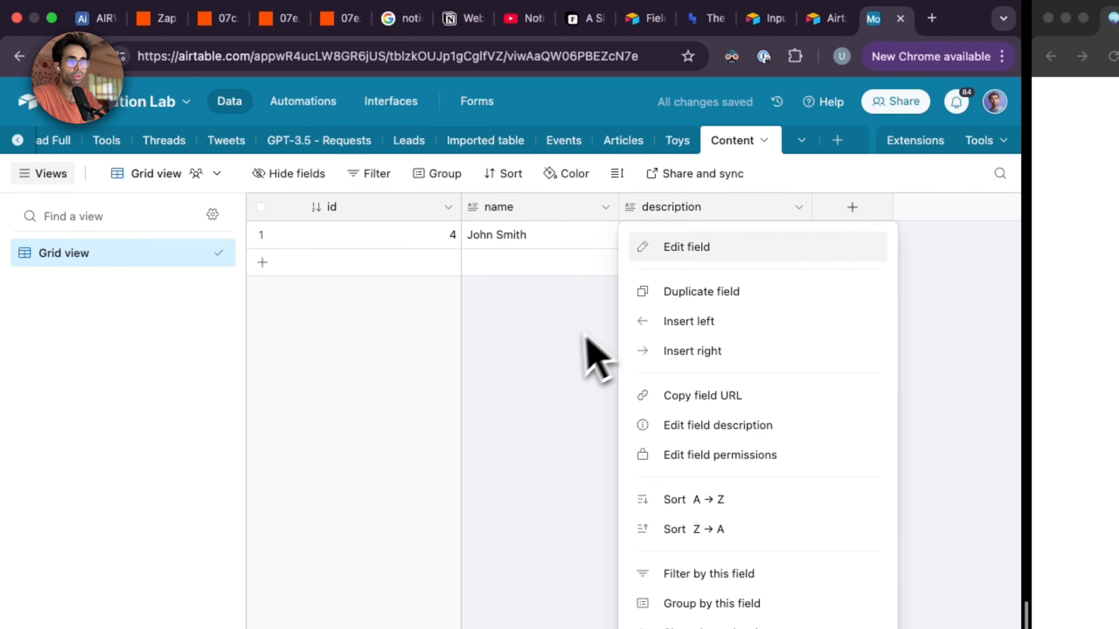
{"action": "left_click", "coordinate": [599, 350]}
{"action": "left_click", "coordinate": [791, 242]}
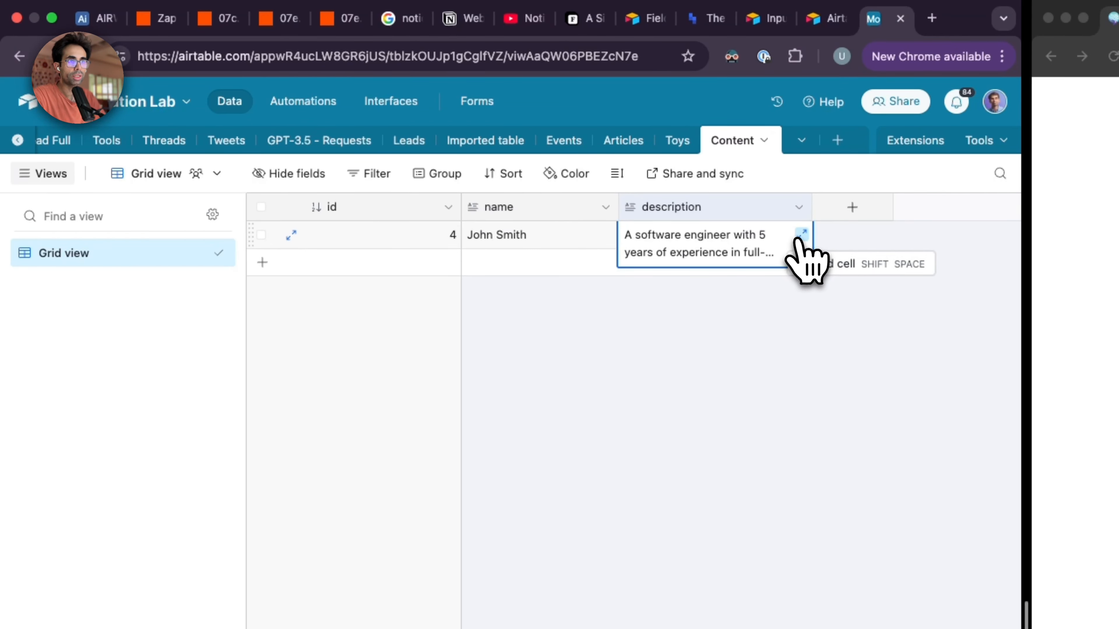
{"action": "left_click", "coordinate": [801, 235]}
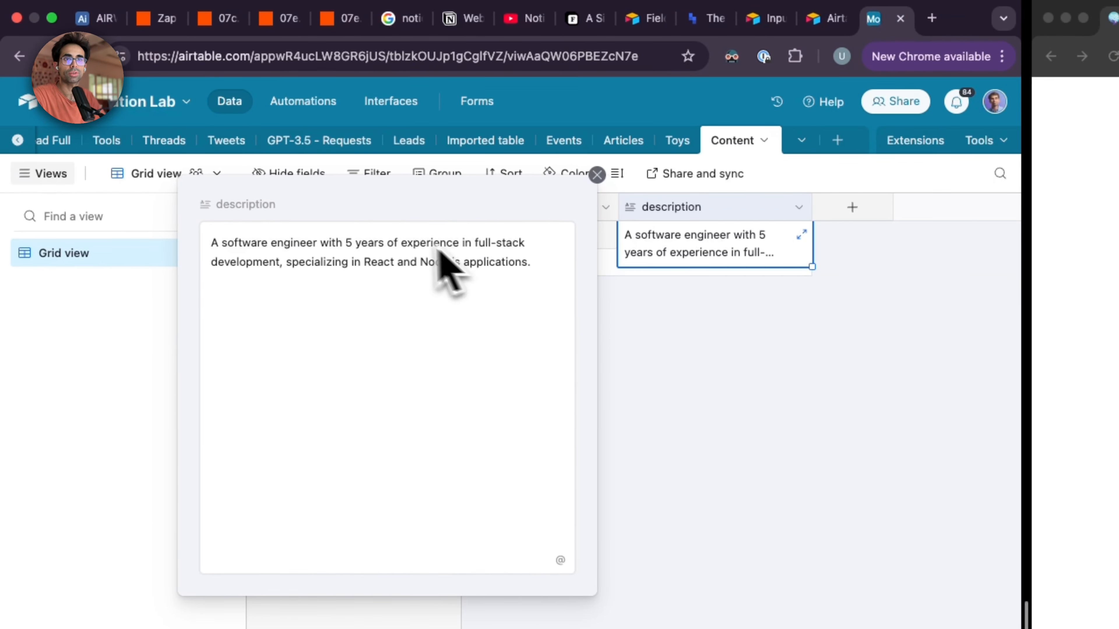
{"action": "left_click", "coordinate": [597, 175]}
{"action": "left_click_drag", "start_coordinate": [522, 211], "coordinate": [624, 218]}
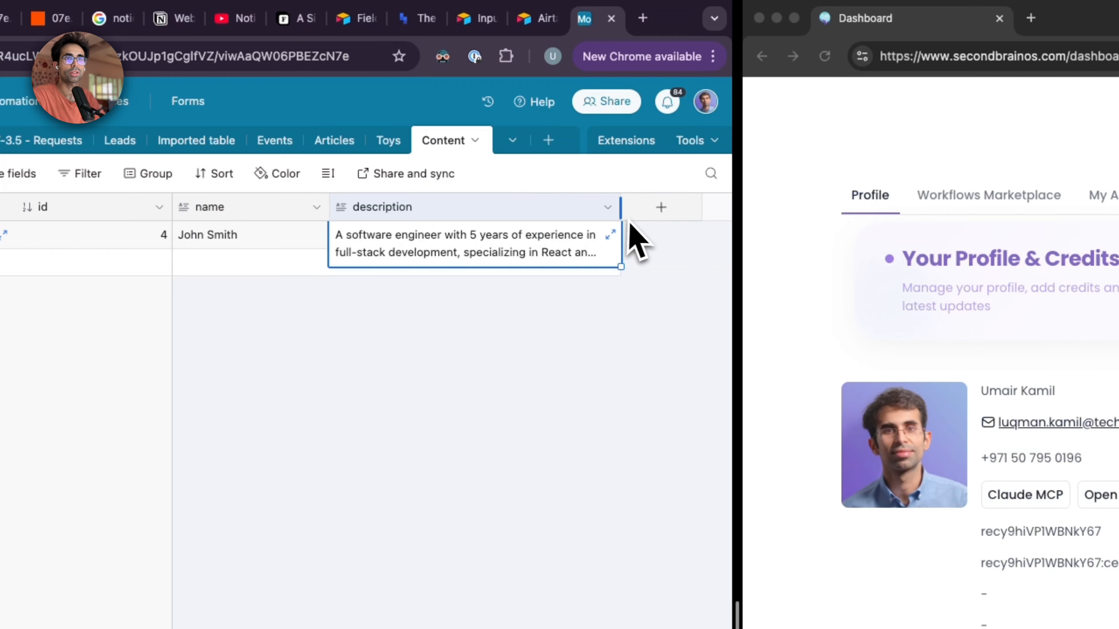
Step: Place the Claude window beside the Airtable window in a split view and resize the two panes
{"action": "mouse_move", "coordinate": [711, 13]}
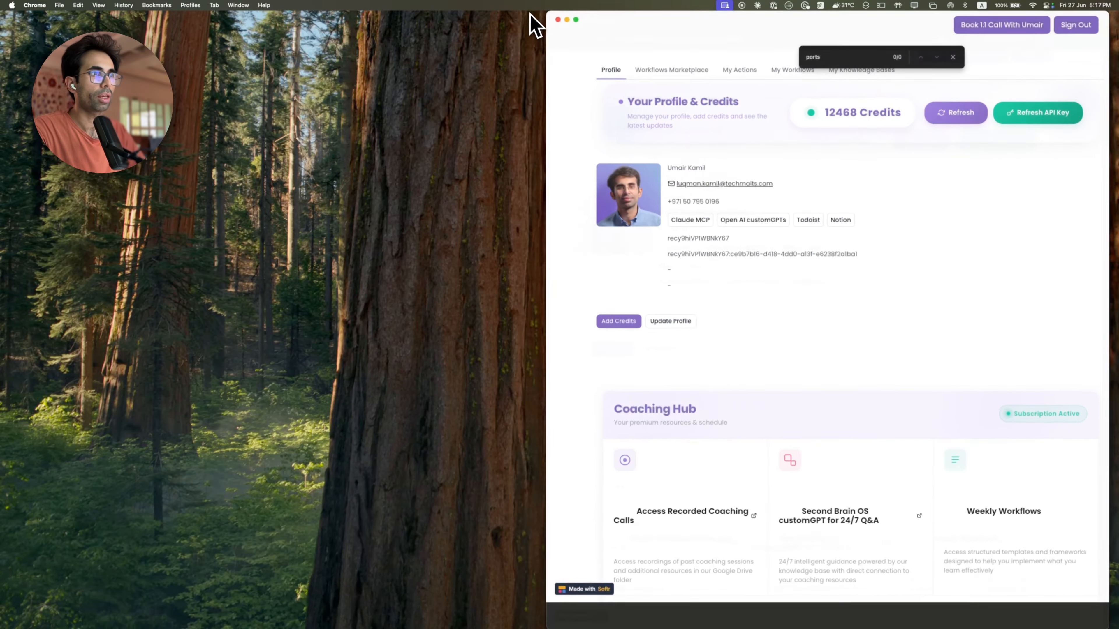
{"action": "key", "text": "ctrl+Up"}
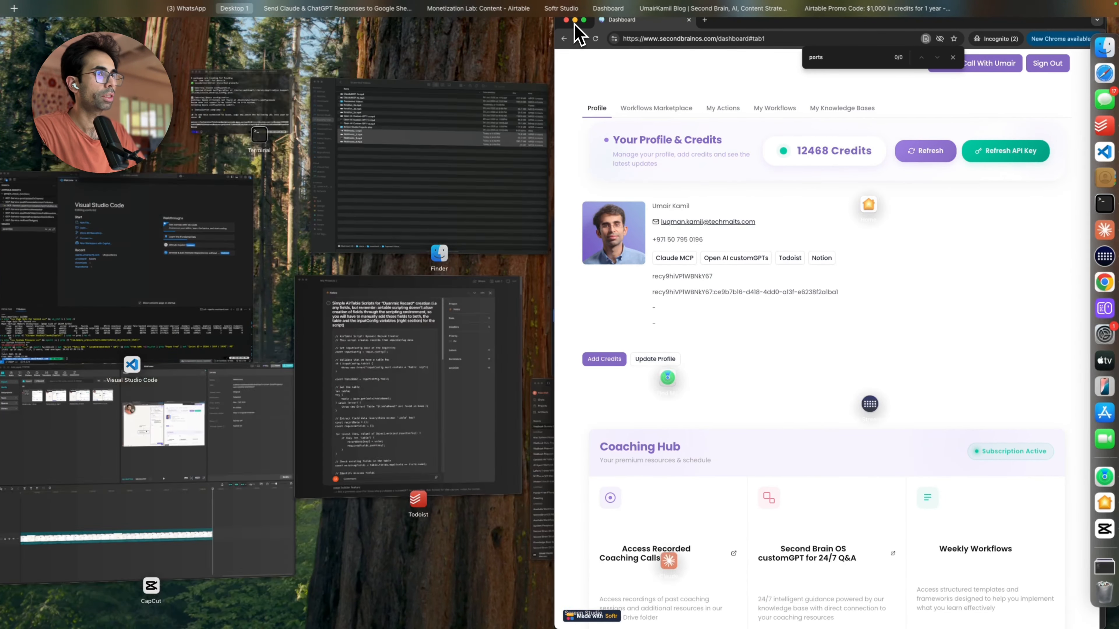
{"action": "left_click", "coordinate": [575, 21]}
{"action": "key", "text": "super+Tab"}
{"action": "key", "text": "super+Tab"}
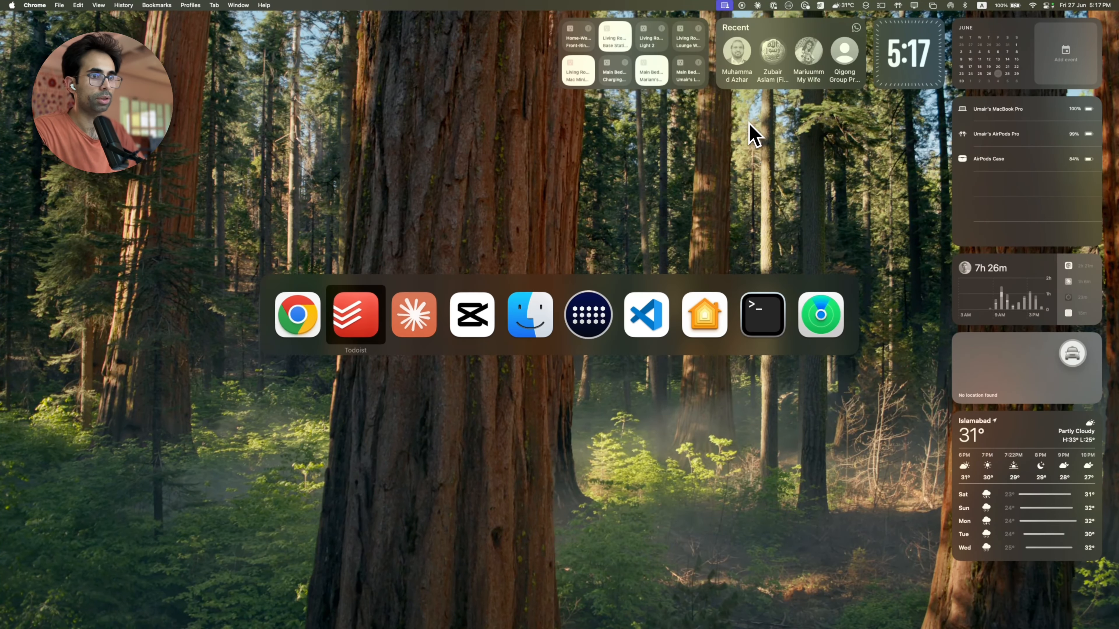
{"action": "key", "text": "ctrl+Up"}
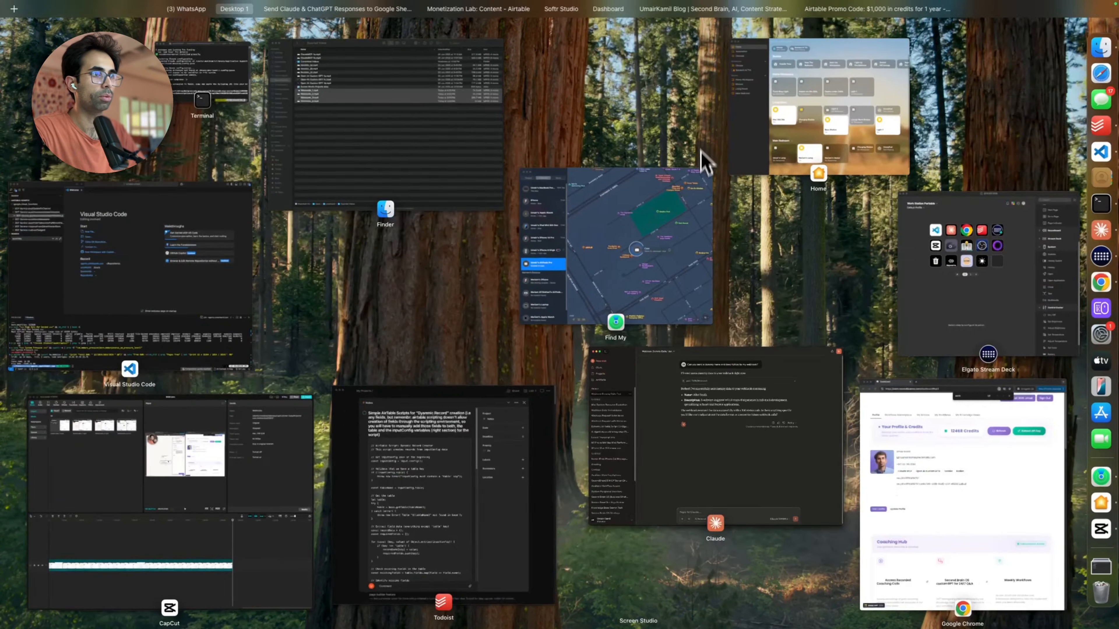
{"action": "left_click", "coordinate": [702, 360]}
{"action": "key", "text": "ctrl+Up"}
{"action": "left_click_drag", "start_coordinate": [681, 353], "coordinate": [496, 42]}
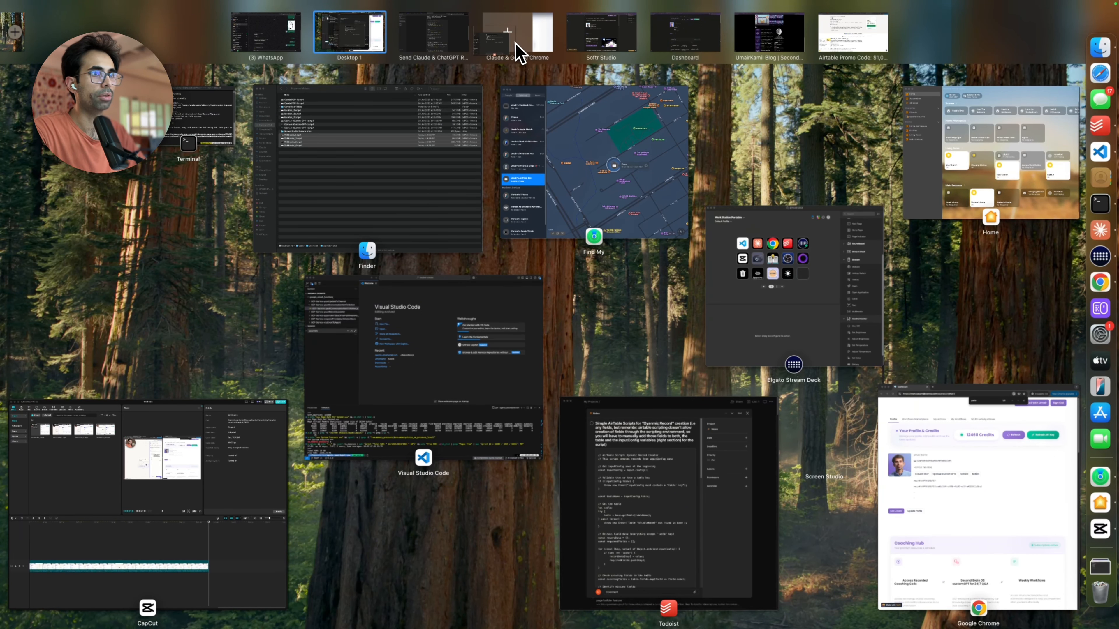
{"action": "left_click", "coordinate": [537, 46]}
{"action": "left_click_drag", "start_coordinate": [798, 205], "coordinate": [610, 203]}
Step: Ask Claude in the existing webhook chat to send 10 records one by one
{"action": "left_click", "coordinate": [232, 595]}
{"action": "type", "text": "Great"}
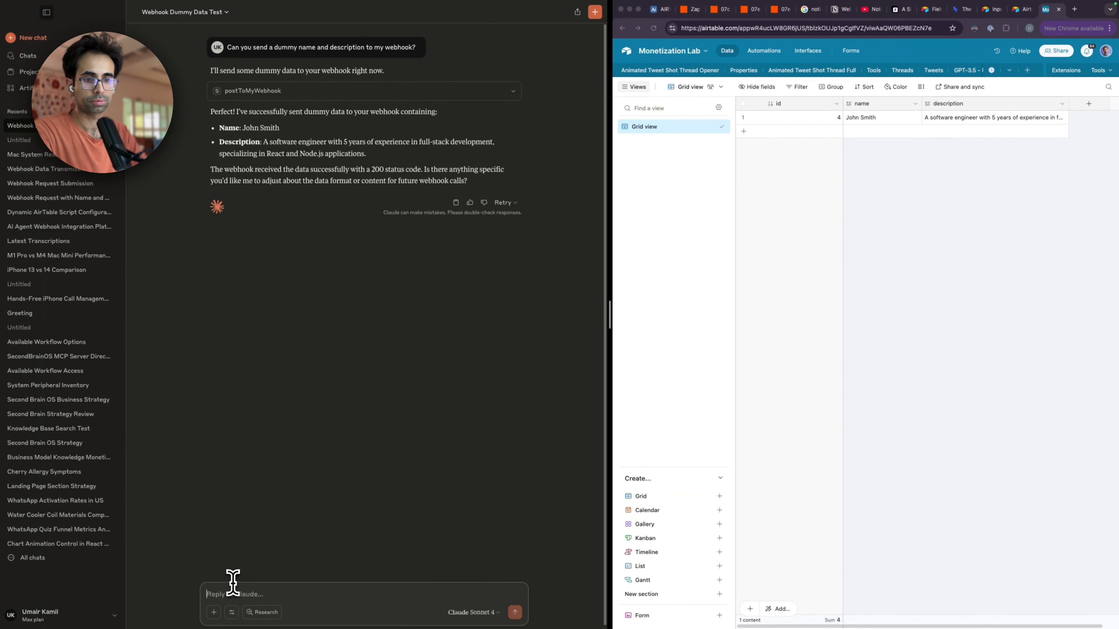
{"action": "type", "text": ", now create 10 r"}
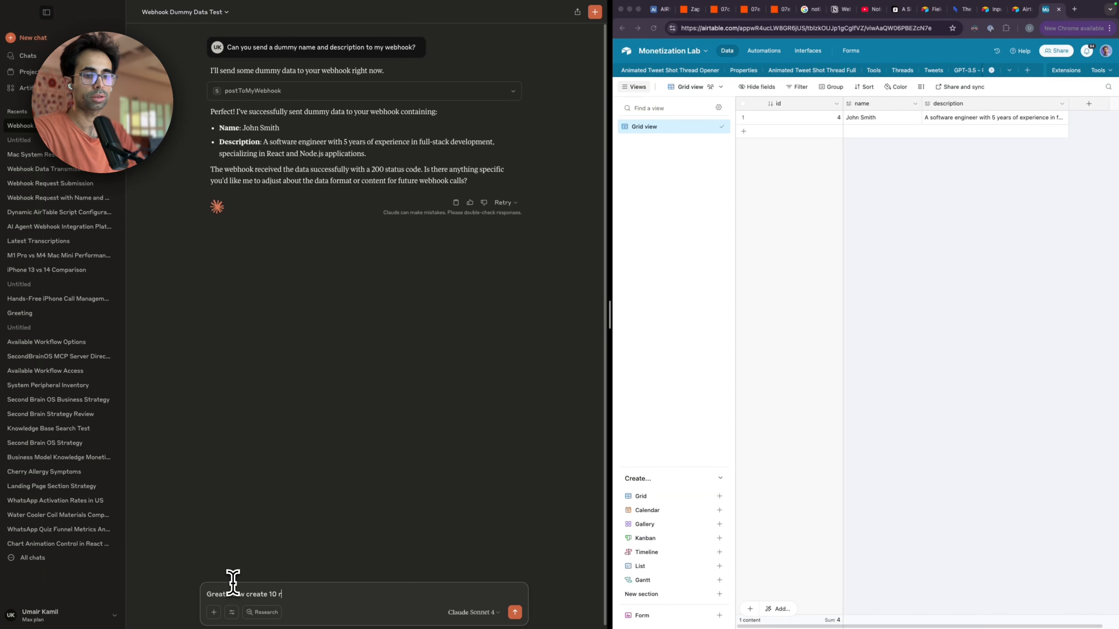
{"action": "key", "text": "shift+alt+Left"}
{"action": "key", "text": "shift+alt+Left"}
{"action": "type", "text": "send"}
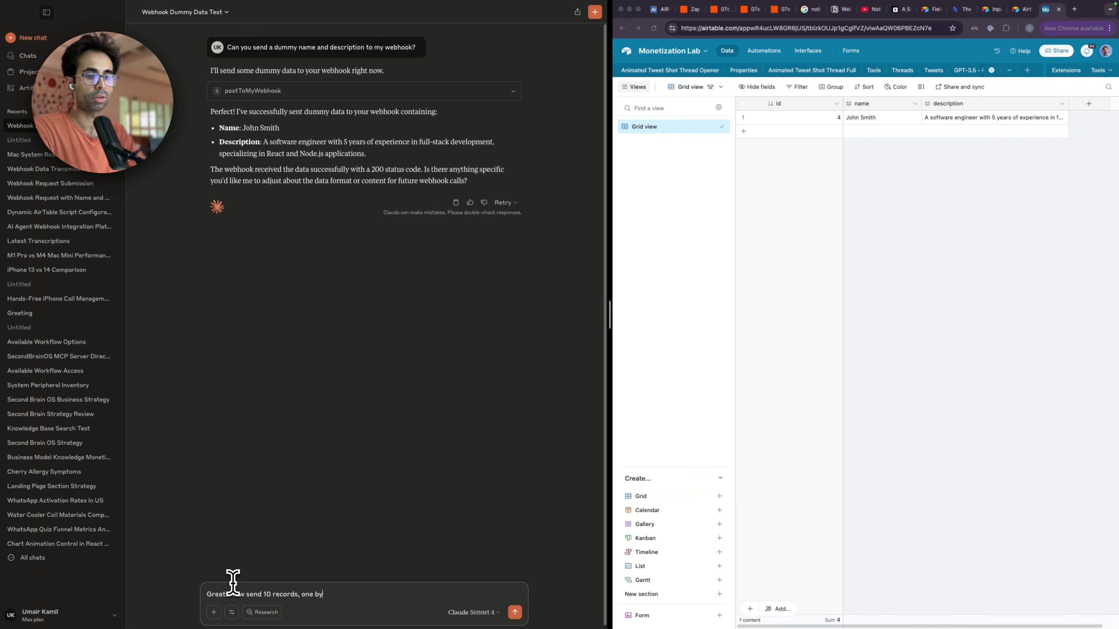
{"action": "key", "text": "Return"}
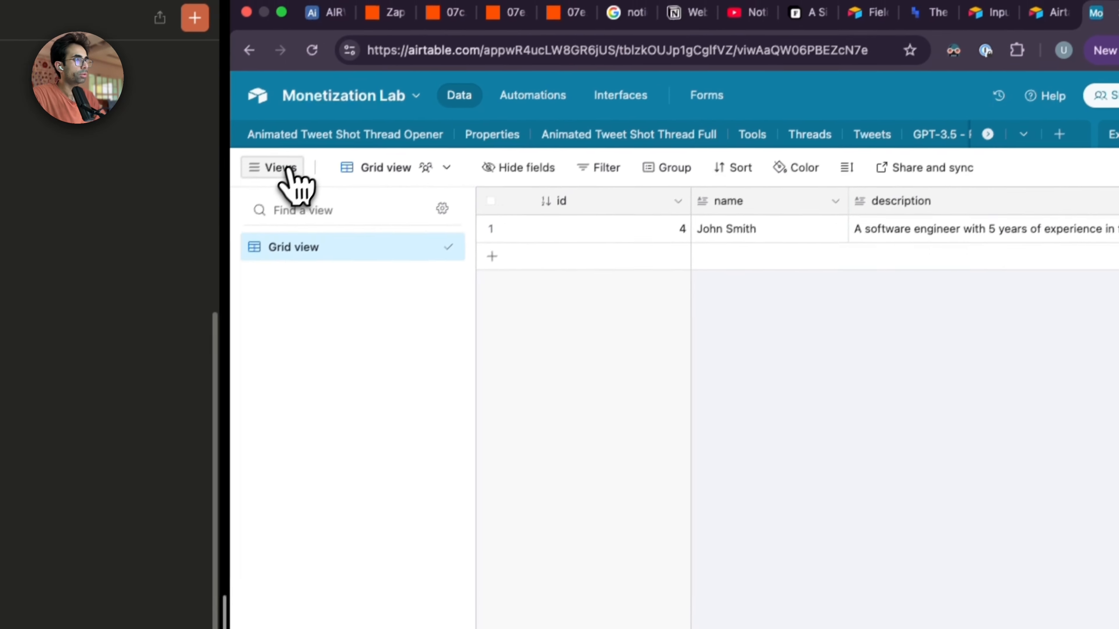
Step: Hide the views sidebar of the Content table and widen the name and description columns
{"action": "left_click", "coordinate": [284, 171]}
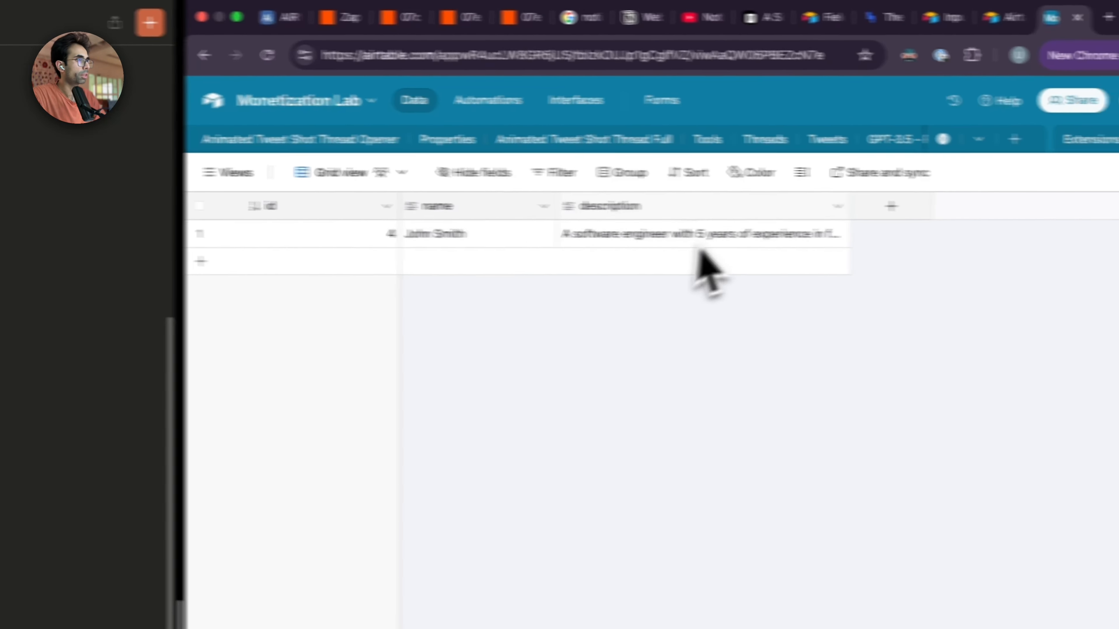
{"action": "left_click_drag", "start_coordinate": [499, 207], "coordinate": [549, 207]}
{"action": "left_click_drag", "start_coordinate": [821, 208], "coordinate": [903, 209]}
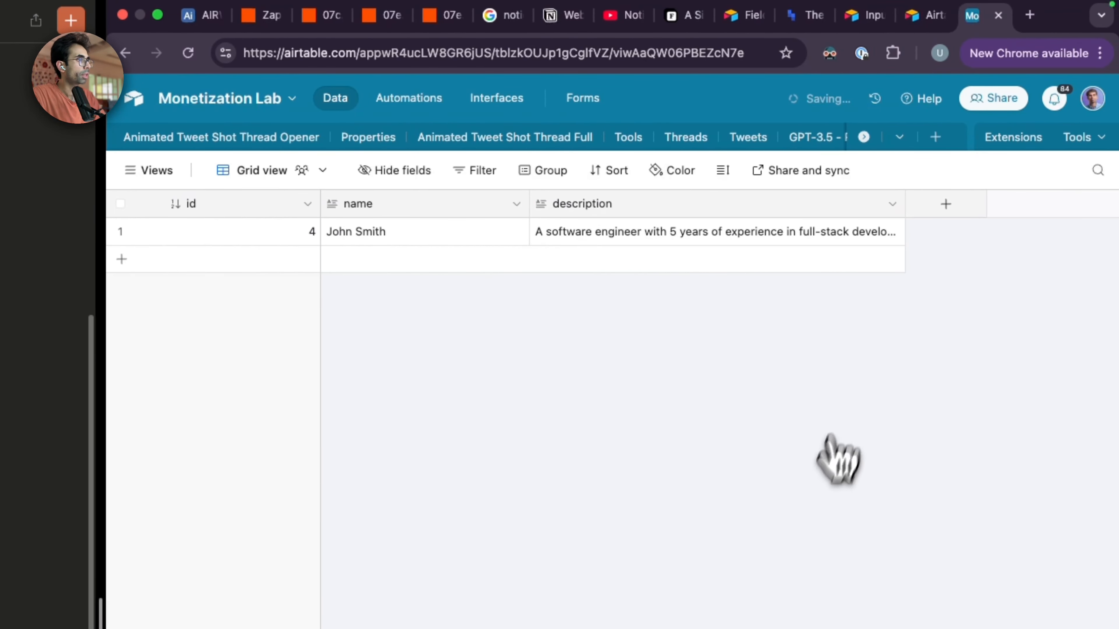